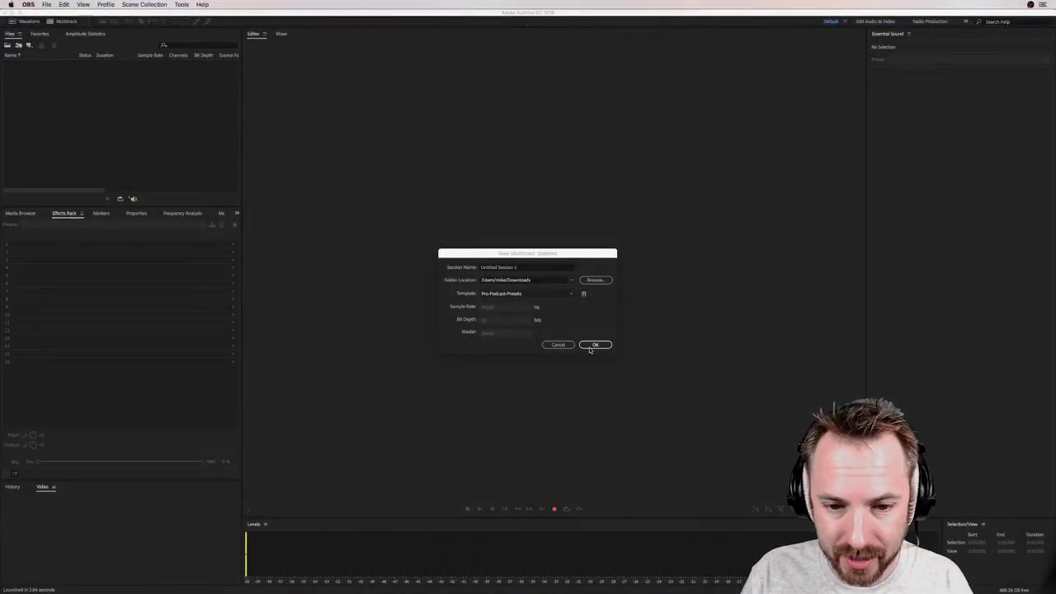
# - Create Untitled Session 1 from the podcast template in the New Multitrack Session dialog
pyautogui.click(538, 253)
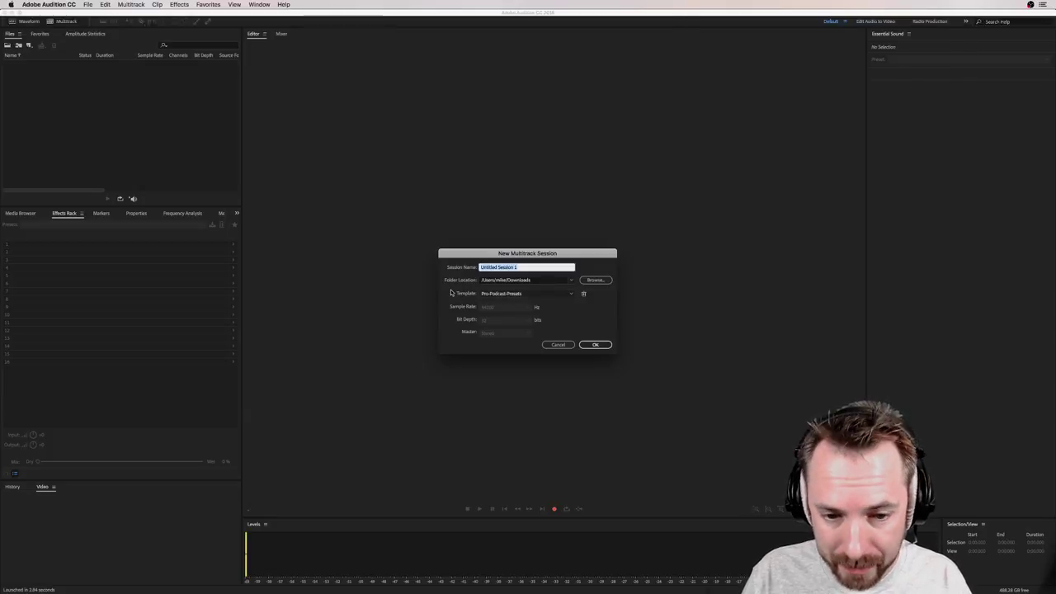
pyautogui.click(595, 344)
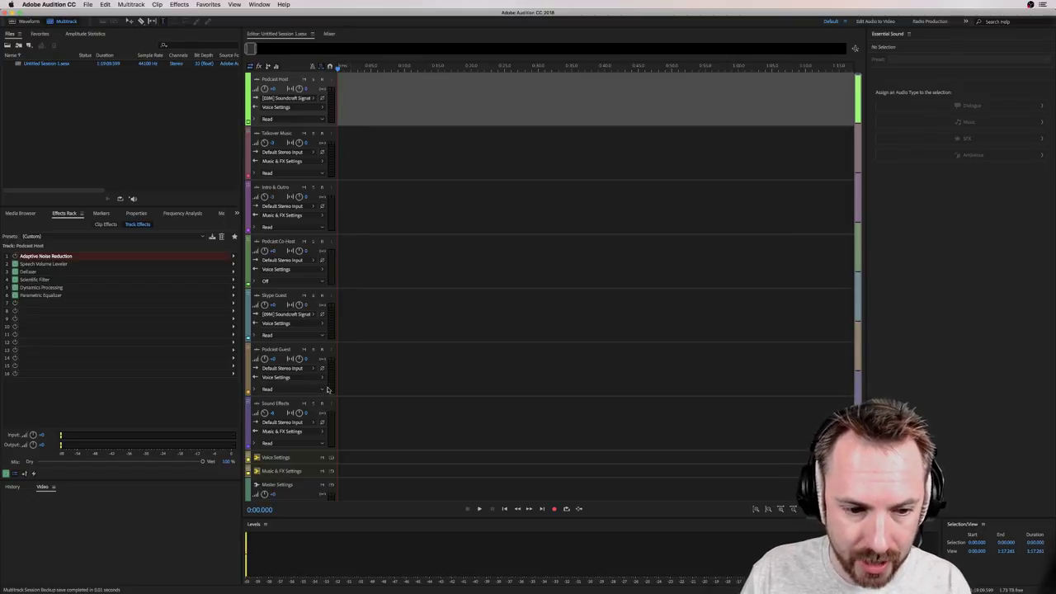
pyautogui.click(341, 313)
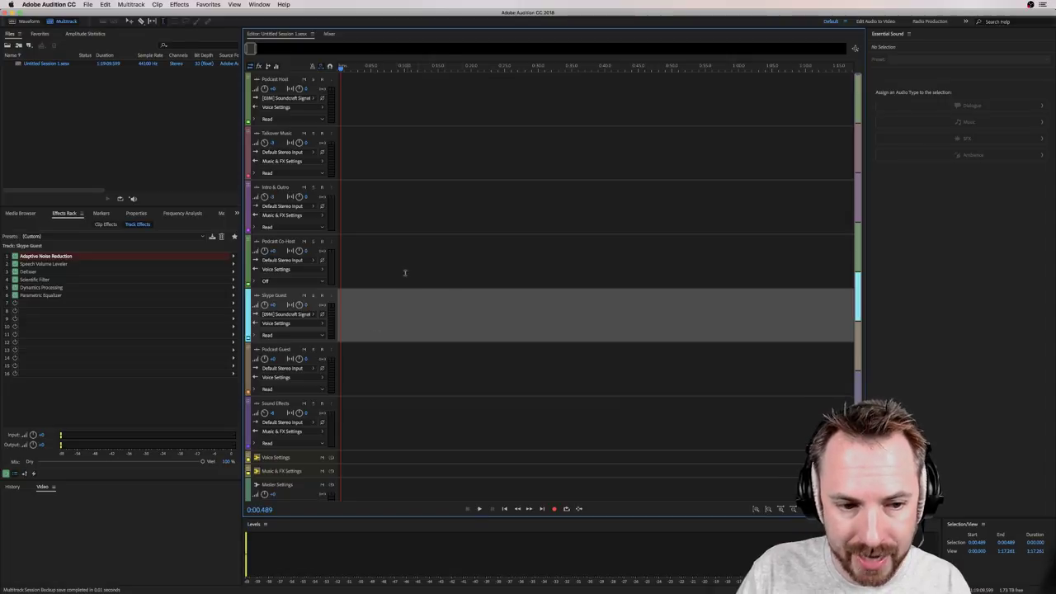
pyautogui.click(367, 207)
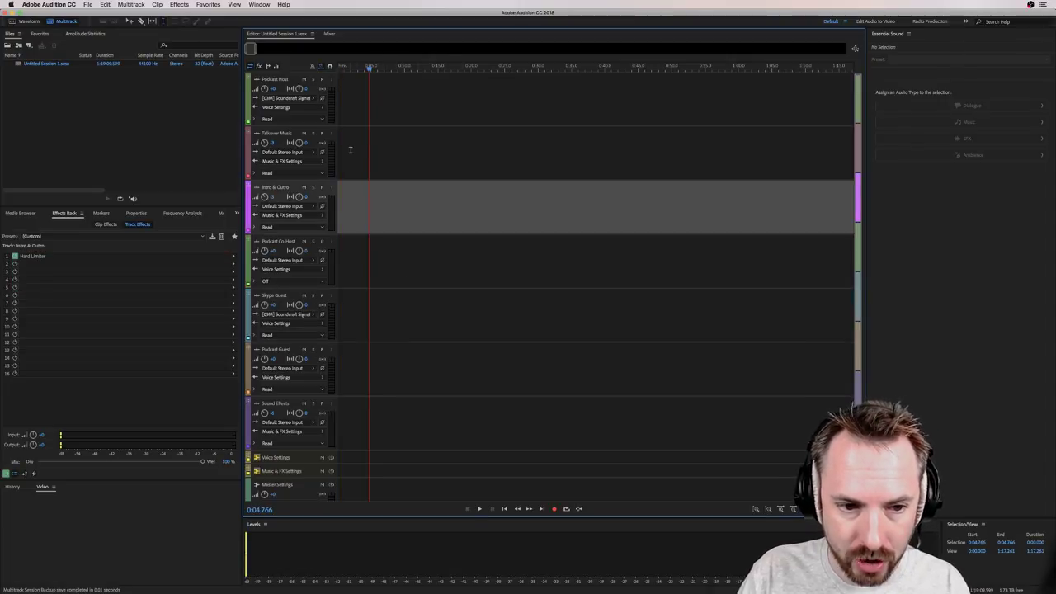
pyautogui.click(344, 149)
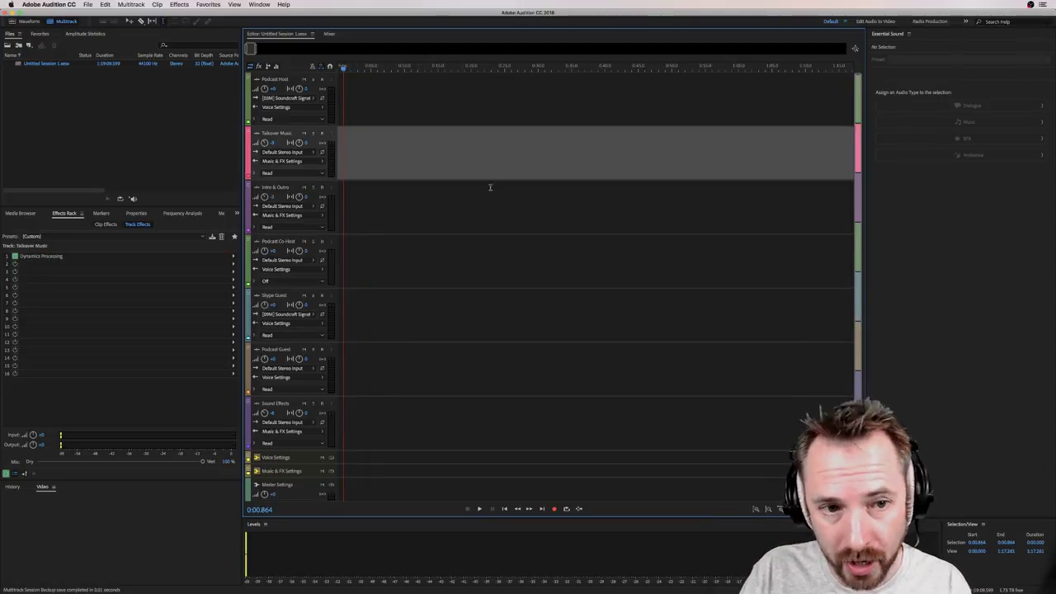
pyautogui.click(357, 119)
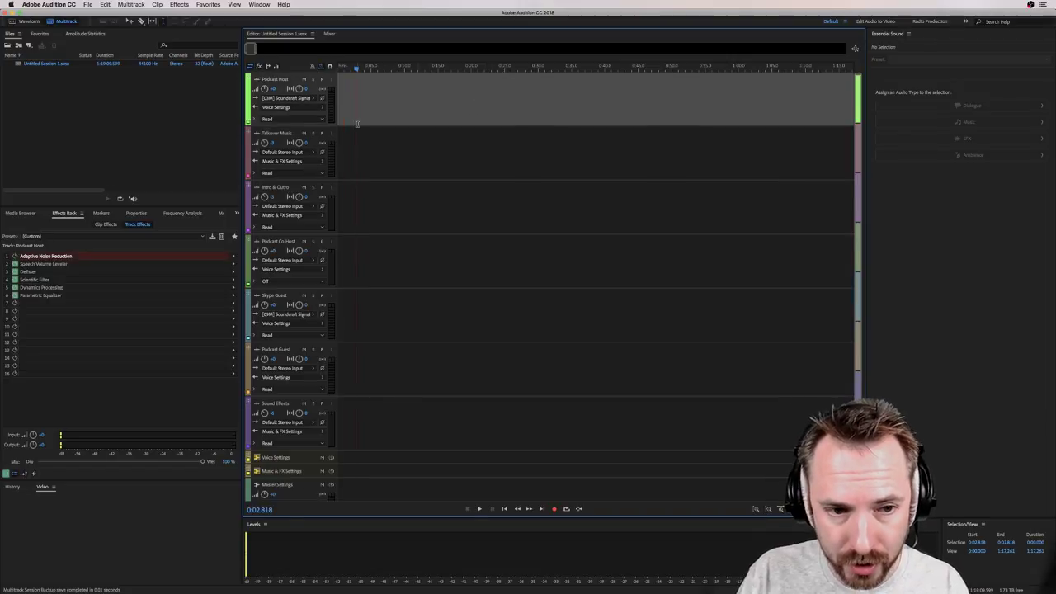
pyautogui.click(344, 412)
pyautogui.click(342, 458)
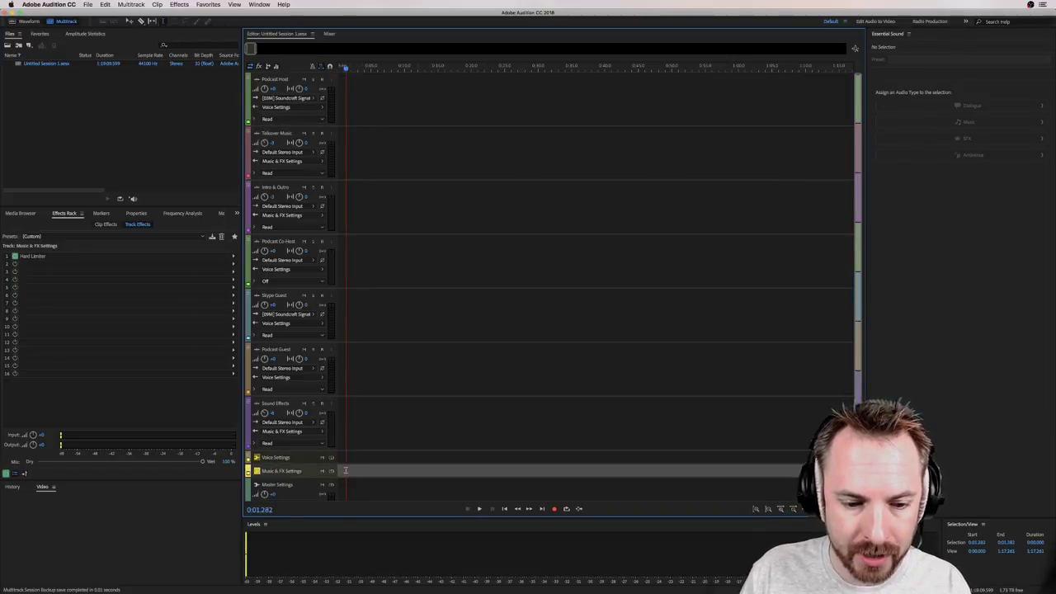
pyautogui.click(341, 457)
pyautogui.click(341, 467)
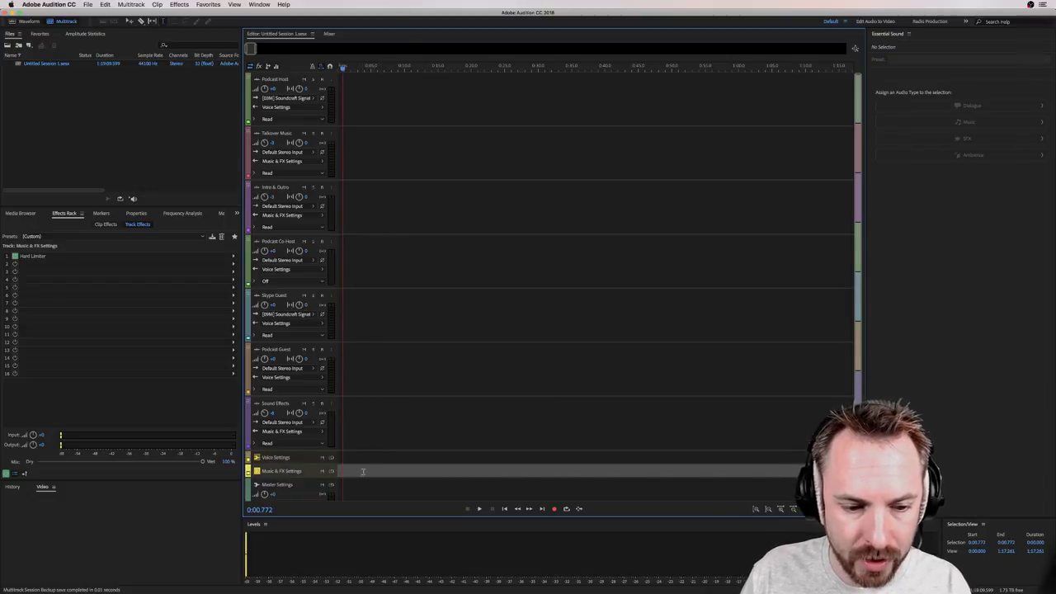
pyautogui.click(356, 487)
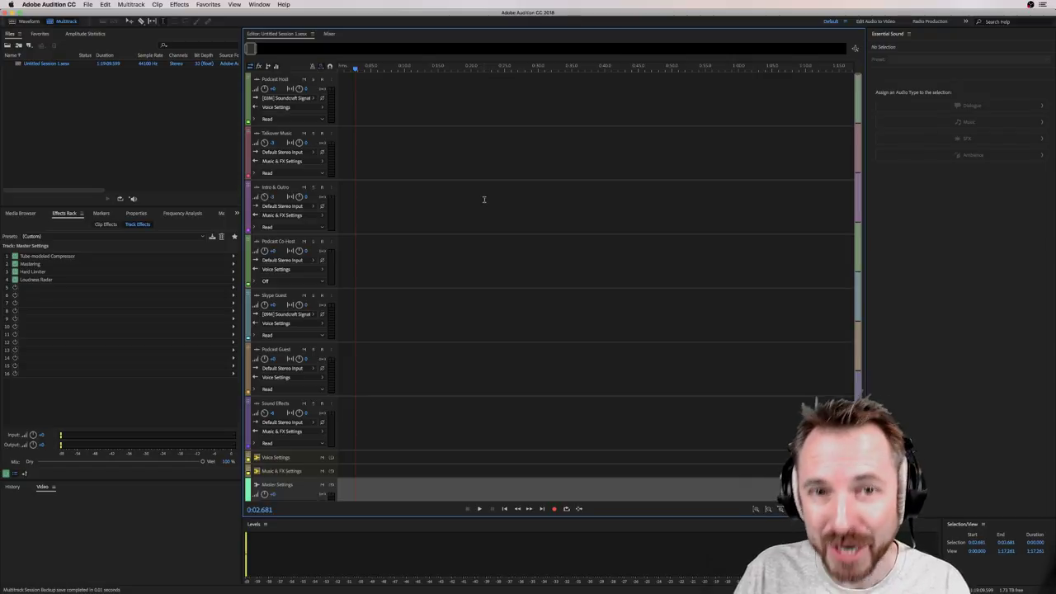
# - Route the Skype Guest track's input to mono [09M] Analogue 9
pyautogui.click(338, 179)
pyautogui.click(307, 314)
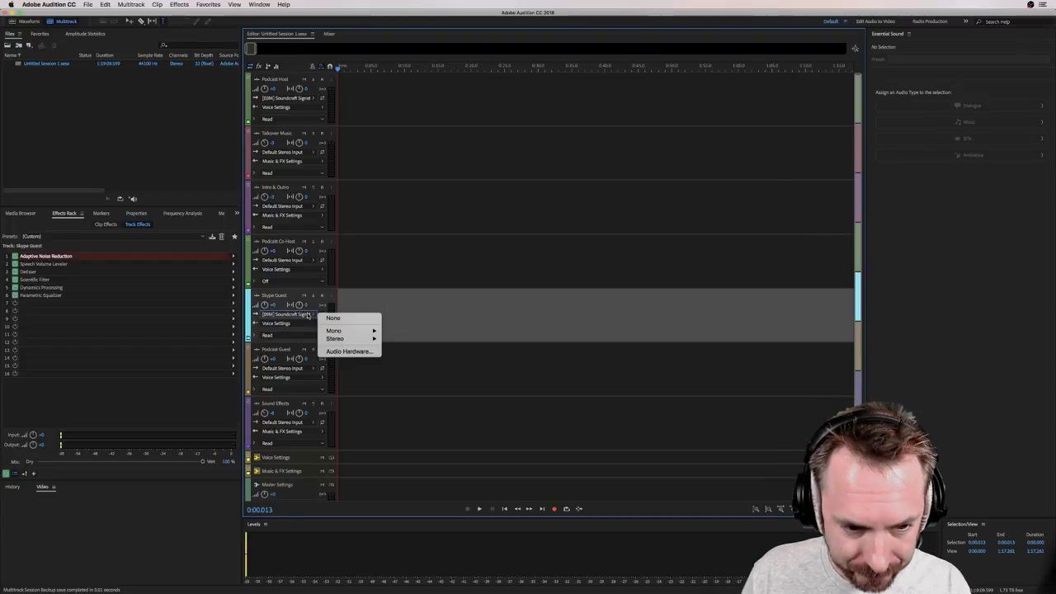
pyautogui.click(286, 315)
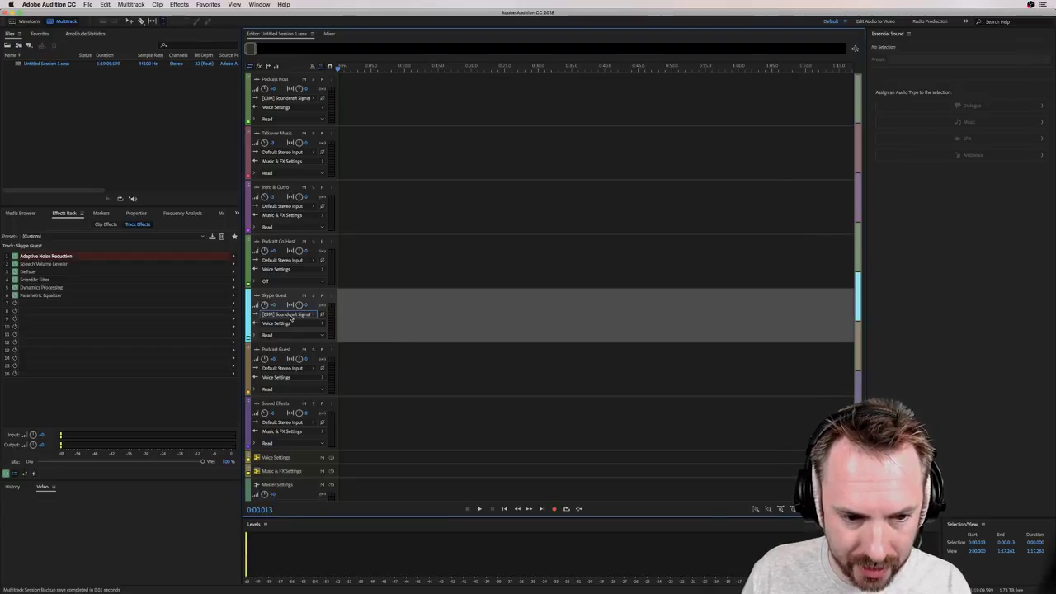
pyautogui.click(290, 318)
pyautogui.moveTo(335, 332)
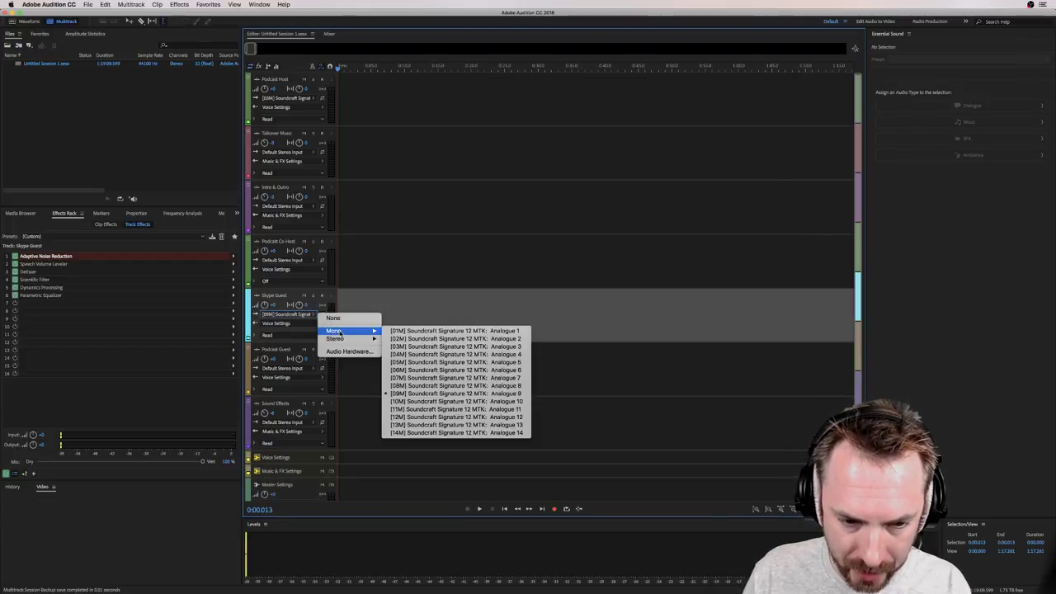
pyautogui.click(456, 394)
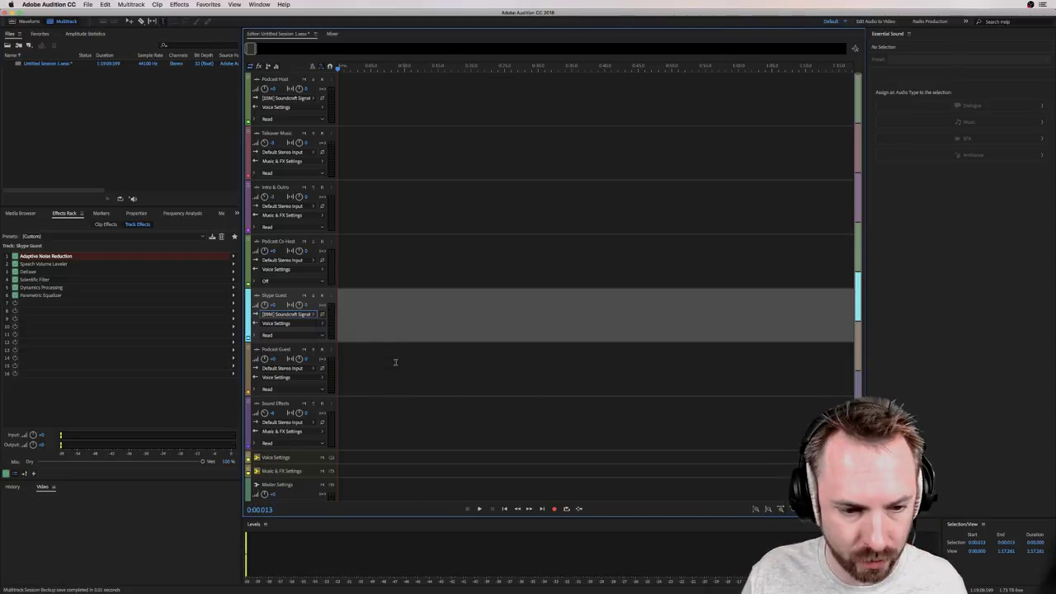
# - Set the Podcast Host track's input to a mono channel
pyautogui.click(301, 98)
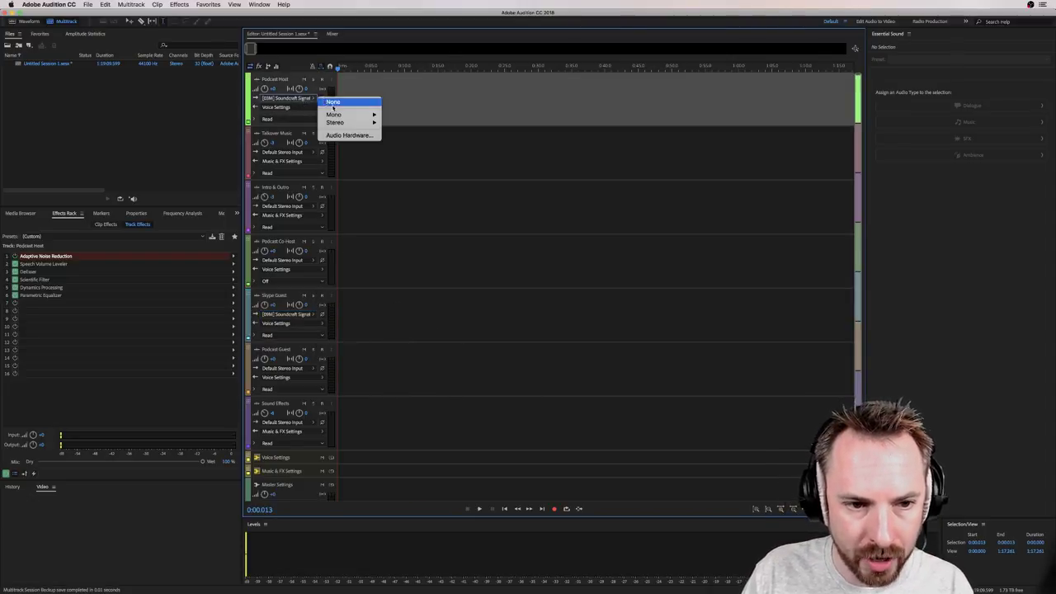
pyautogui.moveTo(330, 110)
pyautogui.click(420, 130)
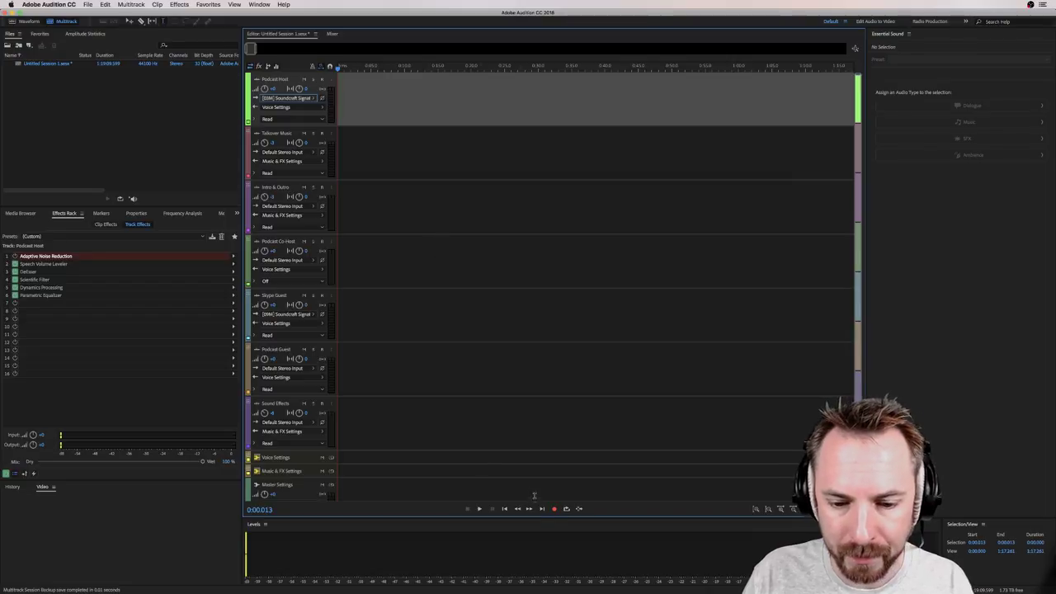
# - Arm the Podcast Host and Skype Guest tracks and start recording on both
pyautogui.click(323, 79)
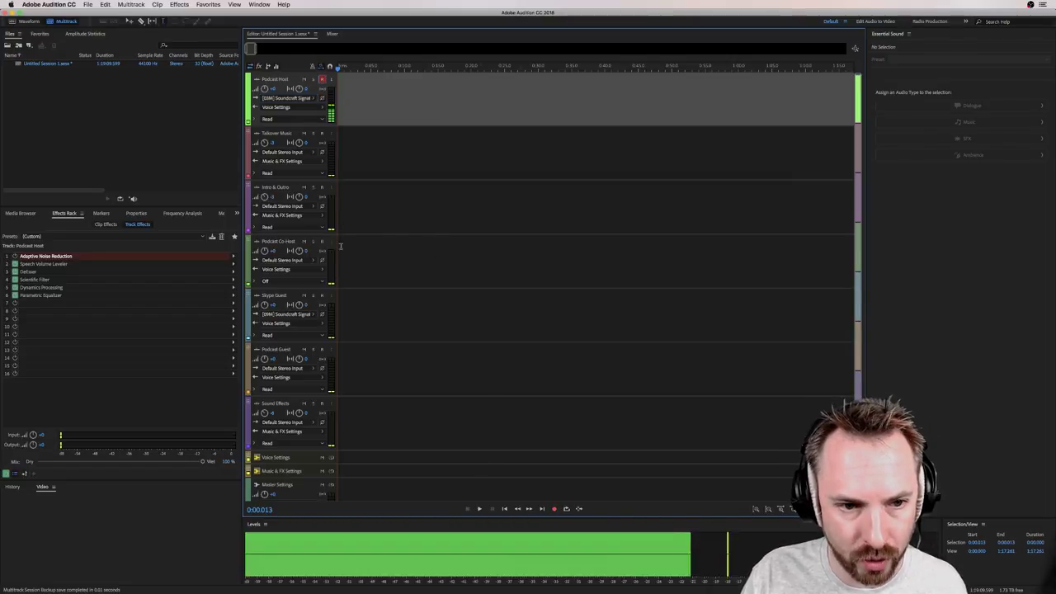
pyautogui.click(321, 295)
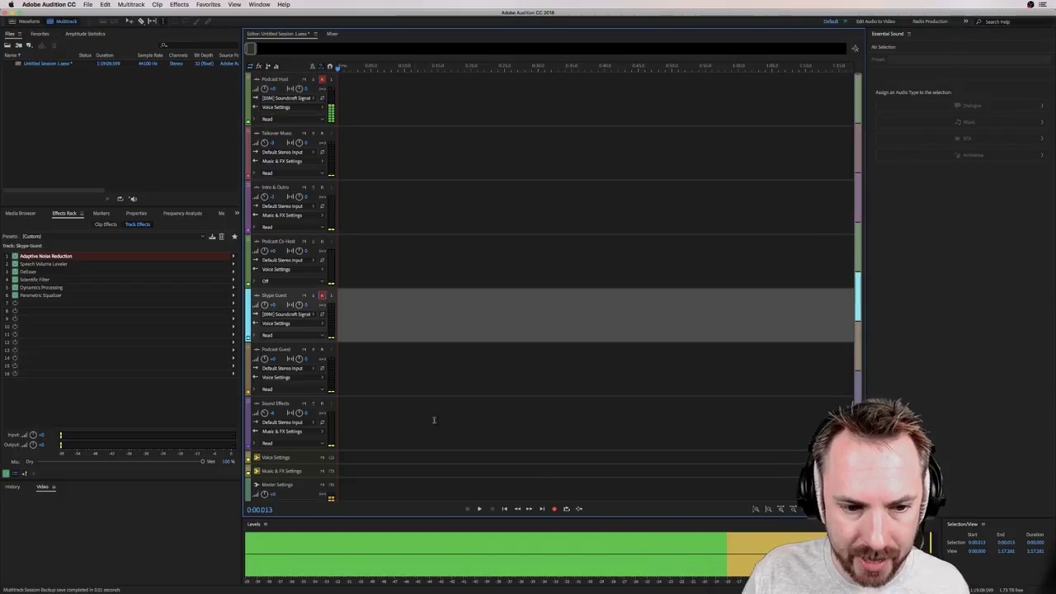
pyautogui.click(554, 508)
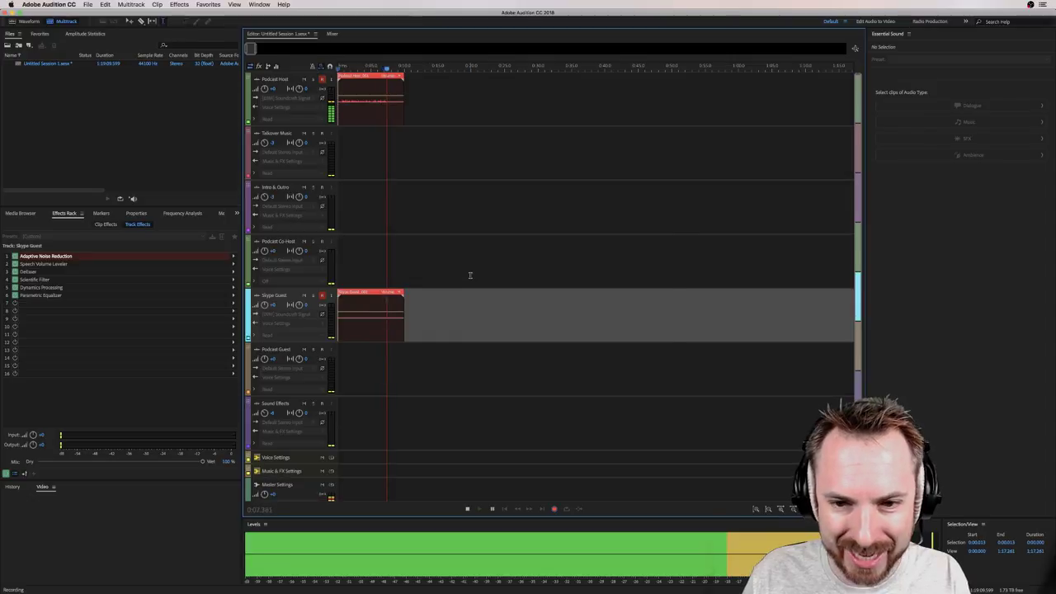
# - Hold an audio Skype call with the guest while Audition records, then hang up
pyautogui.press('super+Tab')
pyautogui.press('super+Tab')
pyautogui.press('super+Tab')
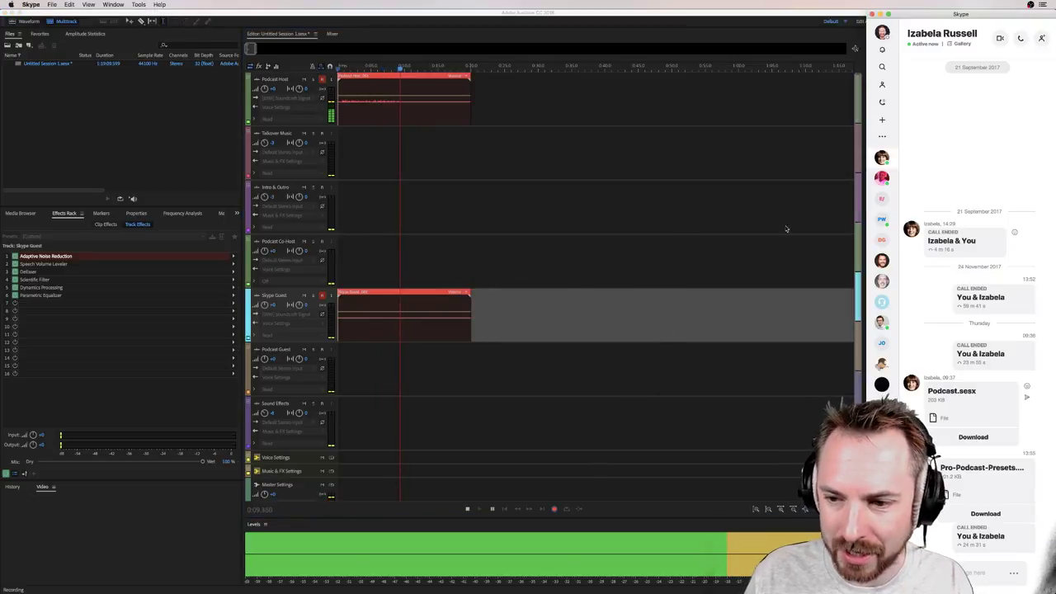
pyautogui.press('shift+super+r')
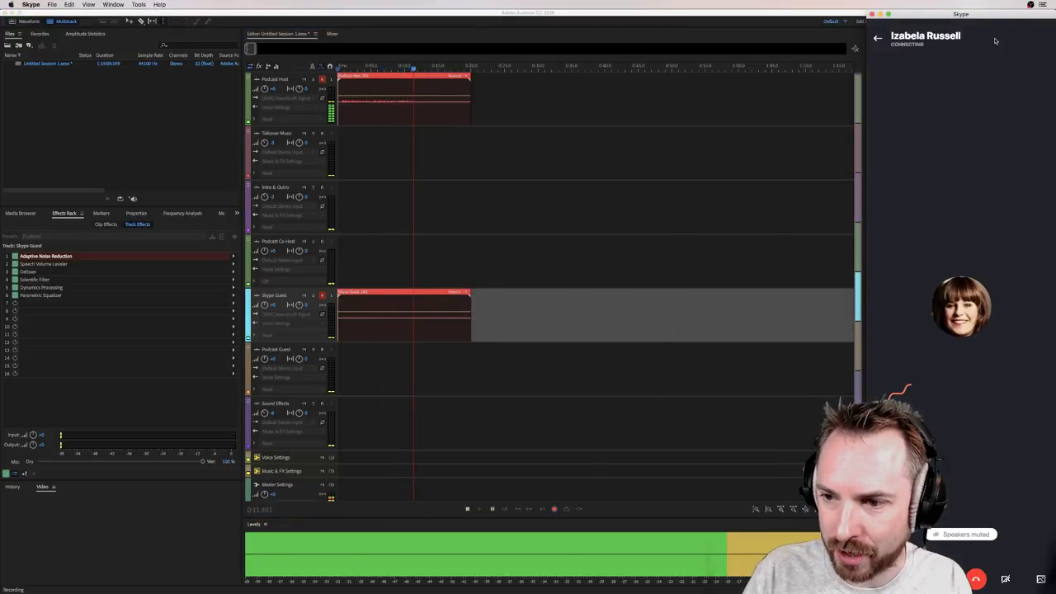
pyautogui.click(614, 33)
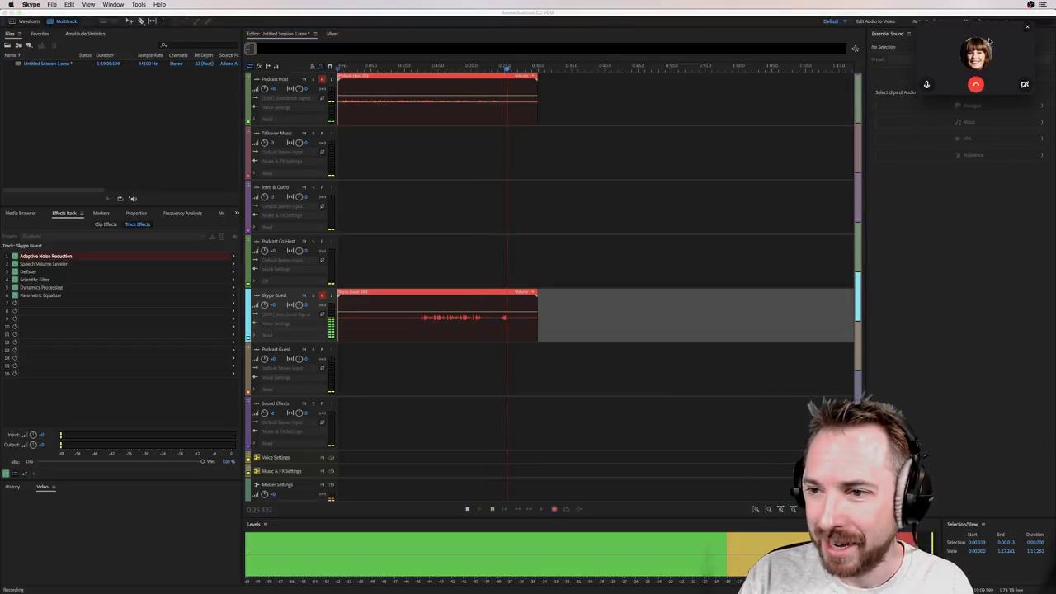
pyautogui.moveTo(989, 40); pyautogui.dragTo(959, 188)
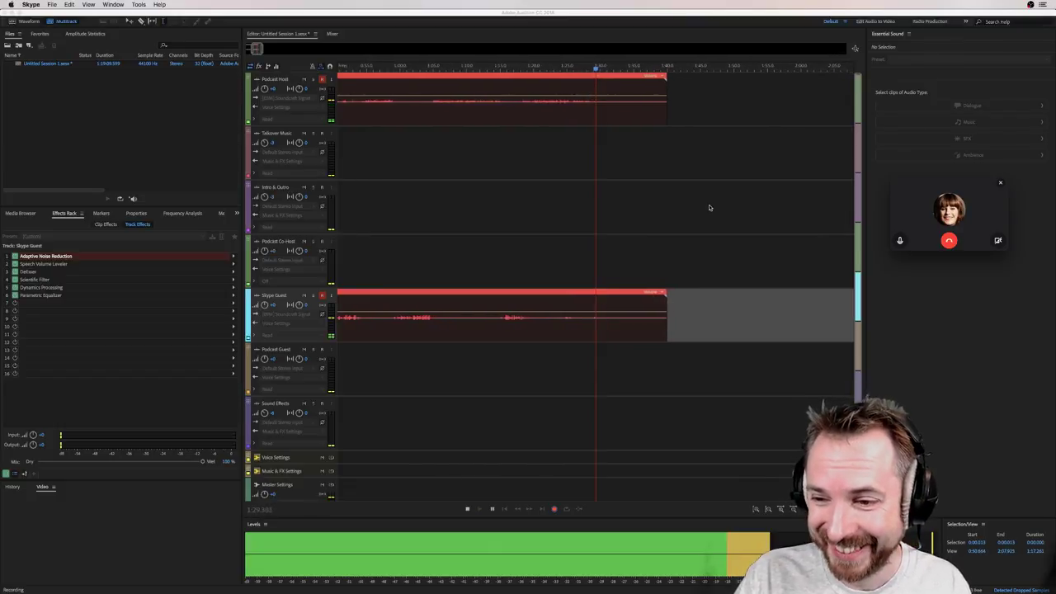
pyautogui.click(949, 242)
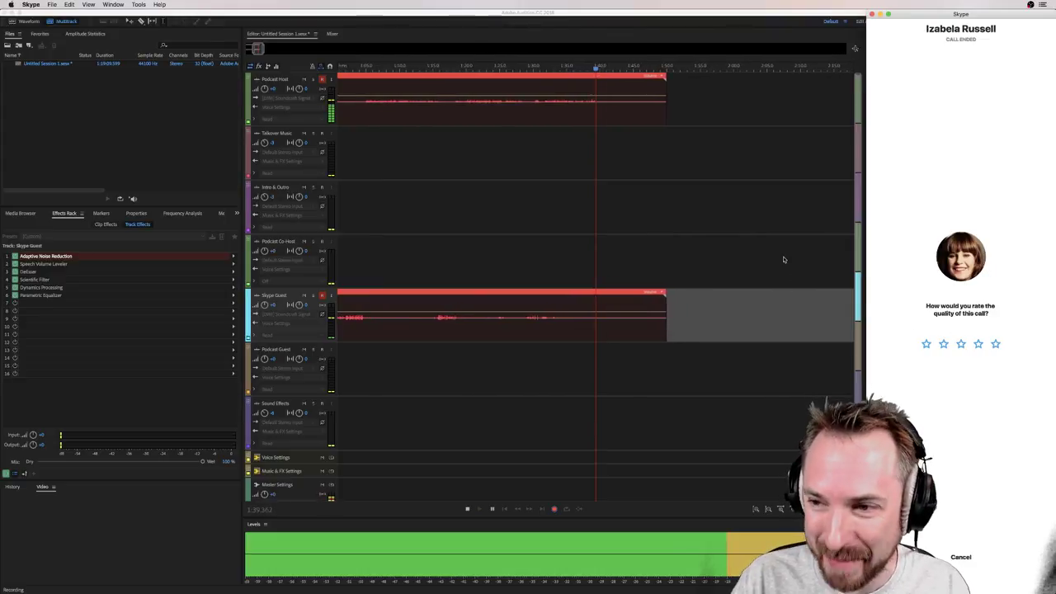
pyautogui.click(671, 225)
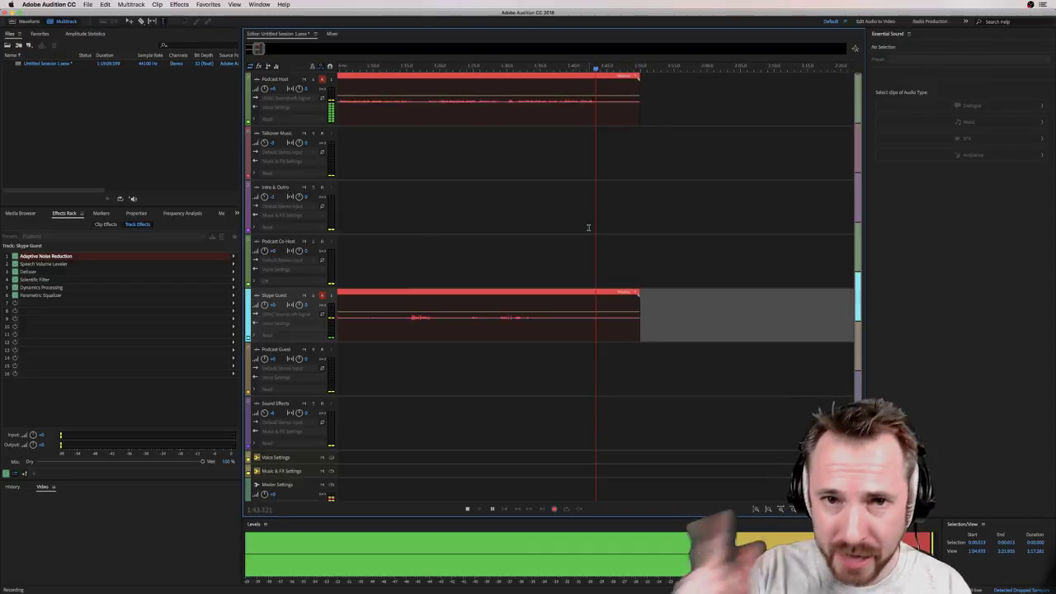
# - Stop recording and check the new Podcast Host_001 and Skype Guest_001 clips
pyautogui.press('space')
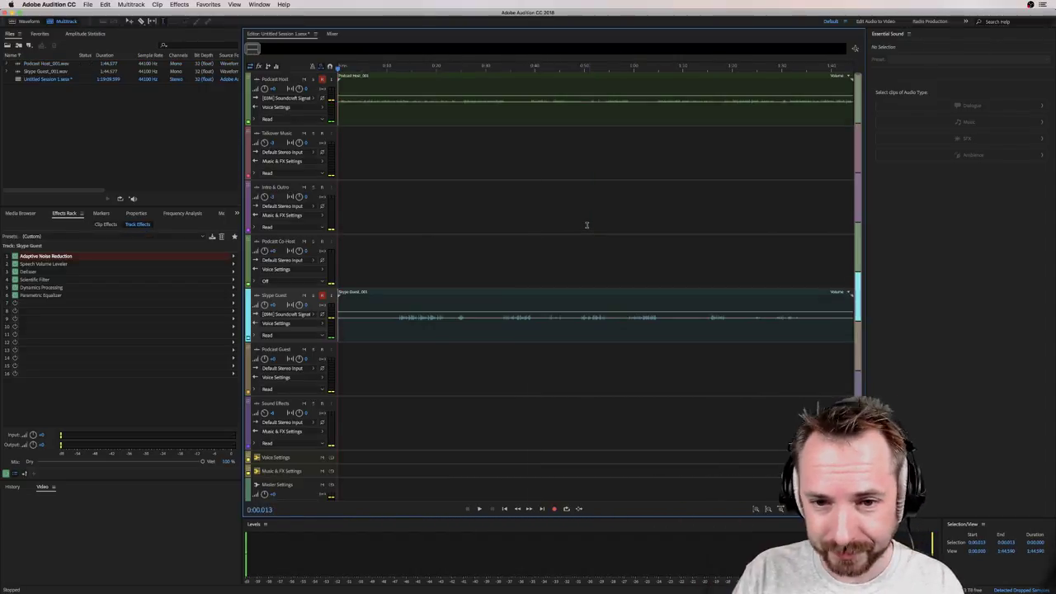
pyautogui.scroll(-2, 417, 64)
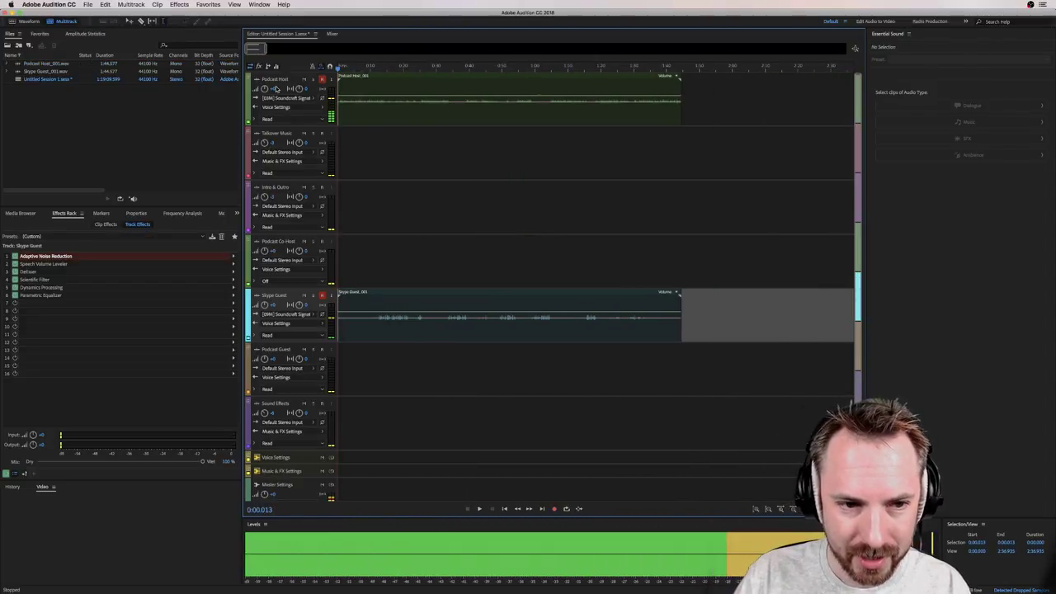
pyautogui.click(322, 79)
pyautogui.click(322, 294)
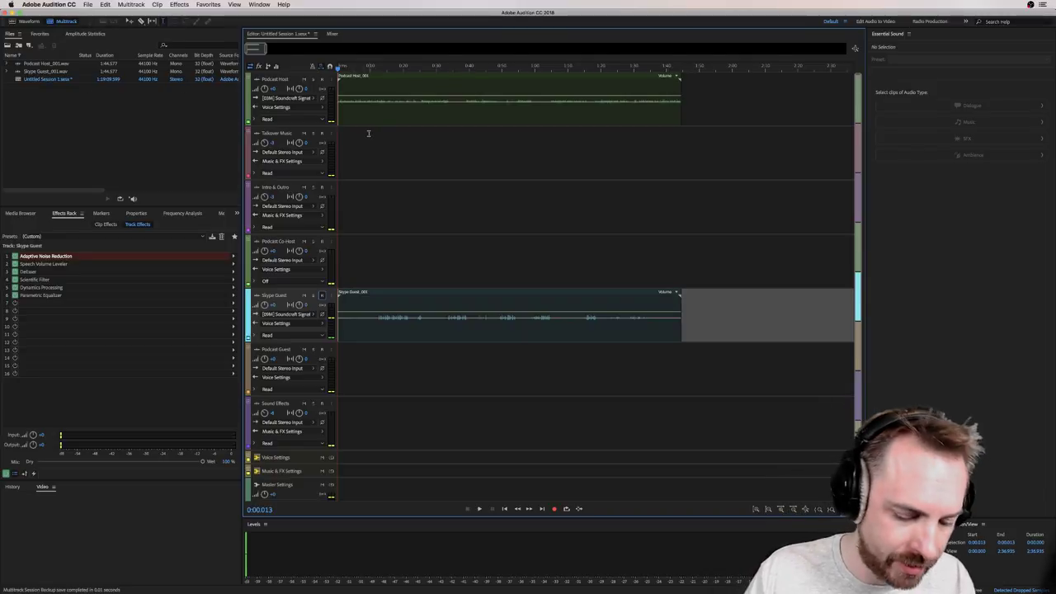
# - Save the session as 'Podcast Show' in a newly created Podcast Show folder
pyautogui.press('super+s')
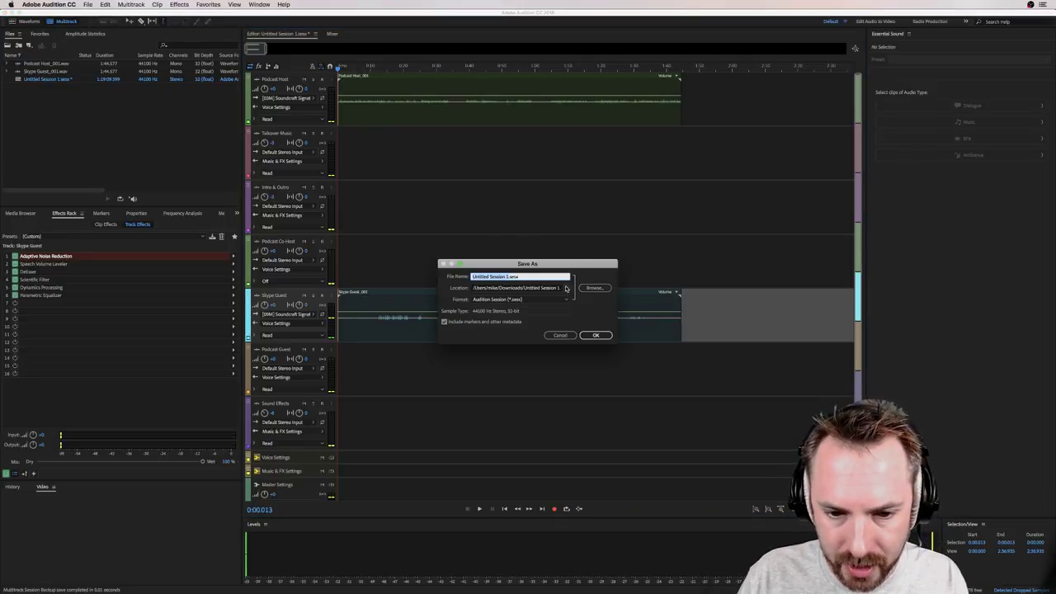
pyautogui.press('Tab')
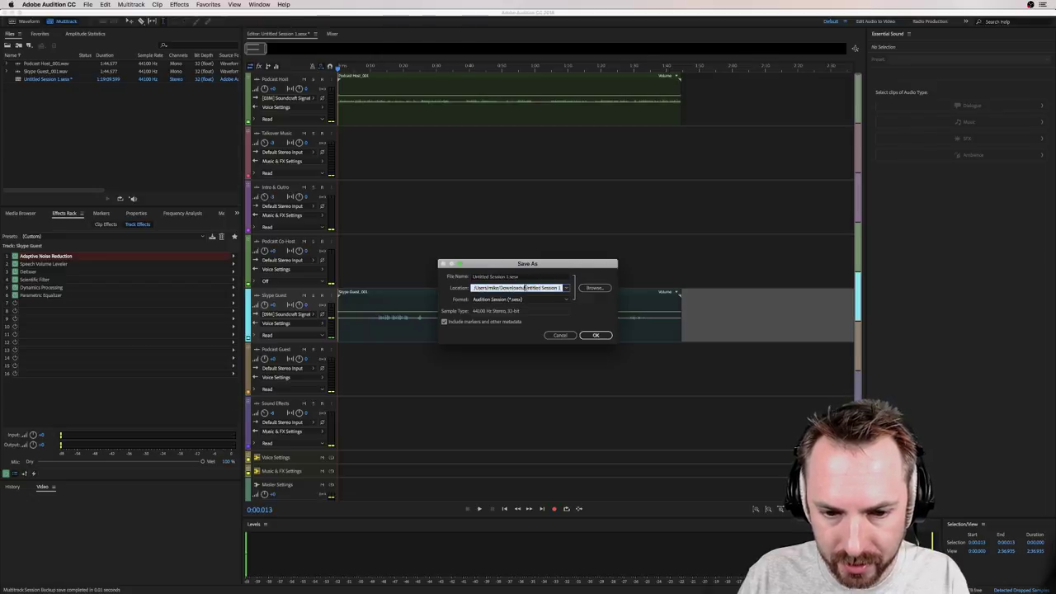
pyautogui.write('Podcast Show')
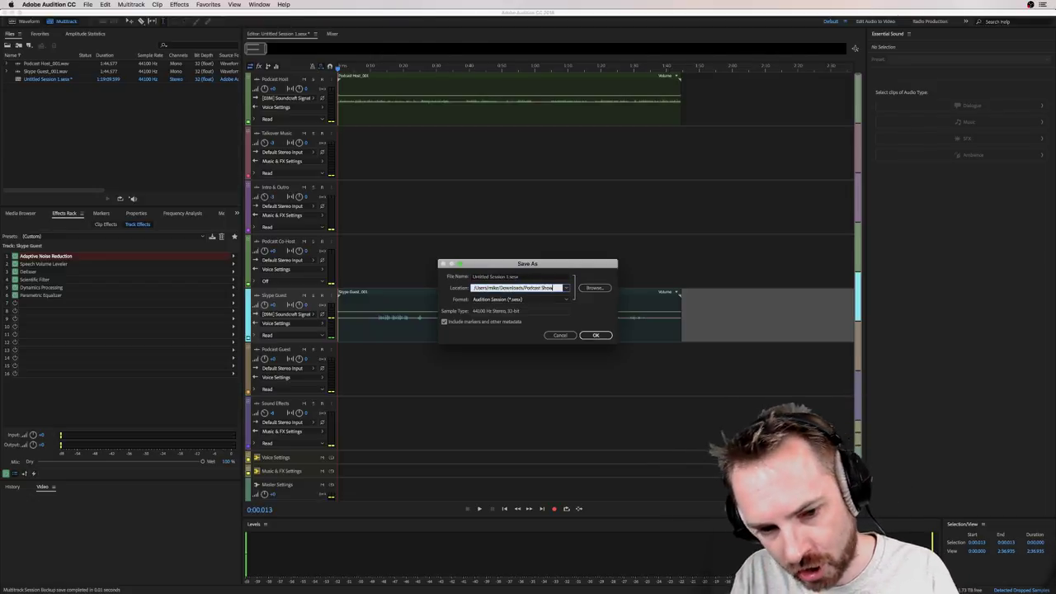
pyautogui.press('Tab')
pyautogui.write('Podcast Show')
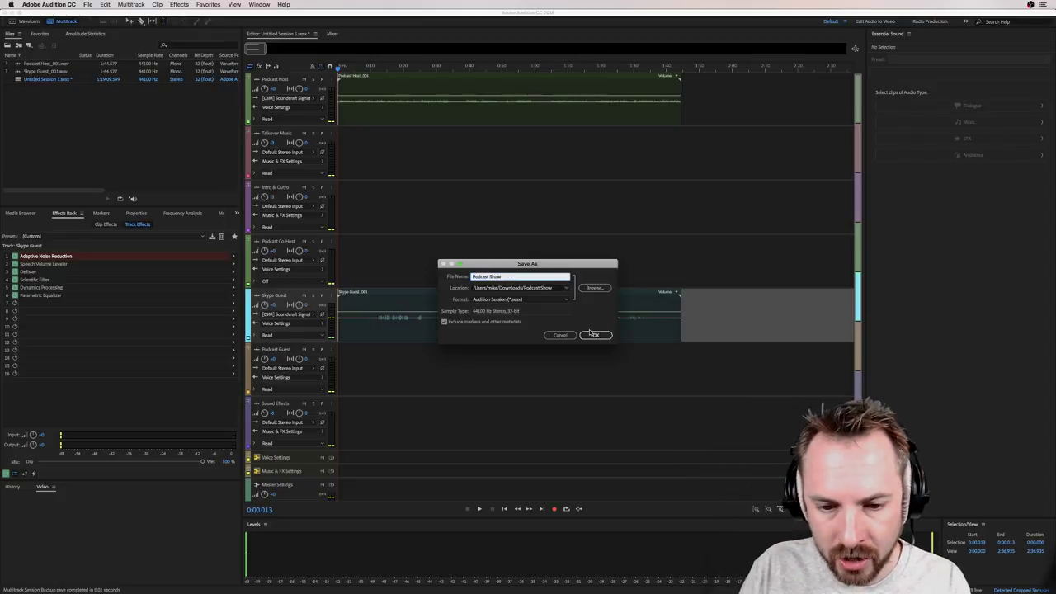
pyautogui.click(593, 335)
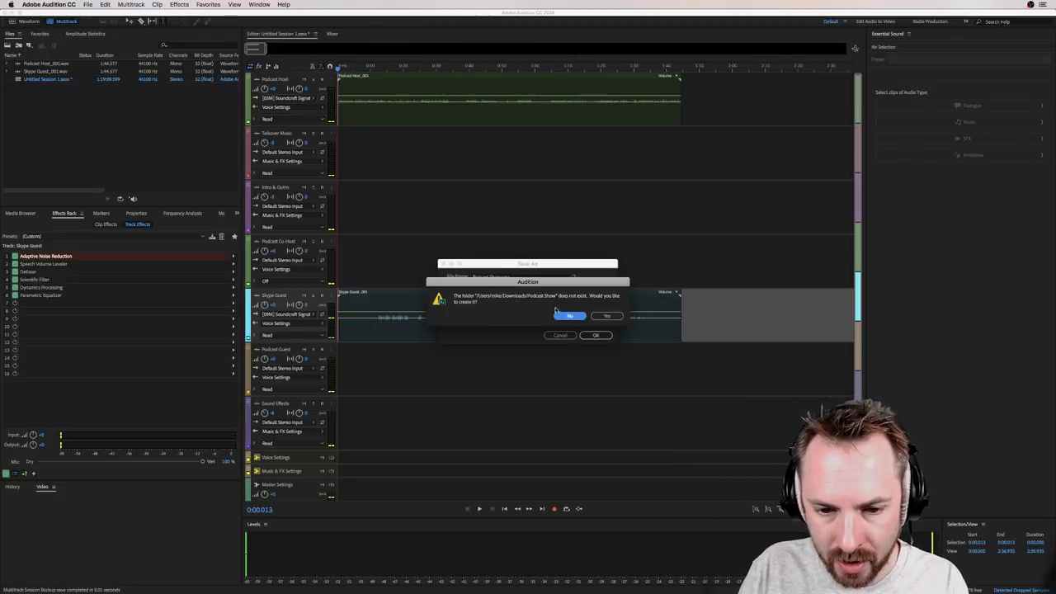
pyautogui.click(610, 317)
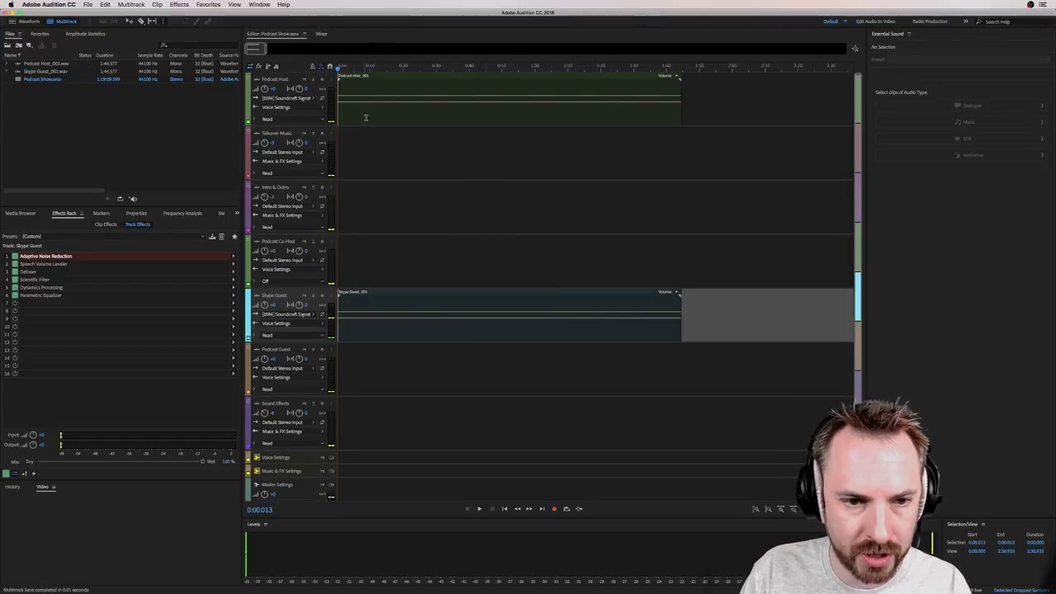
# - Open and play back the Skype Guest and Podcast Host recordings to review them
pyautogui.doubleClick(377, 326)
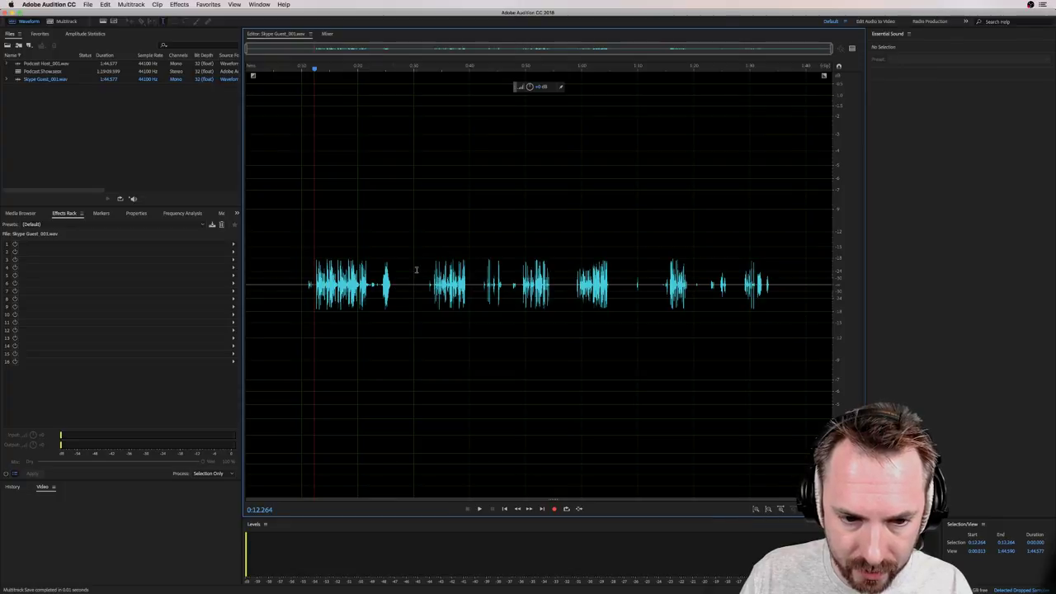
pyautogui.click(377, 264)
pyautogui.press('space')
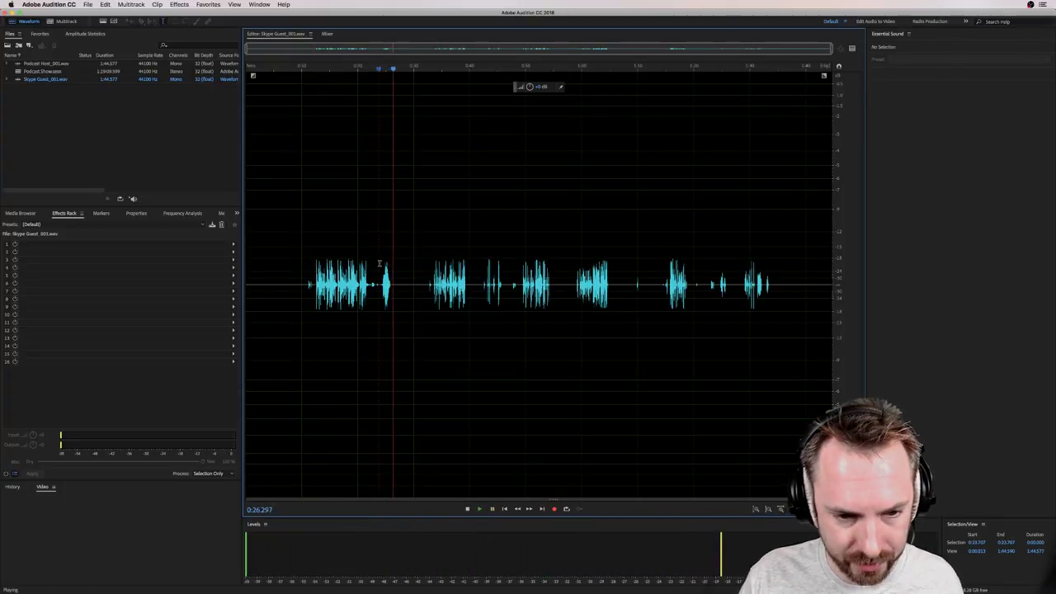
pyautogui.doubleClick(62, 64)
pyautogui.click(451, 286)
pyautogui.press('space')
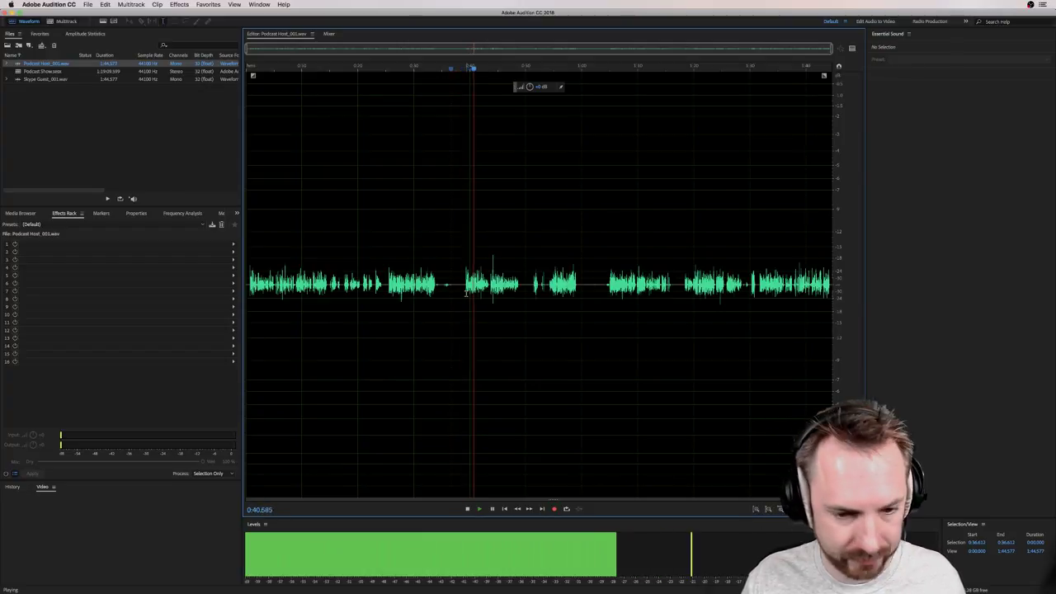
pyautogui.press('space')
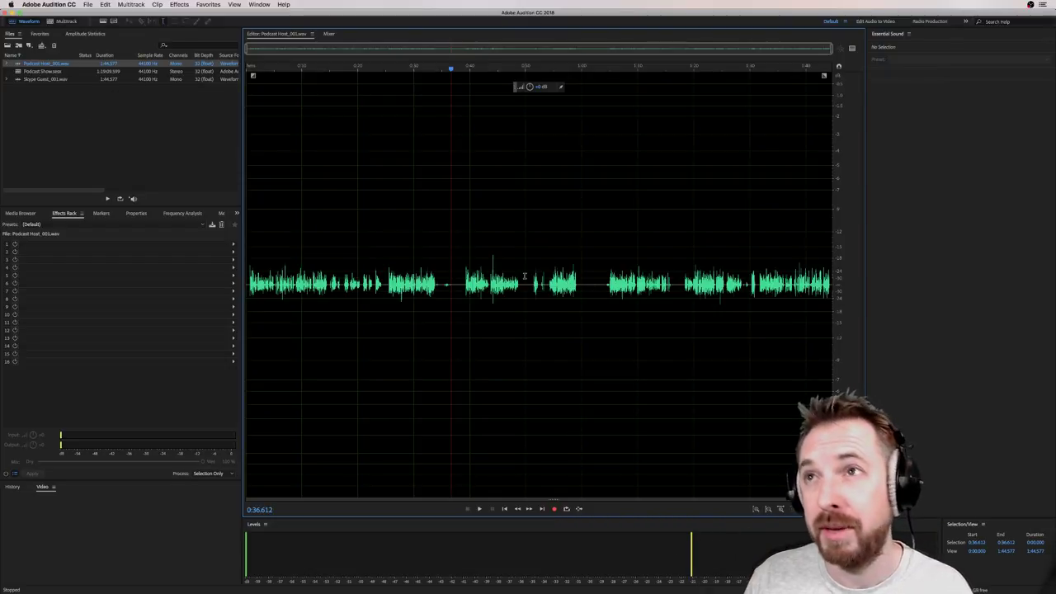
# - Normalize the entire Skype Guest_001 recording
pyautogui.doubleClick(28, 79)
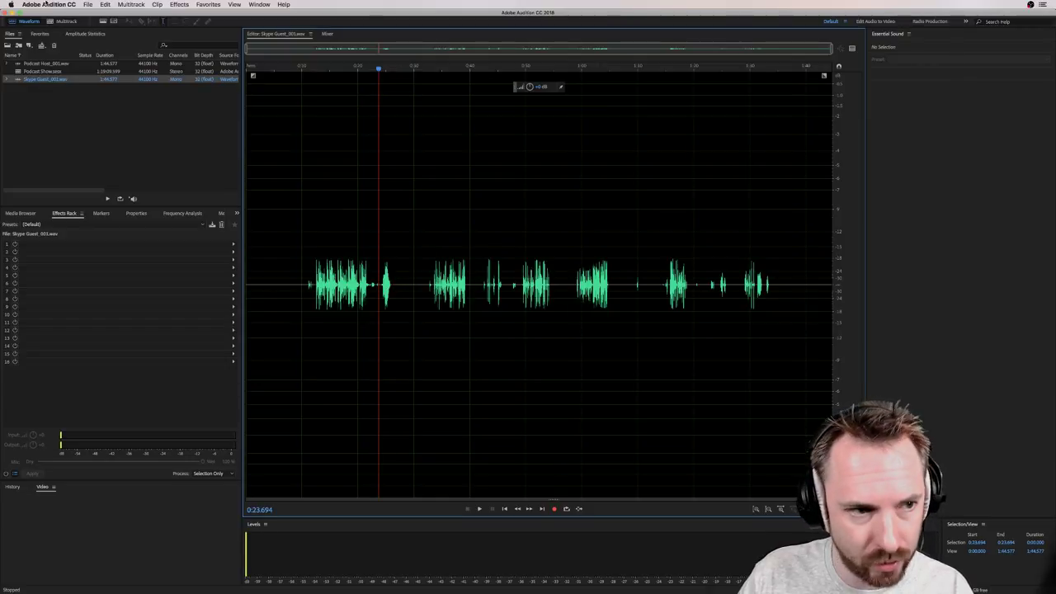
pyautogui.click(55, 22)
pyautogui.click(29, 22)
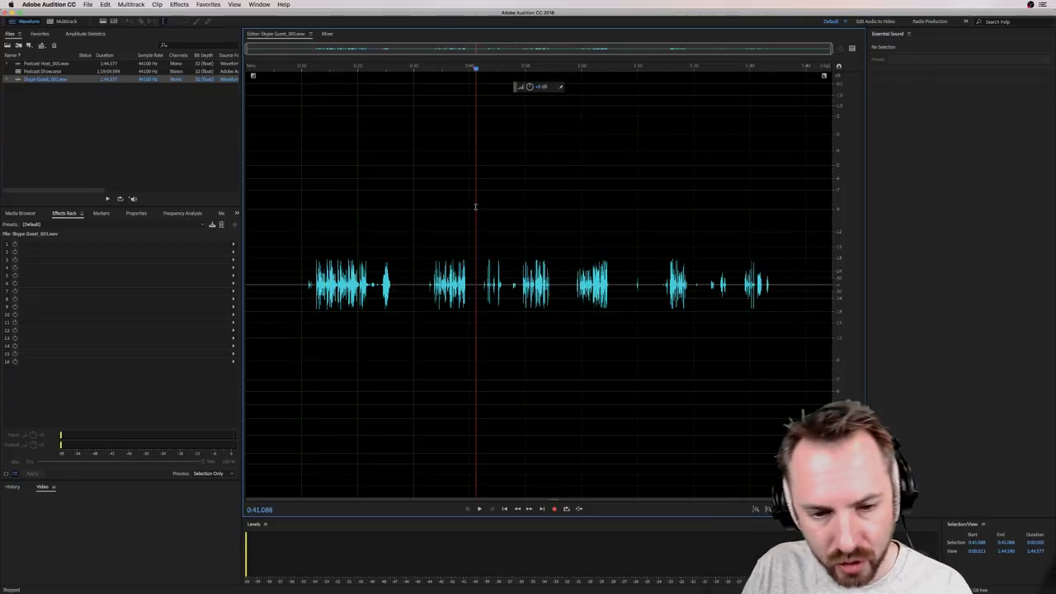
pyautogui.press('super+a')
pyautogui.press('super+shift+n')
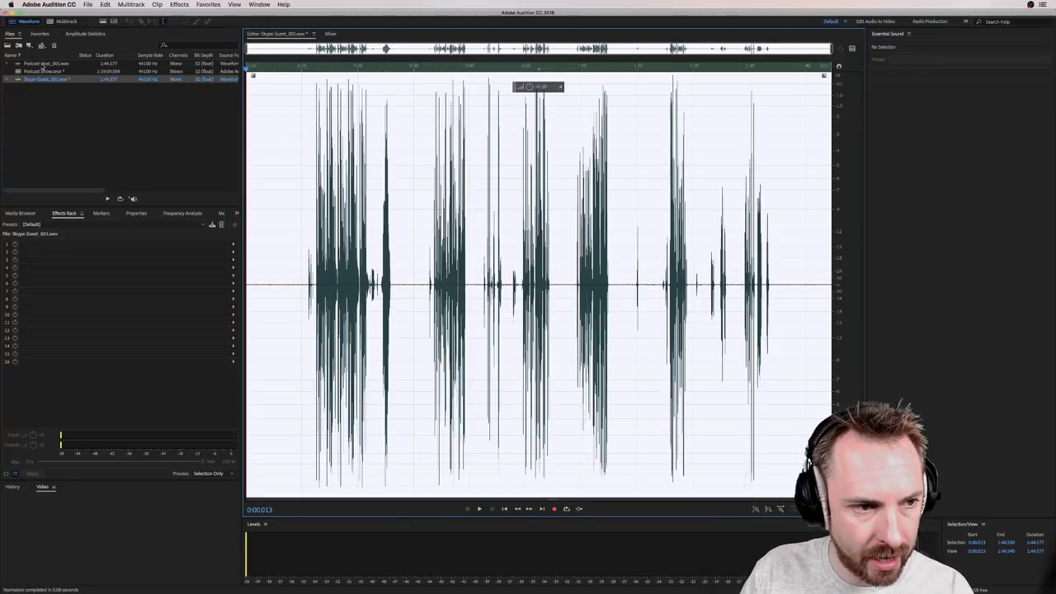
# - Normalize the entire Podcast Host_001 recording and go back to the multitrack session
pyautogui.doubleClick(43, 65)
pyautogui.press('super+a')
pyautogui.press('super+shift+n')
pyautogui.click(217, 7)
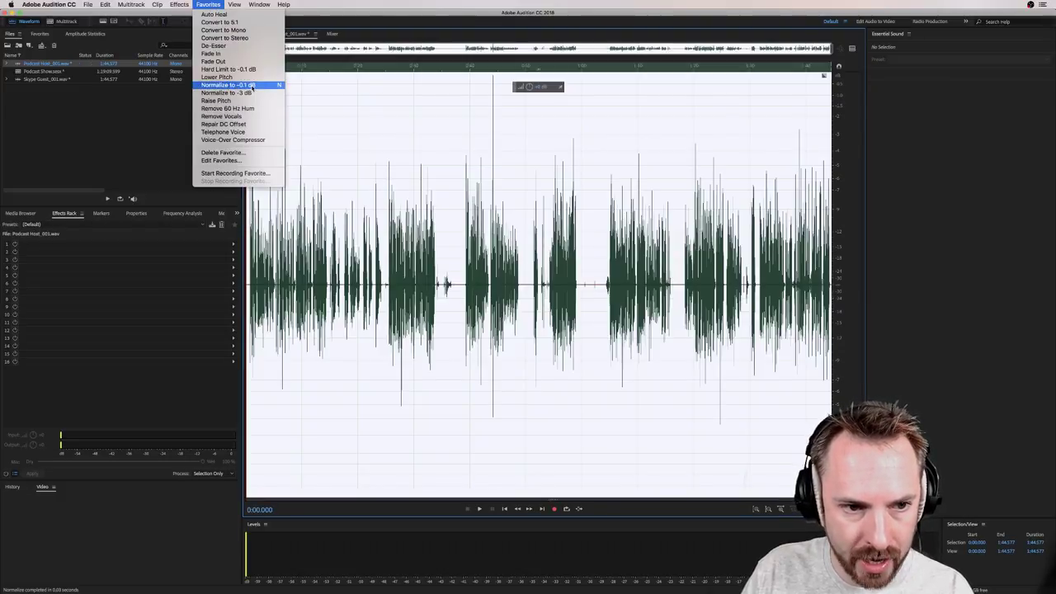
pyautogui.click(393, 123)
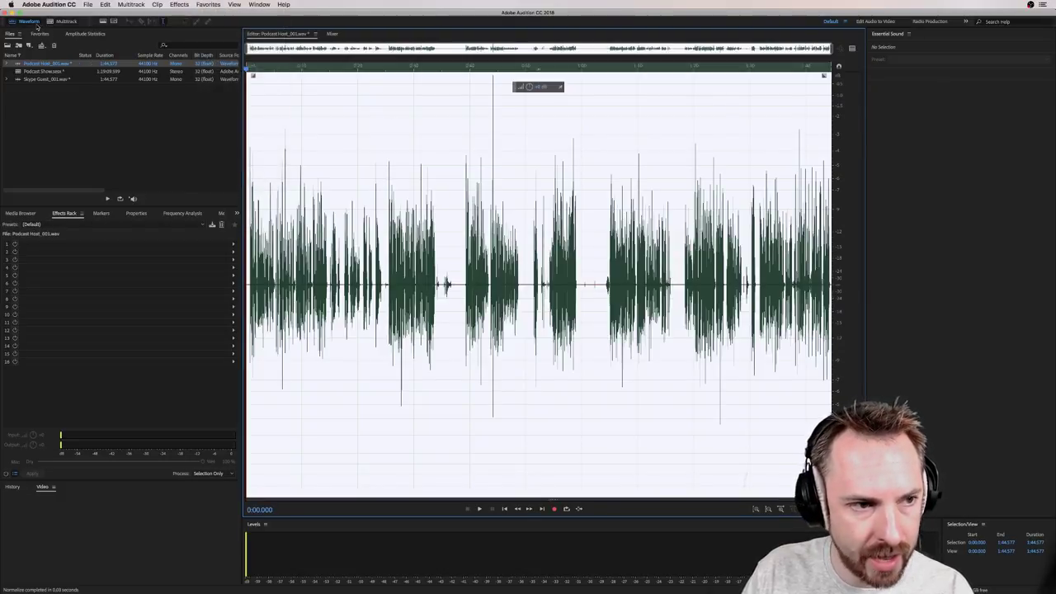
pyautogui.click(63, 22)
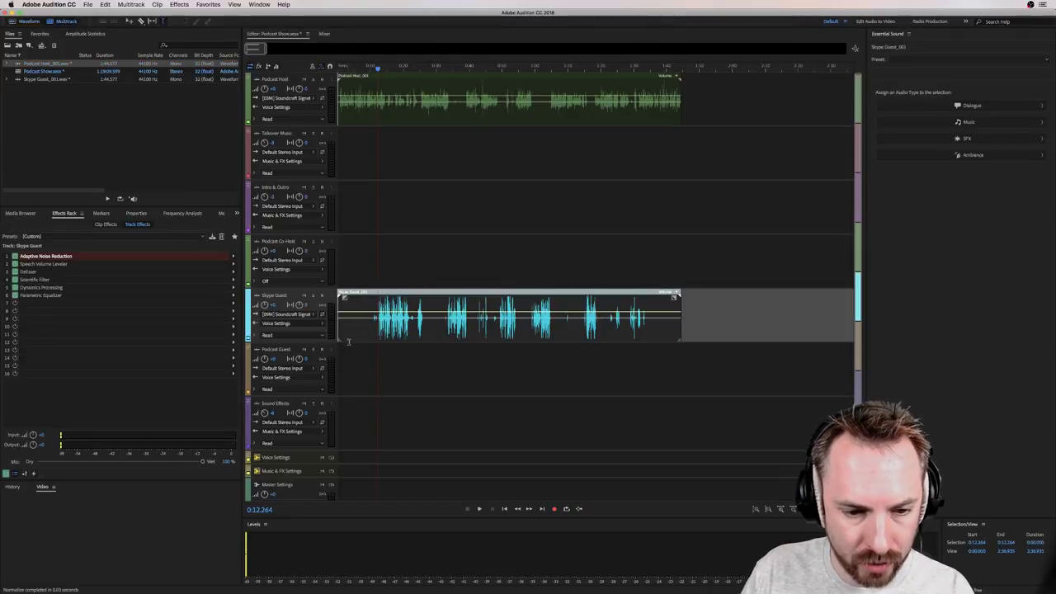
# - Preview and silence Skype Guest's noisy 0:26.3–0:31.3 gap, then open Podcast Host_001
pyautogui.click(377, 330)
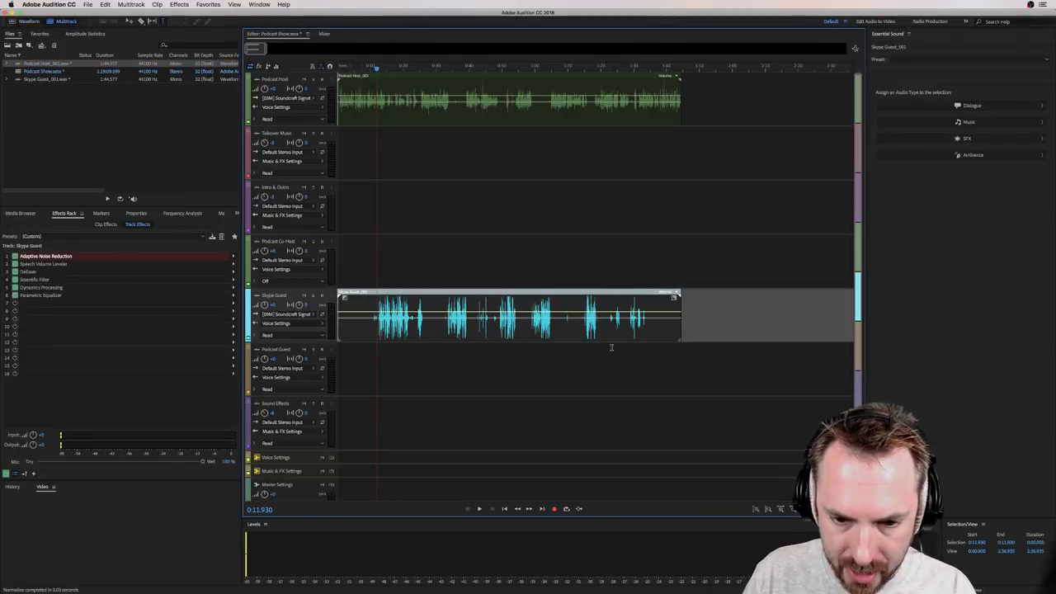
pyautogui.doubleClick(428, 326)
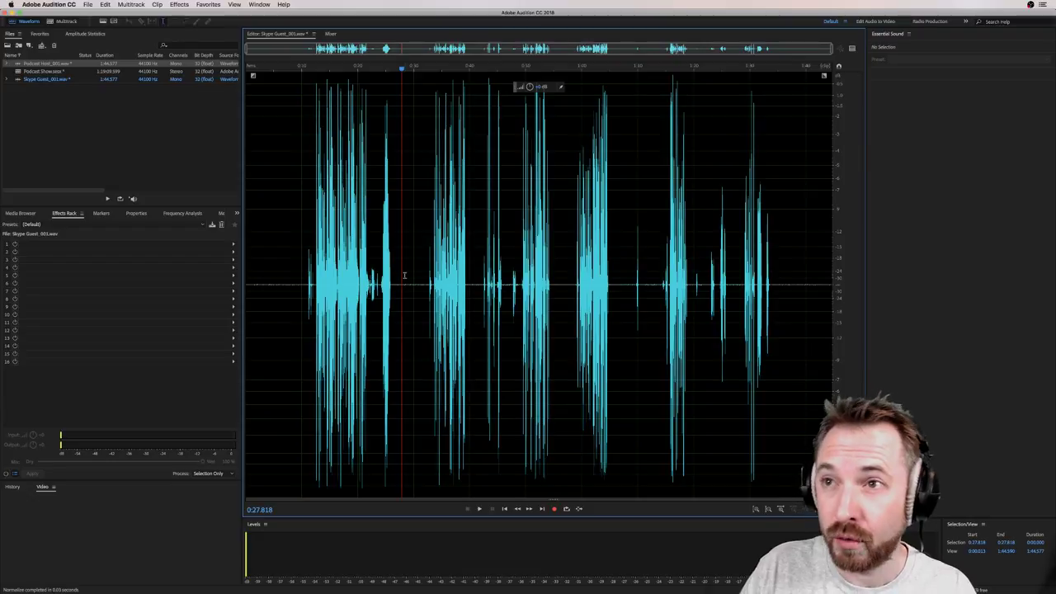
pyautogui.moveTo(393, 292); pyautogui.dragTo(420, 290)
pyautogui.hotkey('shift', 'r')
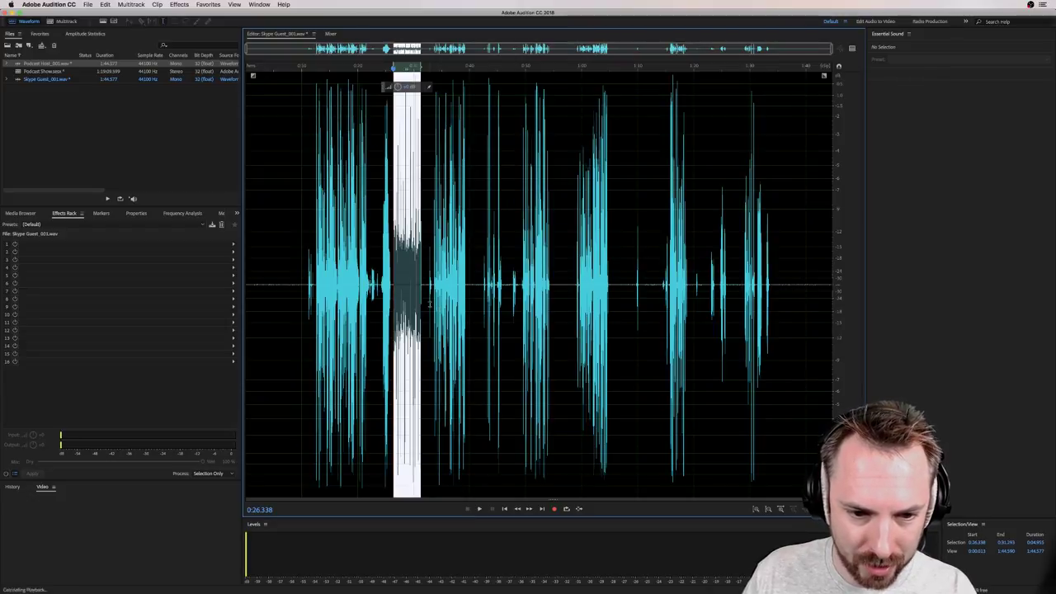
pyautogui.press('space')
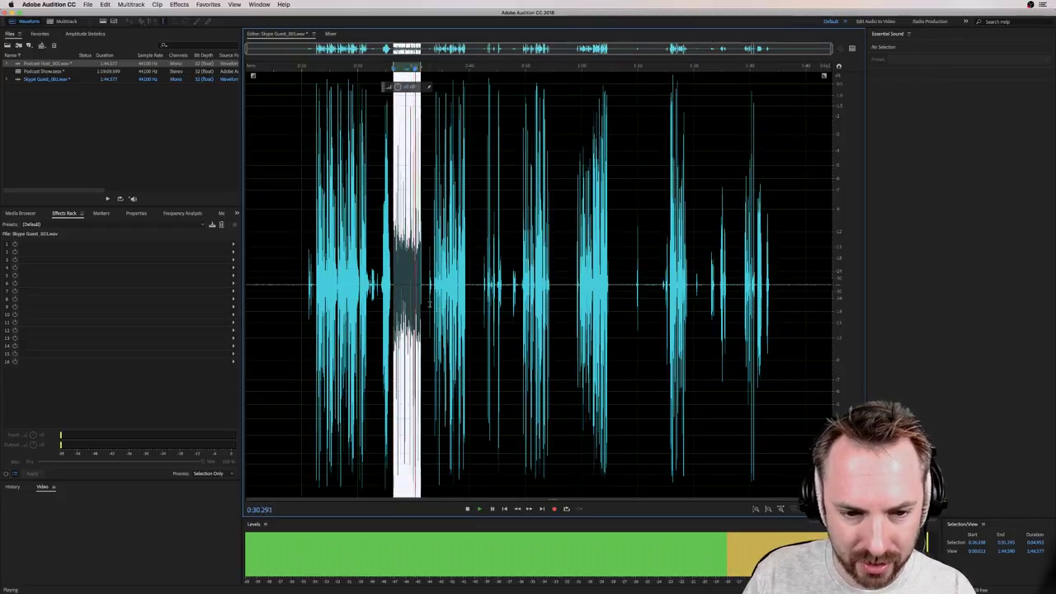
pyautogui.press('Delete')
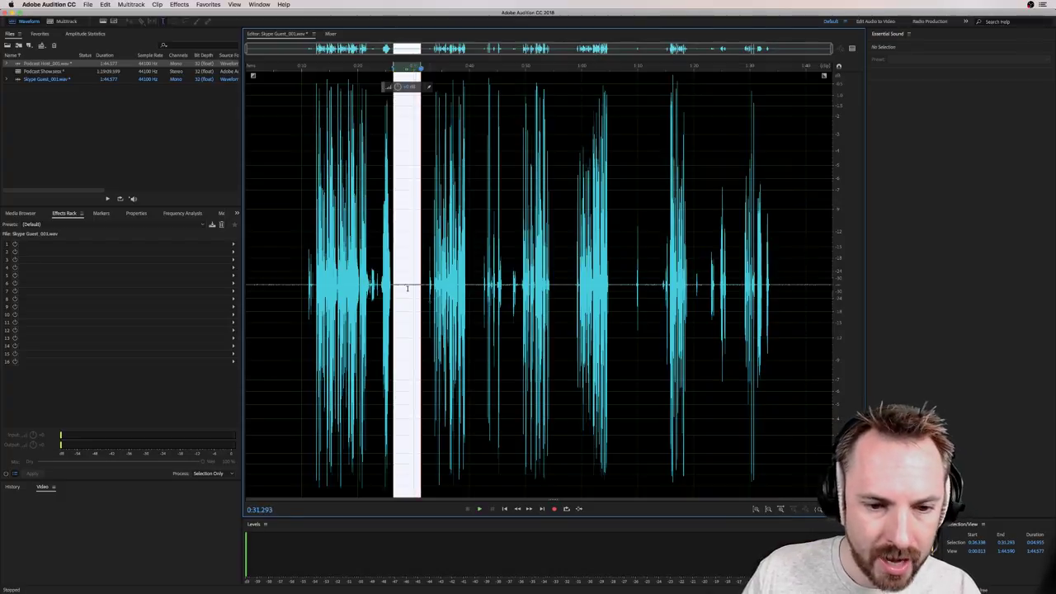
pyautogui.doubleClick(43, 64)
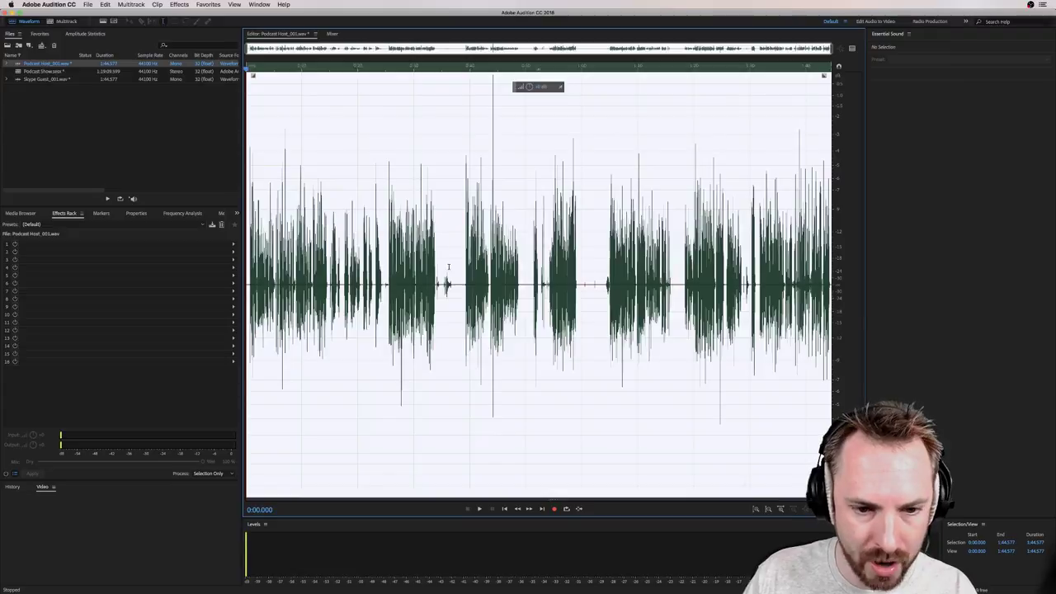
# - Show spectral view in Podcast Host_001, select the 0:49–0:51 gap and preview it
pyautogui.click(680, 306)
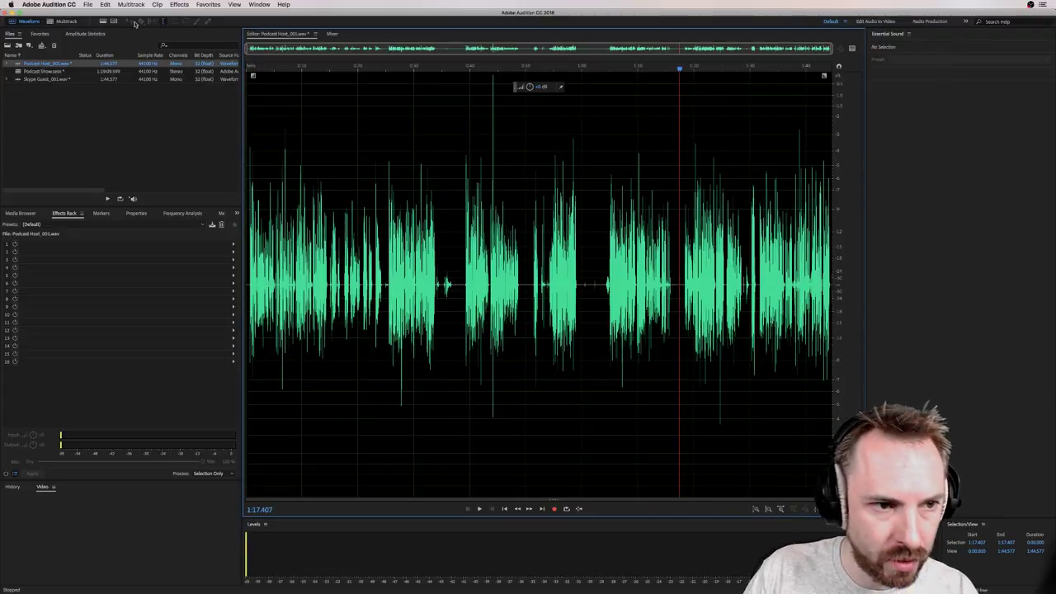
pyautogui.click(103, 21)
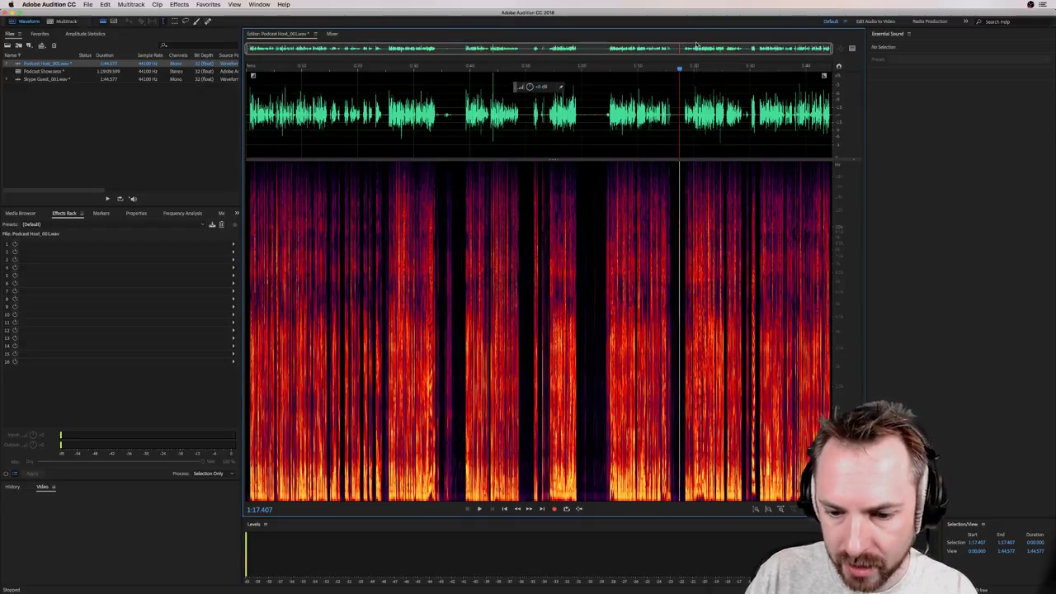
pyautogui.click(519, 70)
pyautogui.scroll(3, 518, 70)
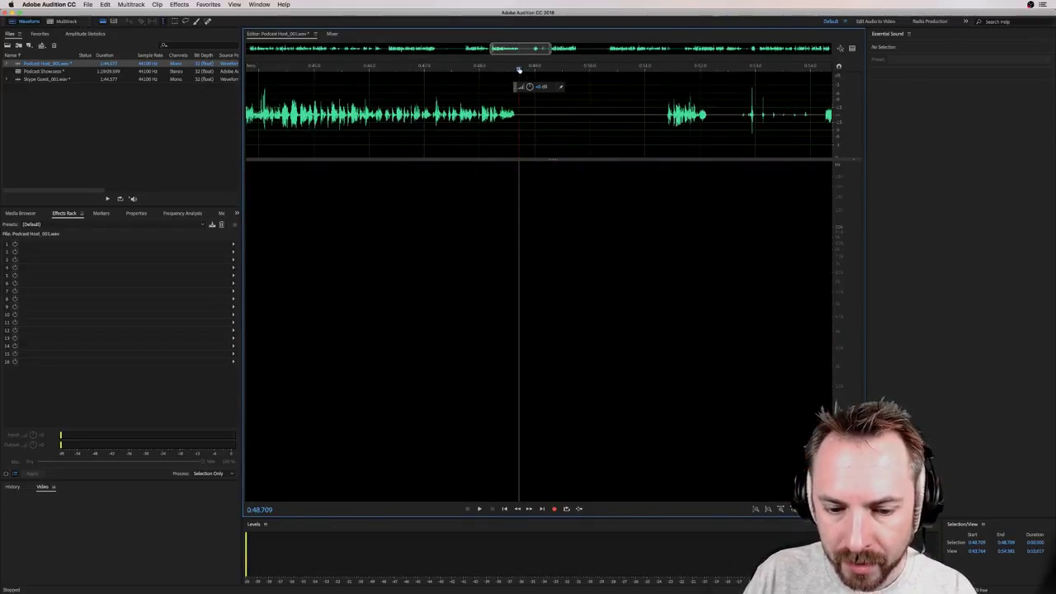
pyautogui.moveTo(535, 119); pyautogui.dragTo(649, 122)
pyautogui.hotkey('ctrl', 'z')
pyautogui.press('space')
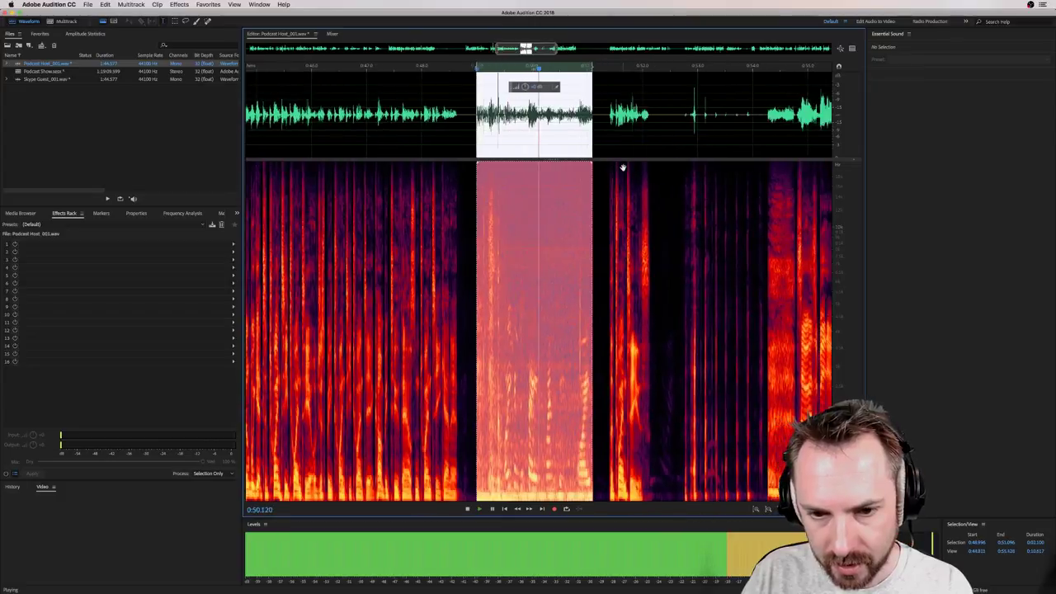
pyautogui.press('space')
pyautogui.click(425, 68)
pyautogui.press('space')
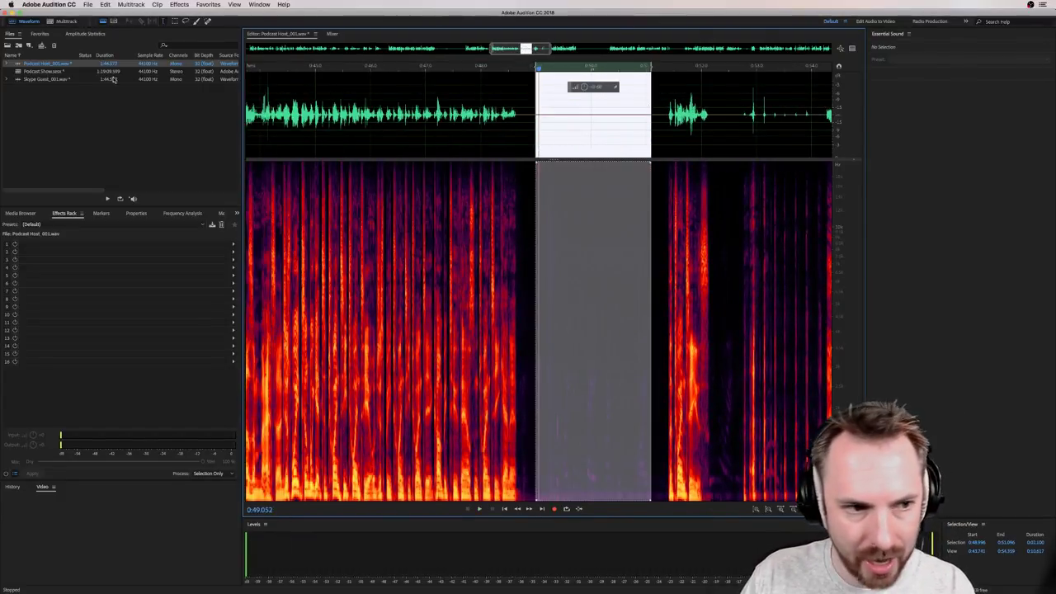
# - In Skype Guest_001, test filling the silenced gap, then undo to keep it silent
pyautogui.doubleClick(39, 79)
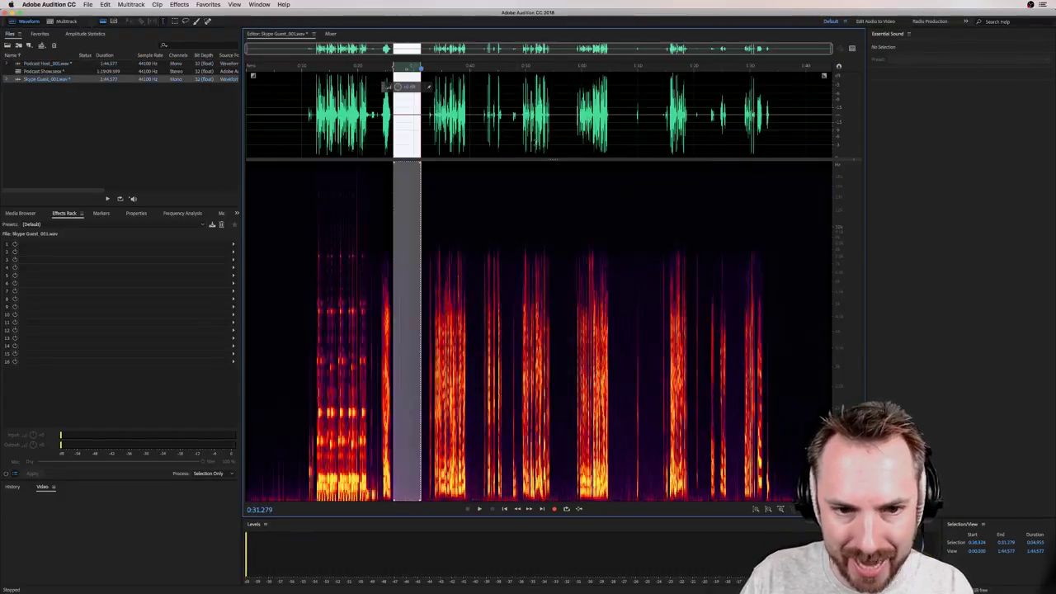
pyautogui.rightClick(495, 276)
pyautogui.click(511, 281)
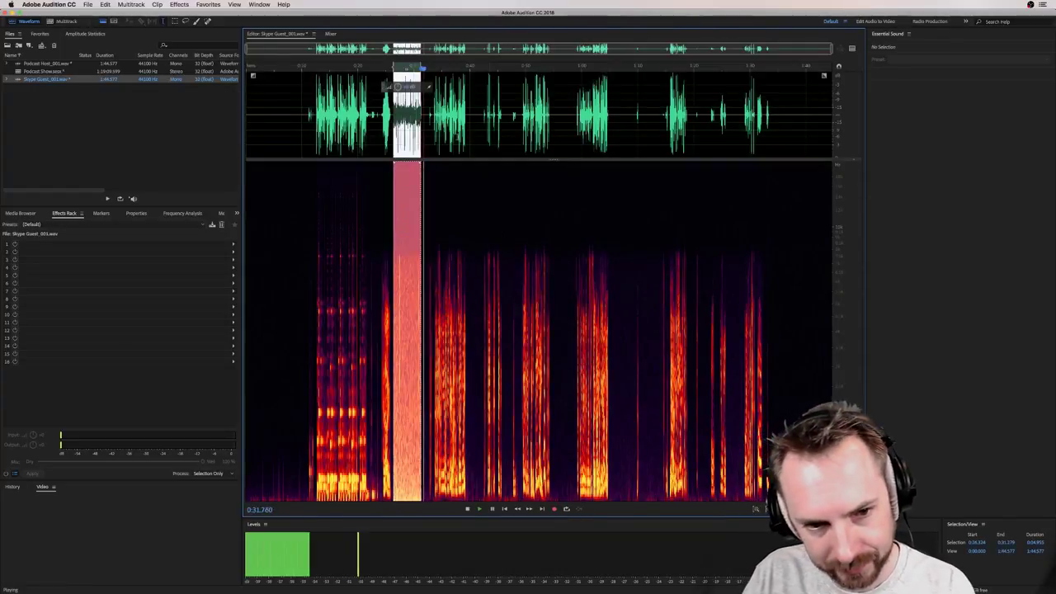
pyautogui.click(395, 67)
pyautogui.press('space')
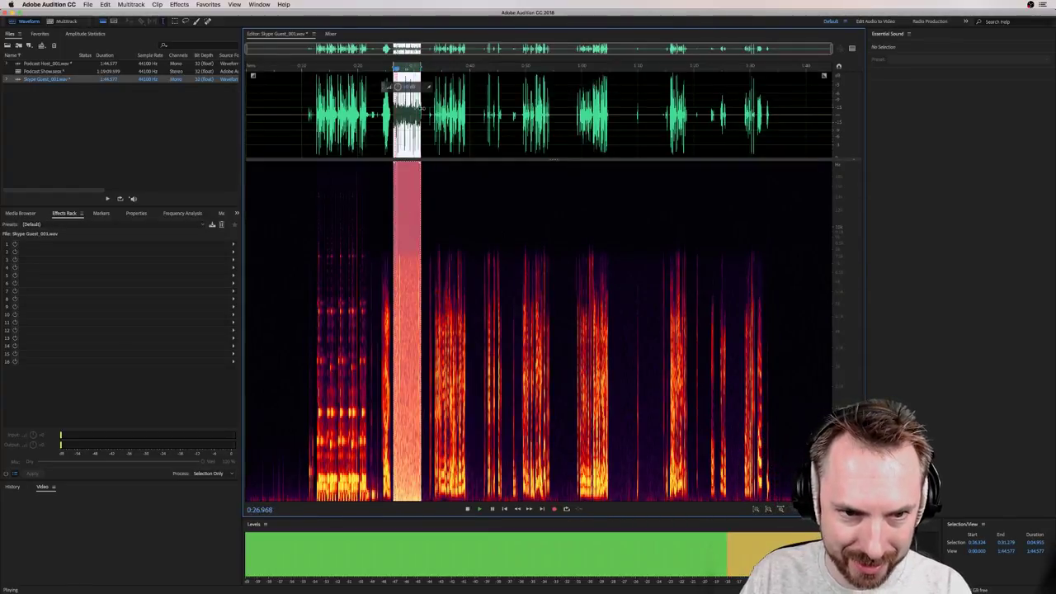
pyautogui.press('space')
pyautogui.press('super+z')
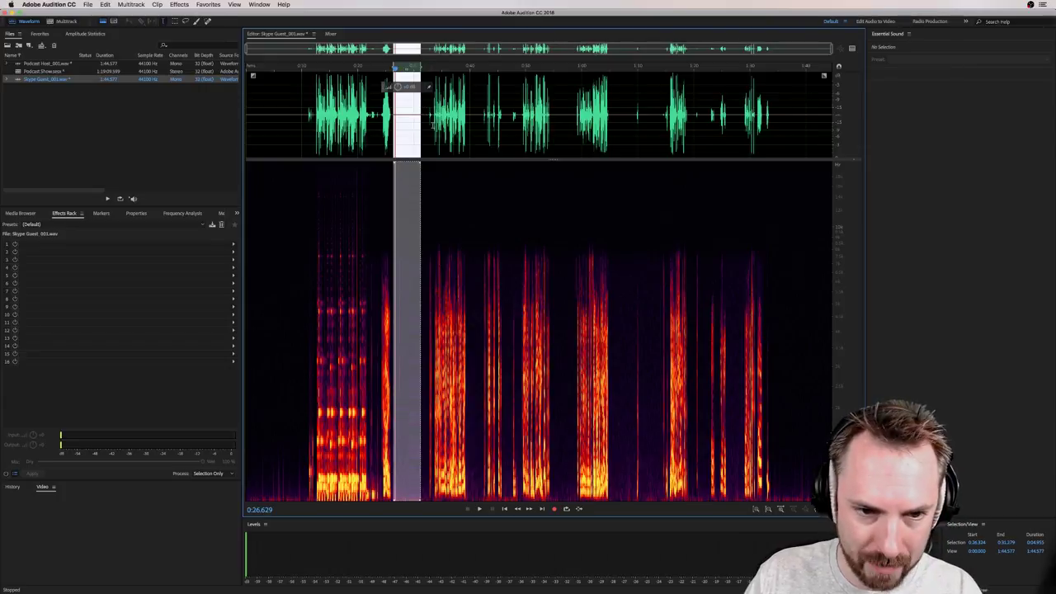
pyautogui.click(433, 124)
pyautogui.click(394, 121)
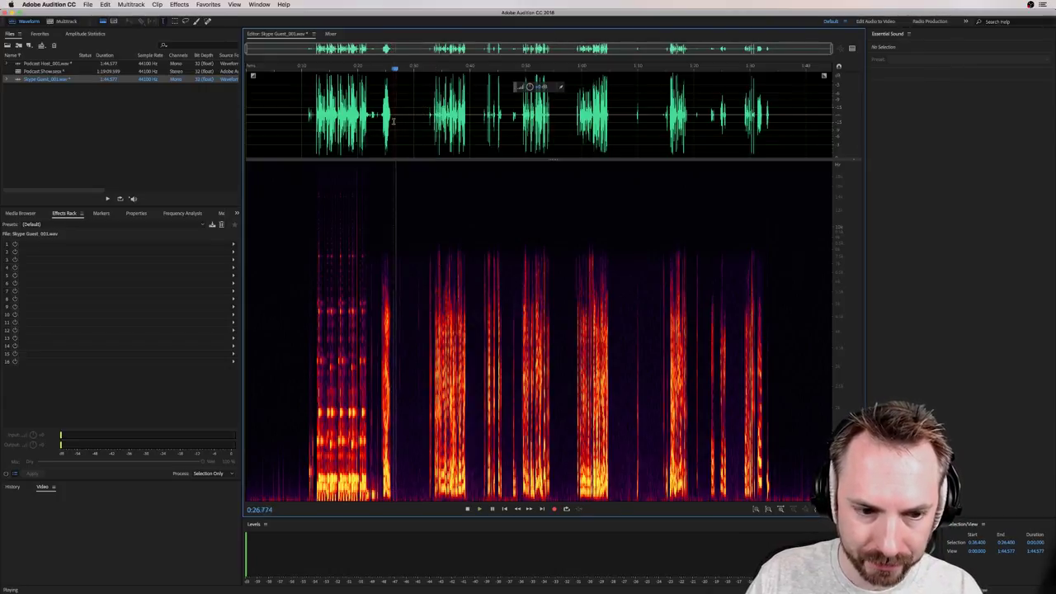
# - Apply a Single-band Compressor with -43.2 dB threshold to the whole guest clip after previewing
pyautogui.doubleClick(413, 124)
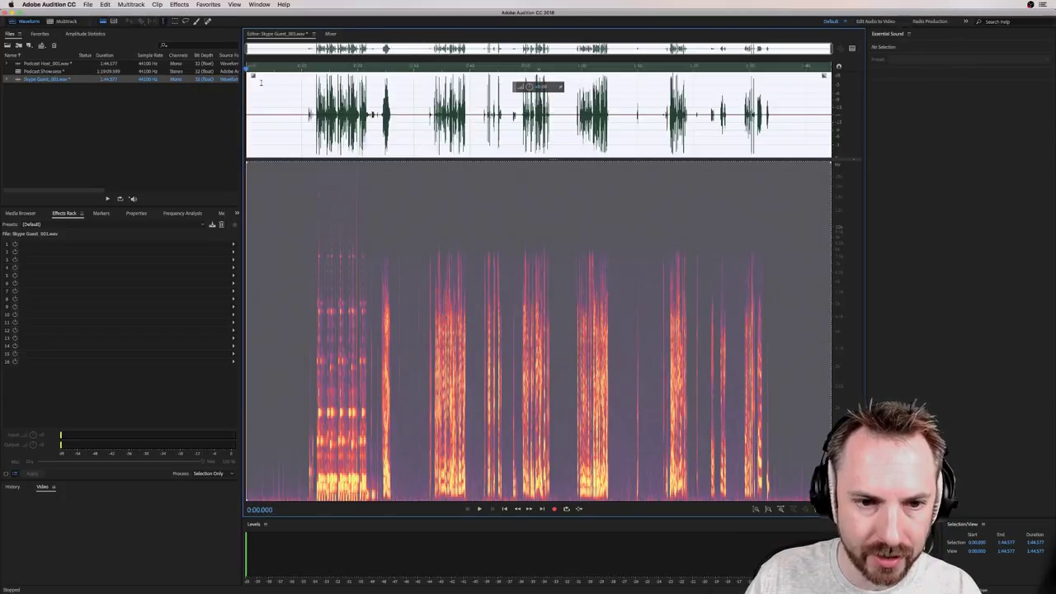
pyautogui.click(180, 5)
pyautogui.moveTo(220, 142)
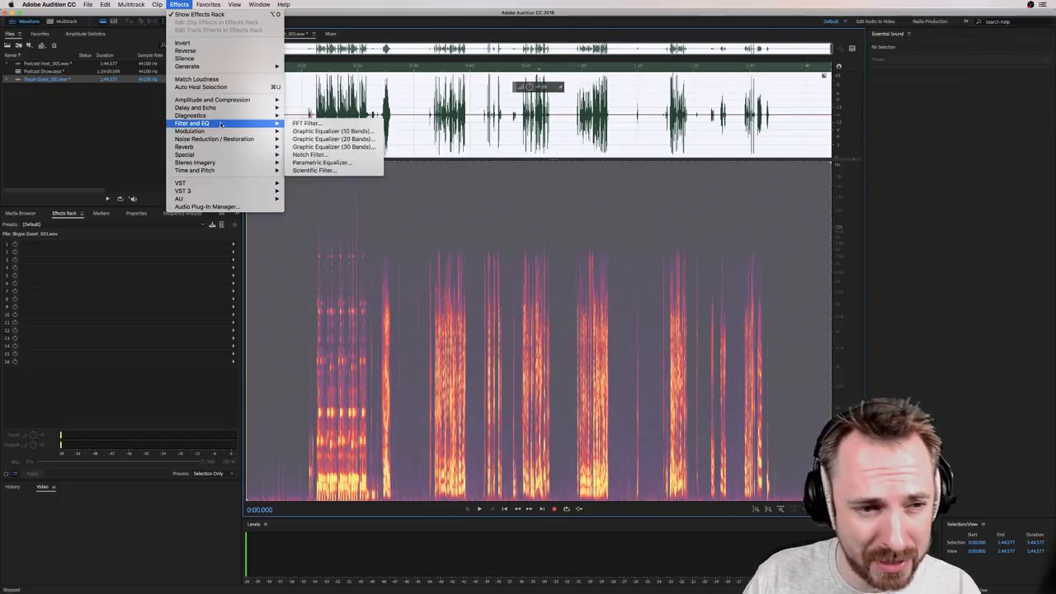
pyautogui.moveTo(233, 102)
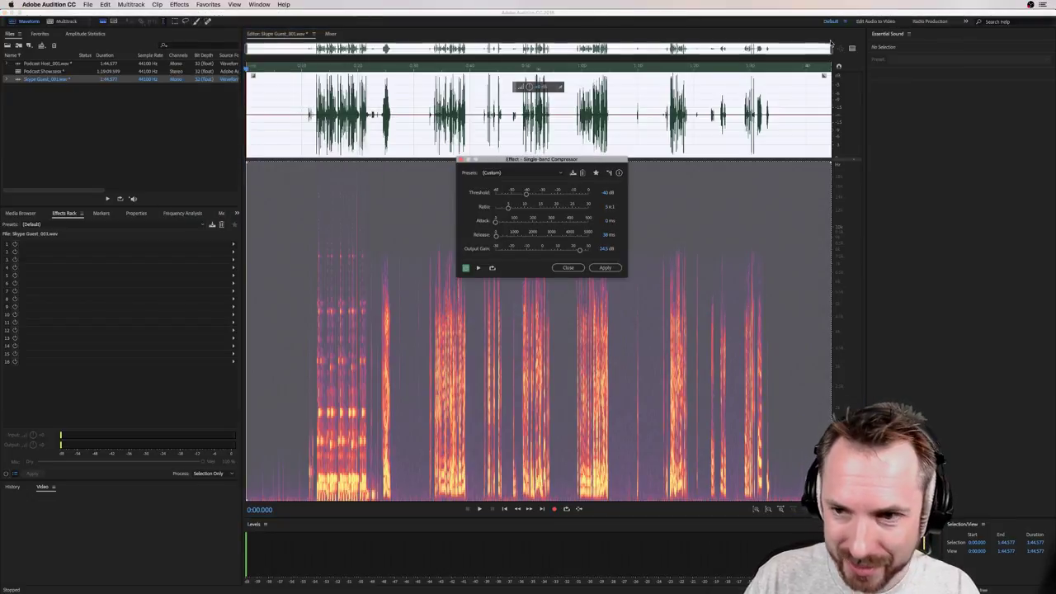
pyautogui.click(609, 173)
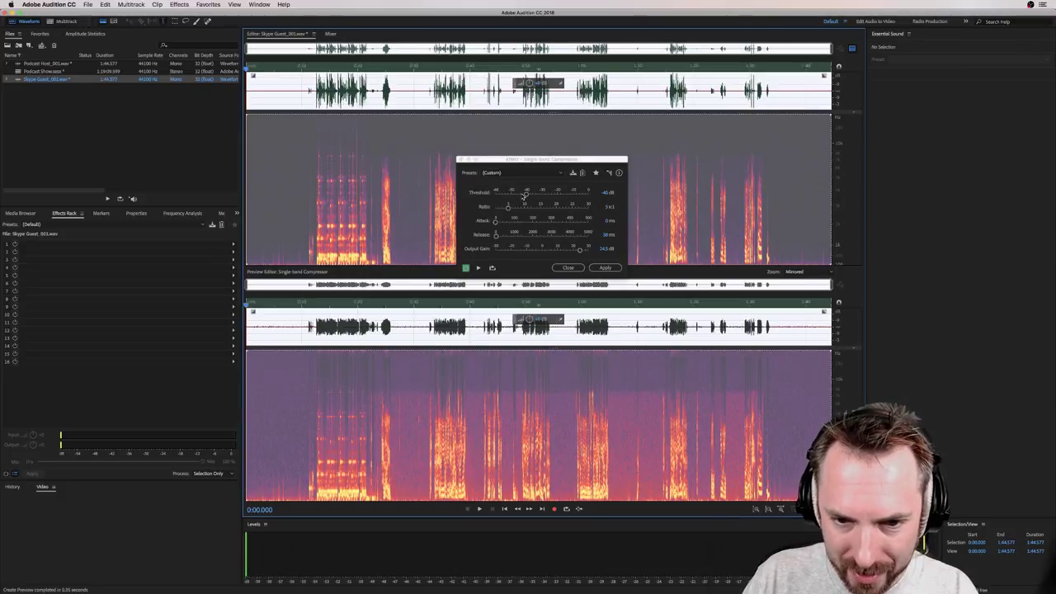
pyautogui.moveTo(524, 195); pyautogui.dragTo(522, 194)
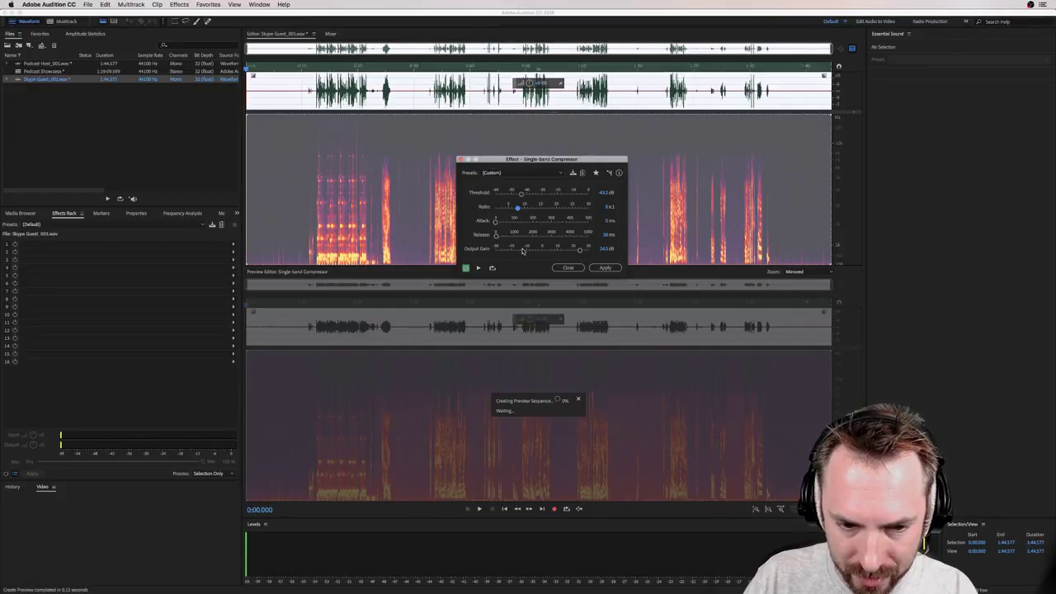
pyautogui.click(391, 305)
pyautogui.press('space')
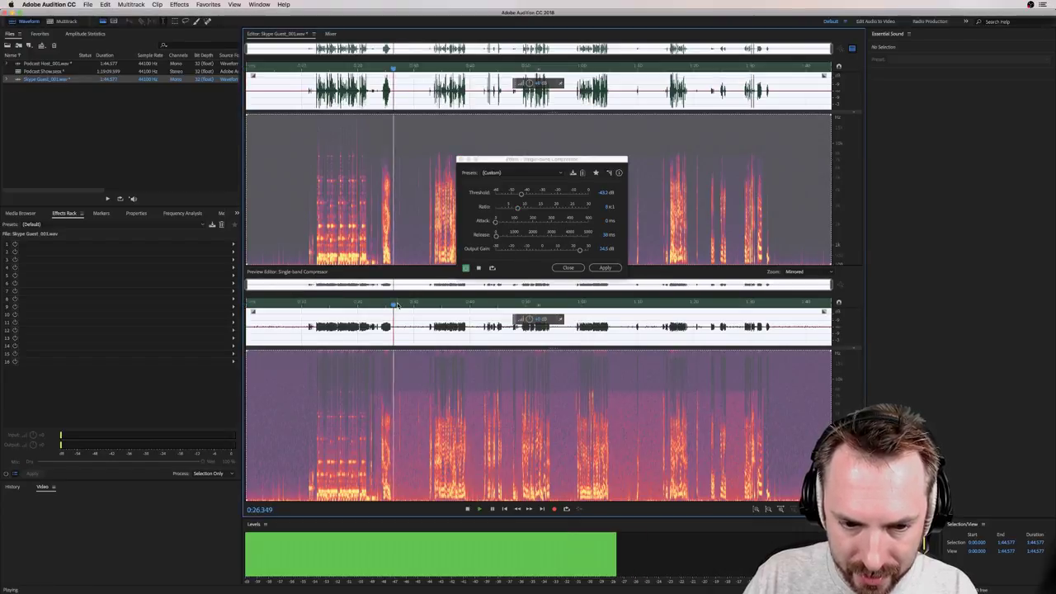
pyautogui.click(383, 305)
pyautogui.press('space')
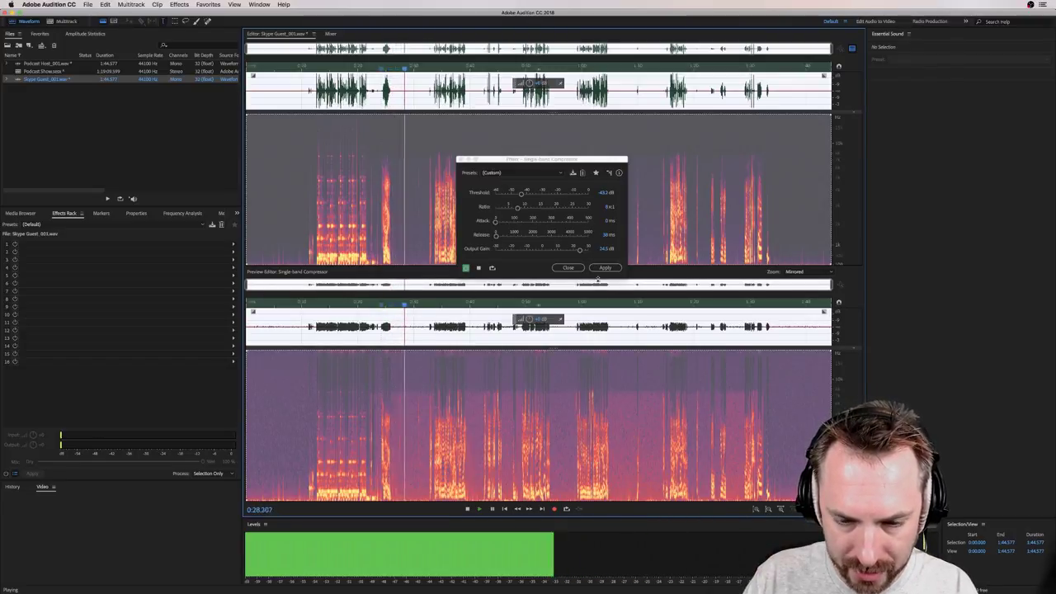
pyautogui.click(605, 268)
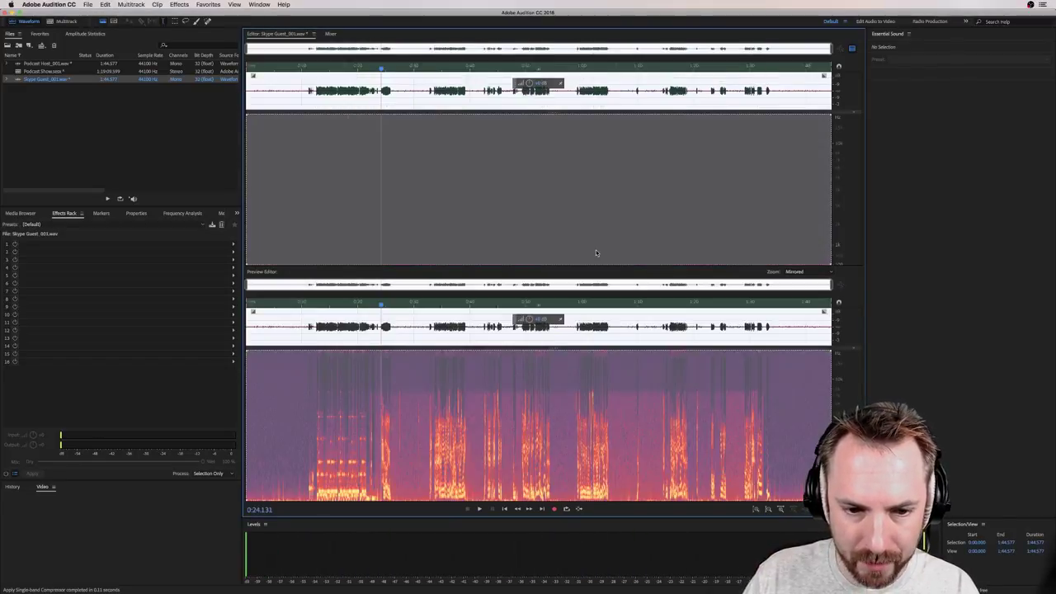
# - Capture a noise print from the quiet stretch near 0:27 of Skype Guest_001, then select the whole clip
pyautogui.click(853, 50)
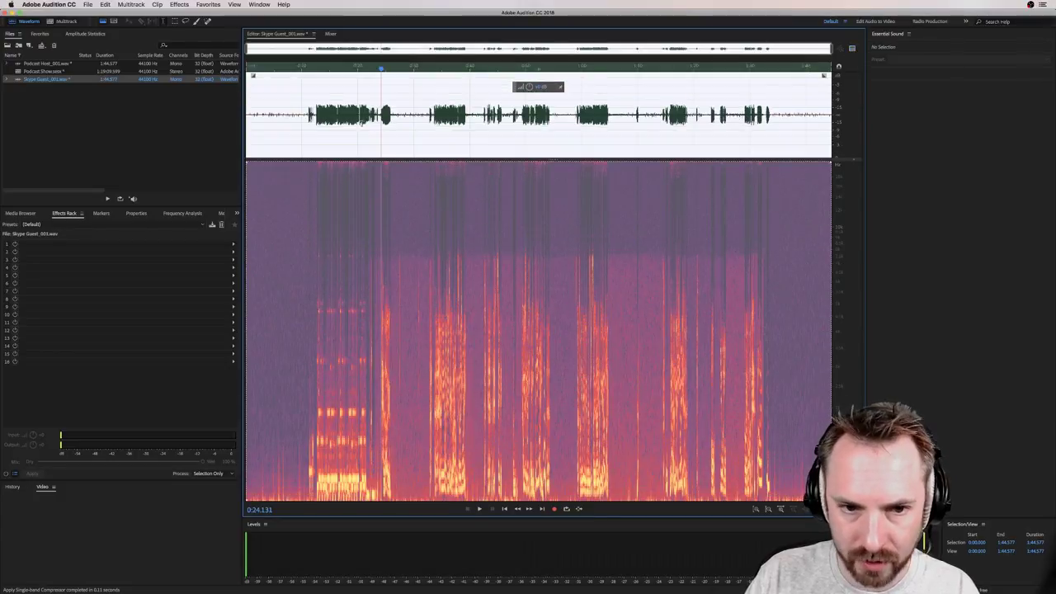
pyautogui.moveTo(399, 120); pyautogui.dragTo(425, 120)
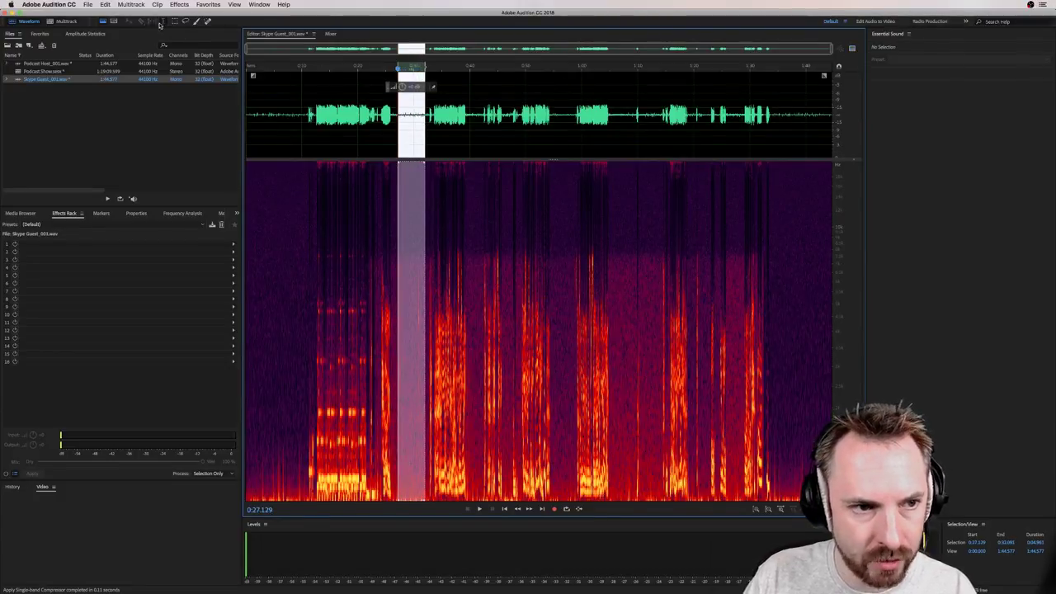
pyautogui.click(179, 4)
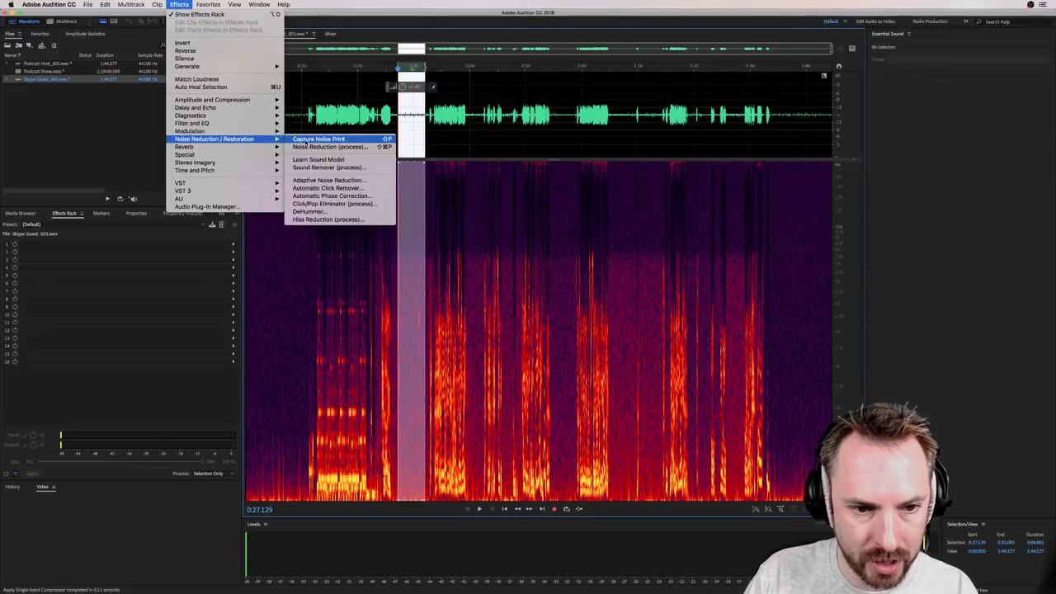
pyautogui.click(317, 138)
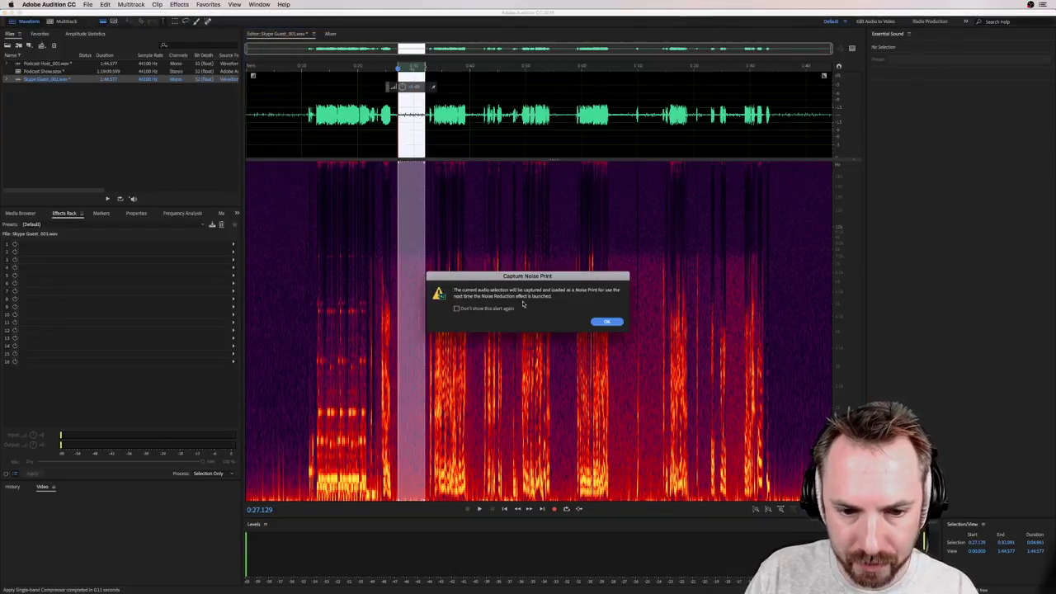
pyautogui.click(607, 323)
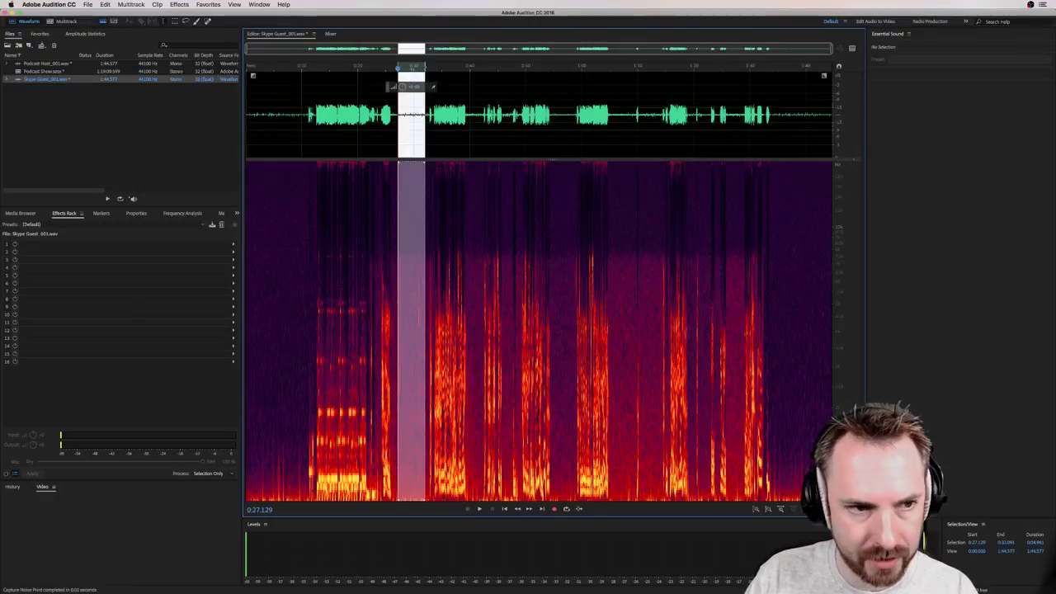
pyautogui.press('super+a')
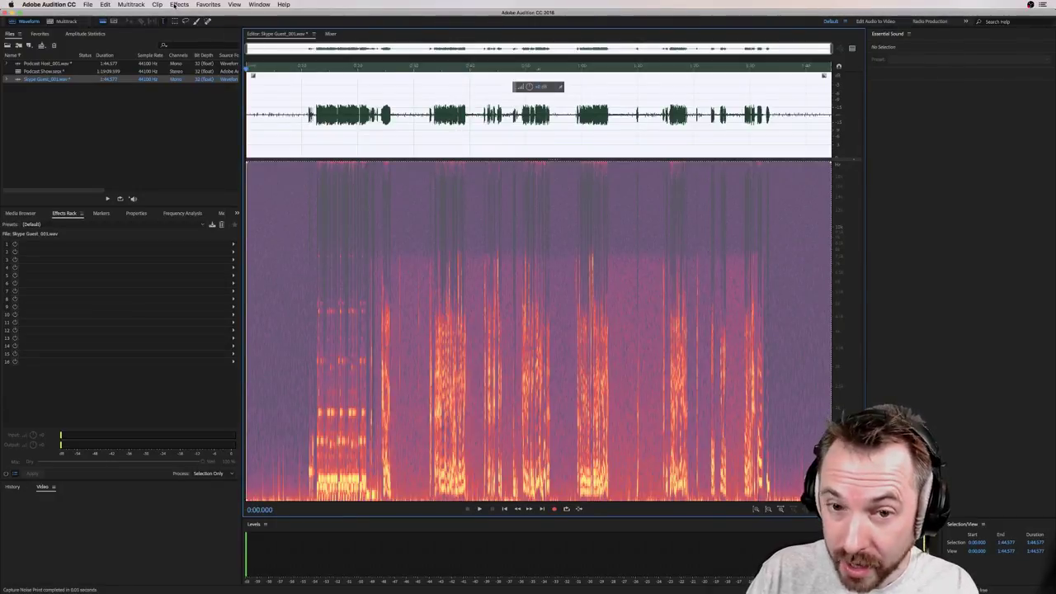
pyautogui.click(174, 5)
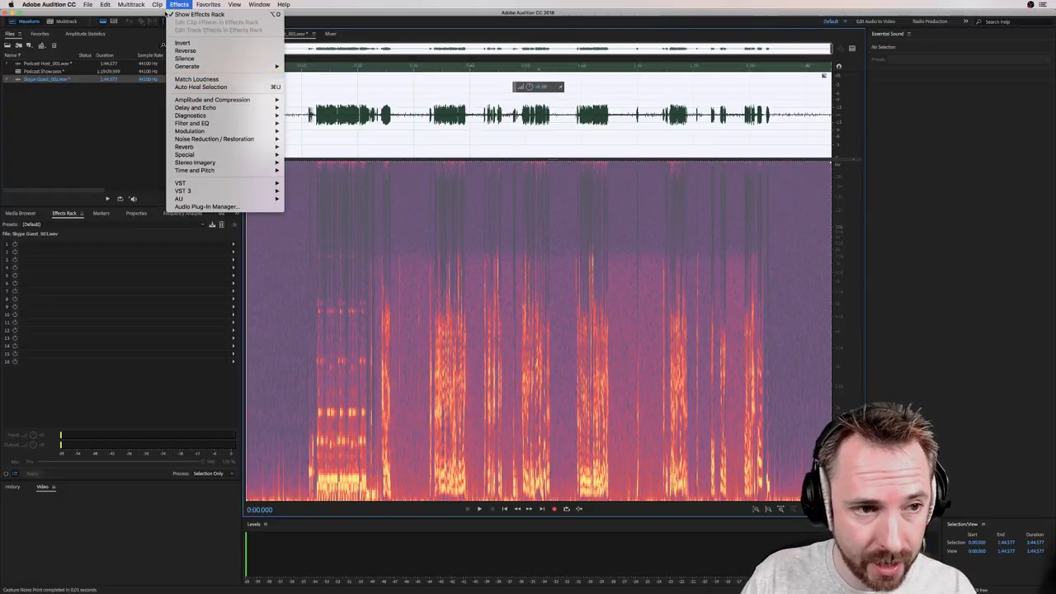
# - Open the Noise Reduction effect reset to its default preset, with the whole file selected
pyautogui.moveTo(214, 140)
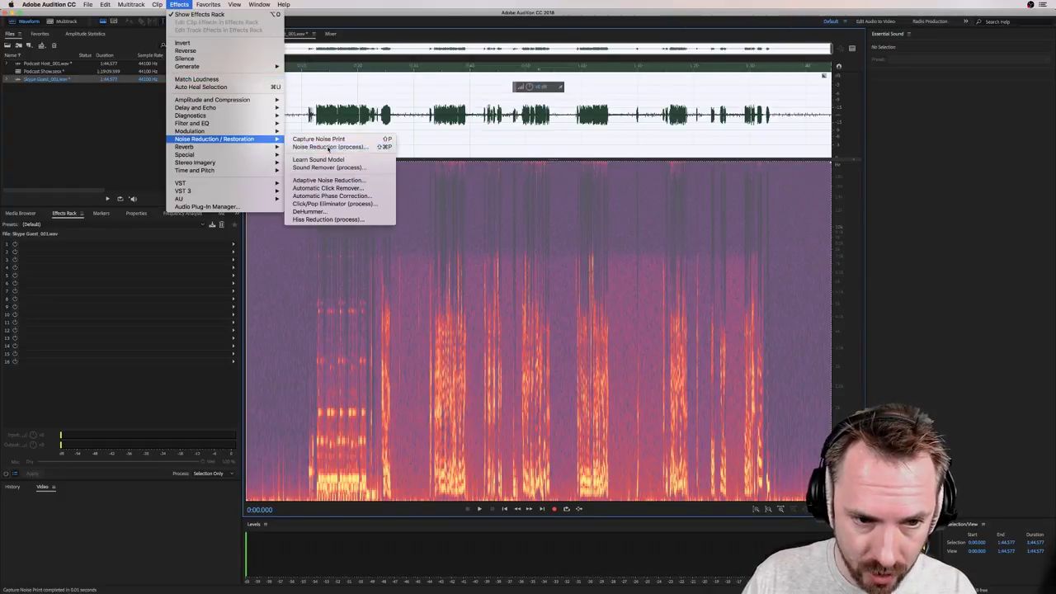
pyautogui.click(363, 147)
pyautogui.click(445, 174)
pyautogui.click(449, 182)
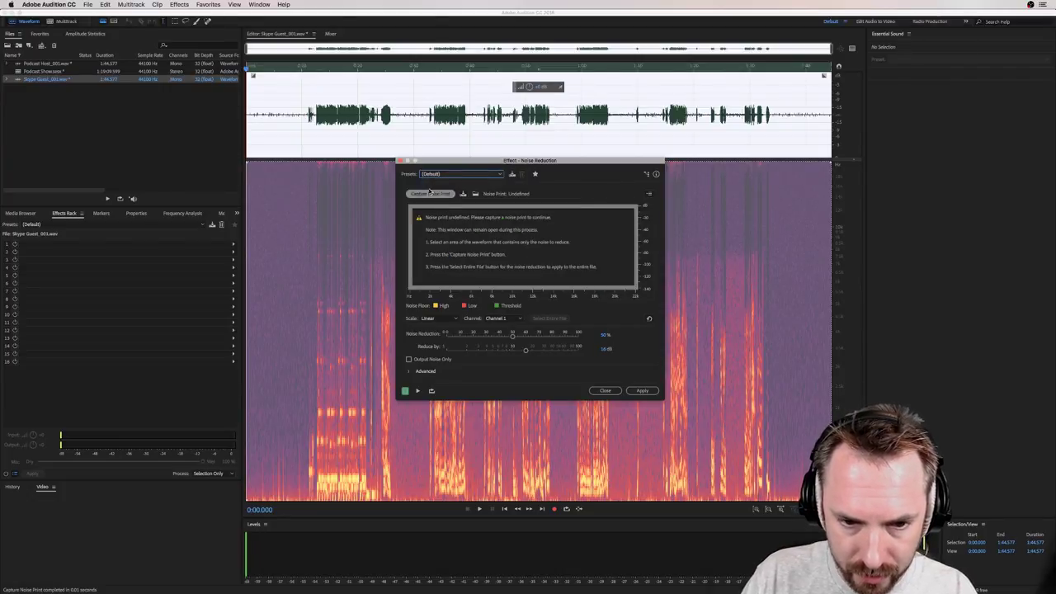
pyautogui.moveTo(399, 125); pyautogui.dragTo(423, 168)
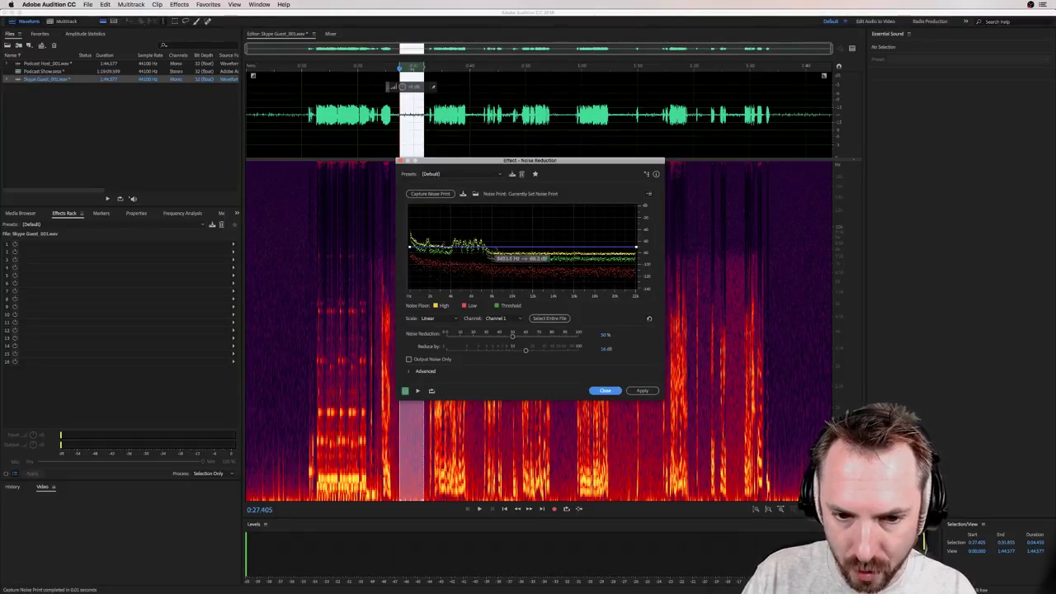
pyautogui.doubleClick(360, 92)
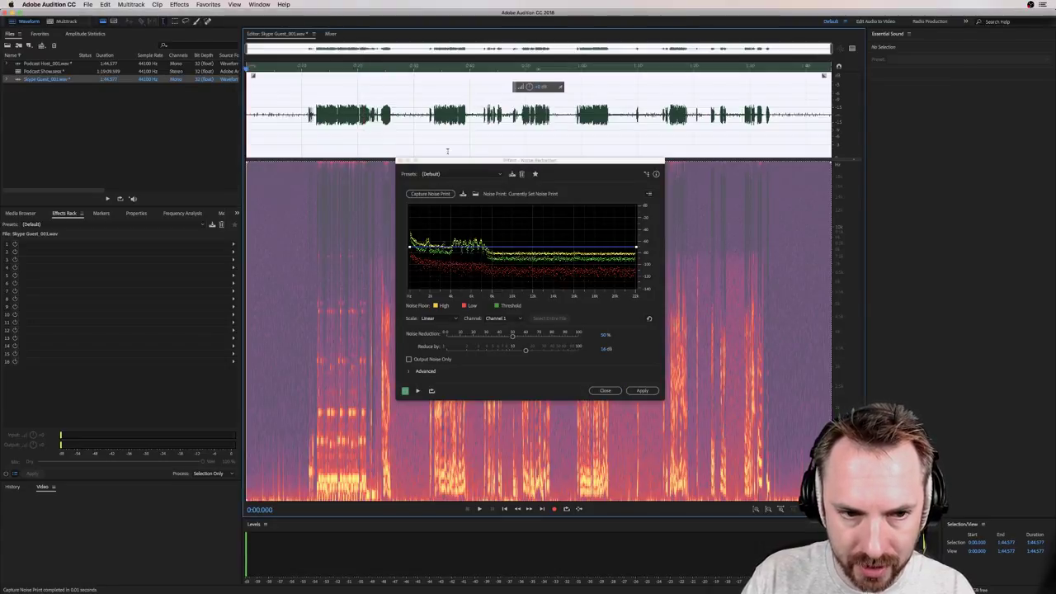
# - While previewing, raise Reduce by to about 32 dB and Noise Reduction to 73%
pyautogui.press('space')
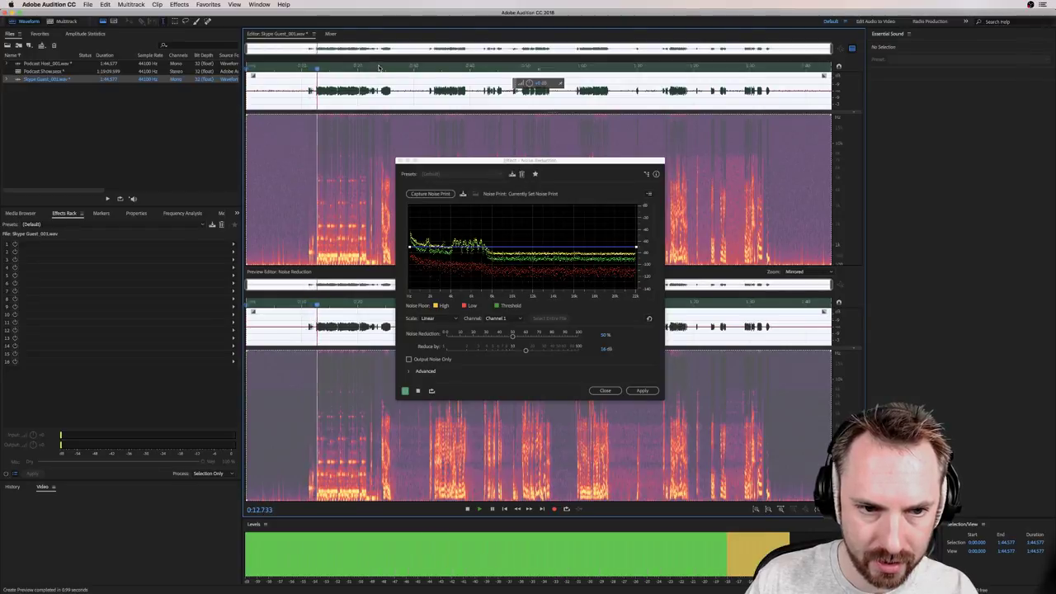
pyautogui.click(379, 68)
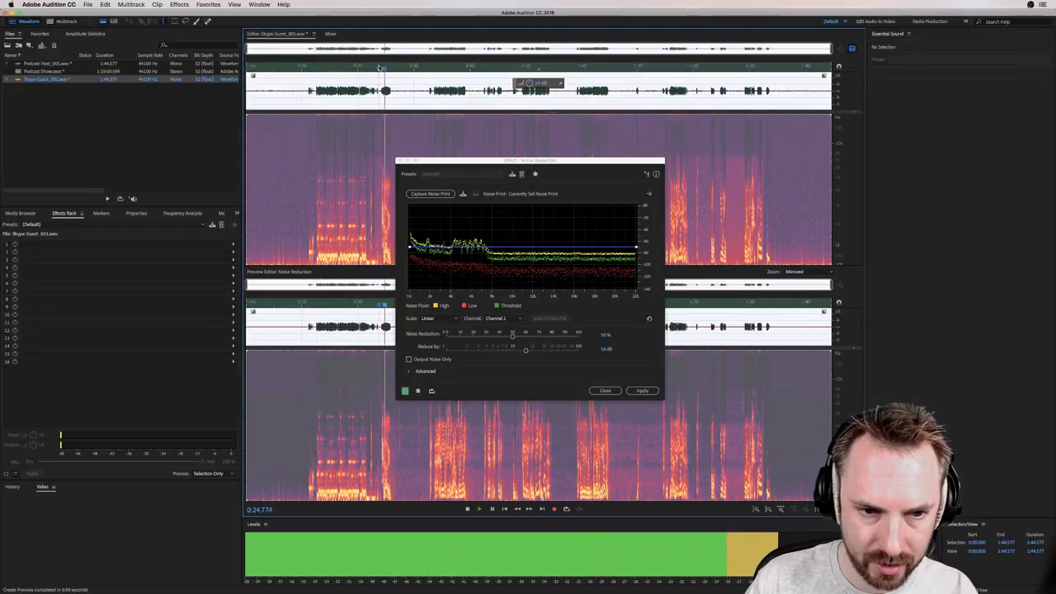
pyautogui.press('space')
pyautogui.press('space')
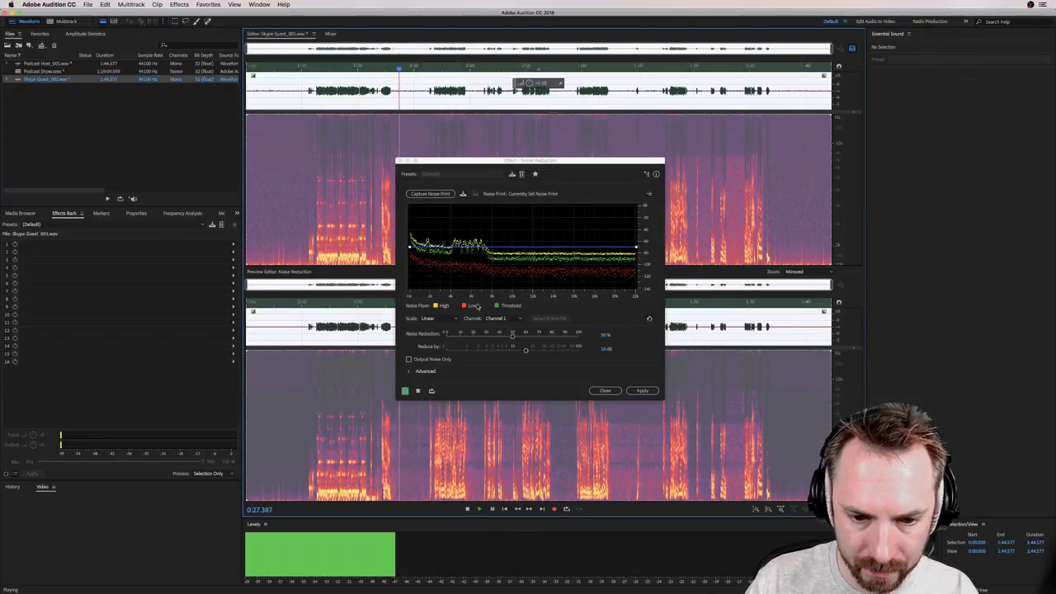
pyautogui.press('space')
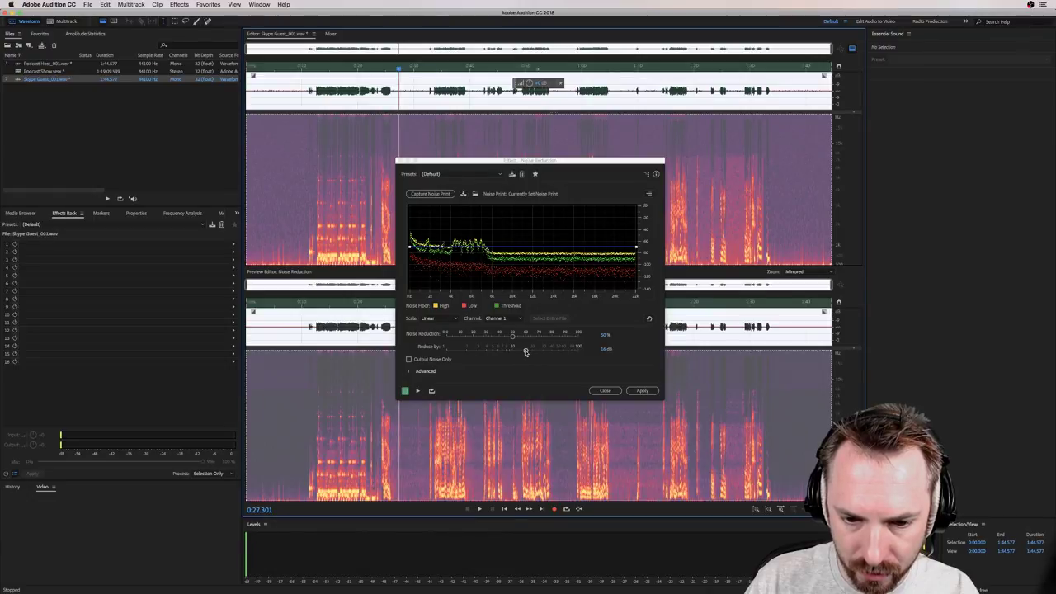
pyautogui.moveTo(527, 352); pyautogui.dragTo(540, 355)
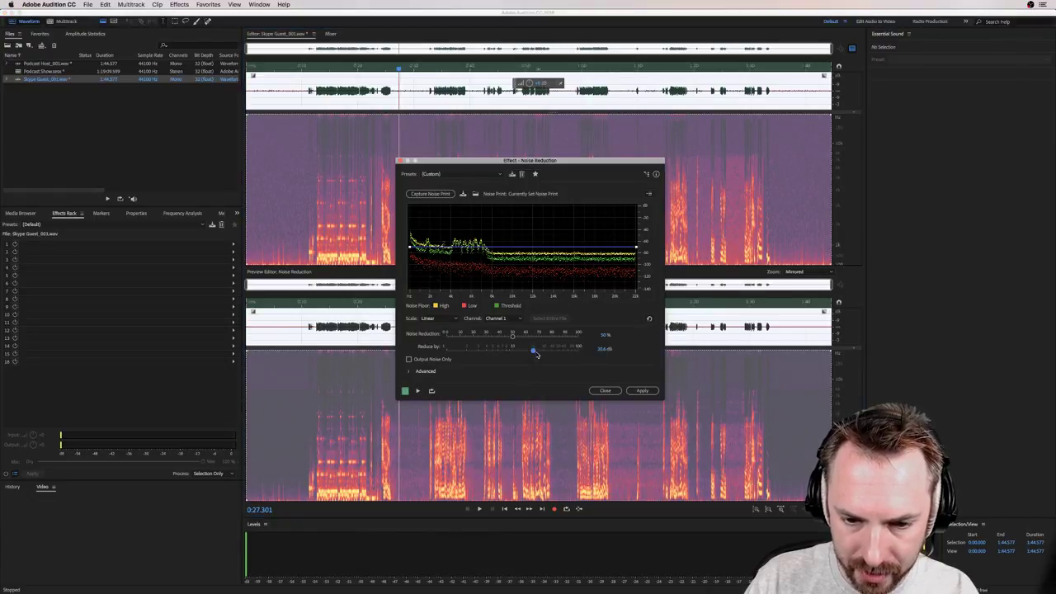
pyautogui.press('space')
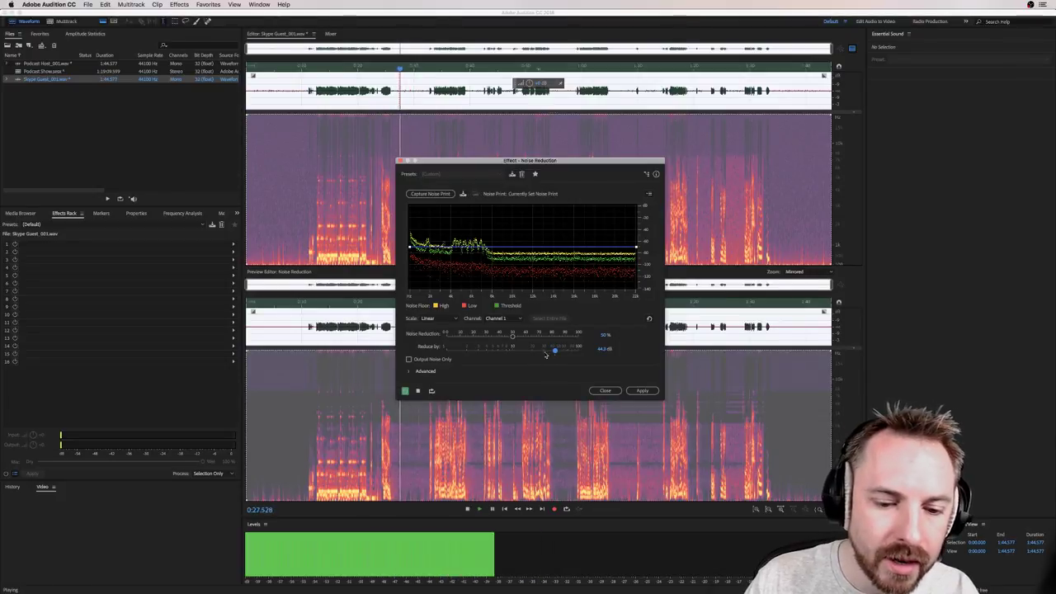
pyautogui.click(417, 390)
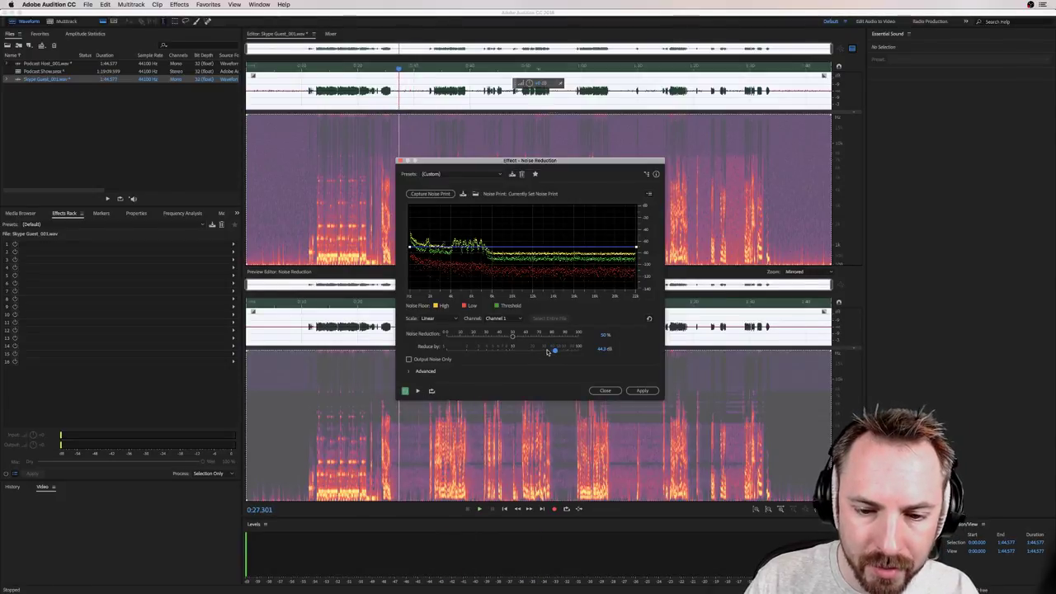
pyautogui.click(545, 352)
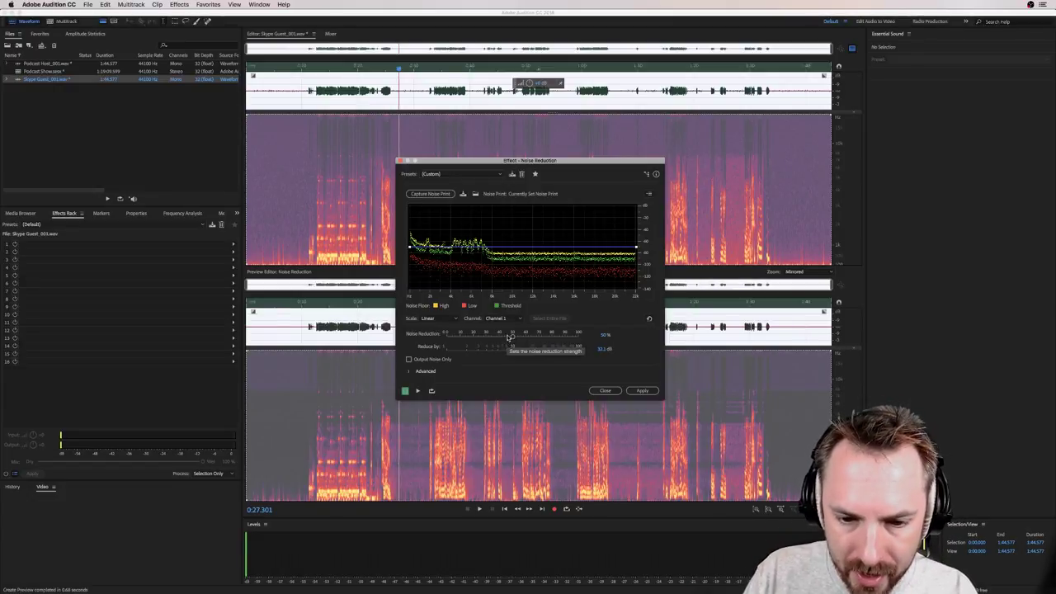
pyautogui.moveTo(512, 338); pyautogui.dragTo(549, 337)
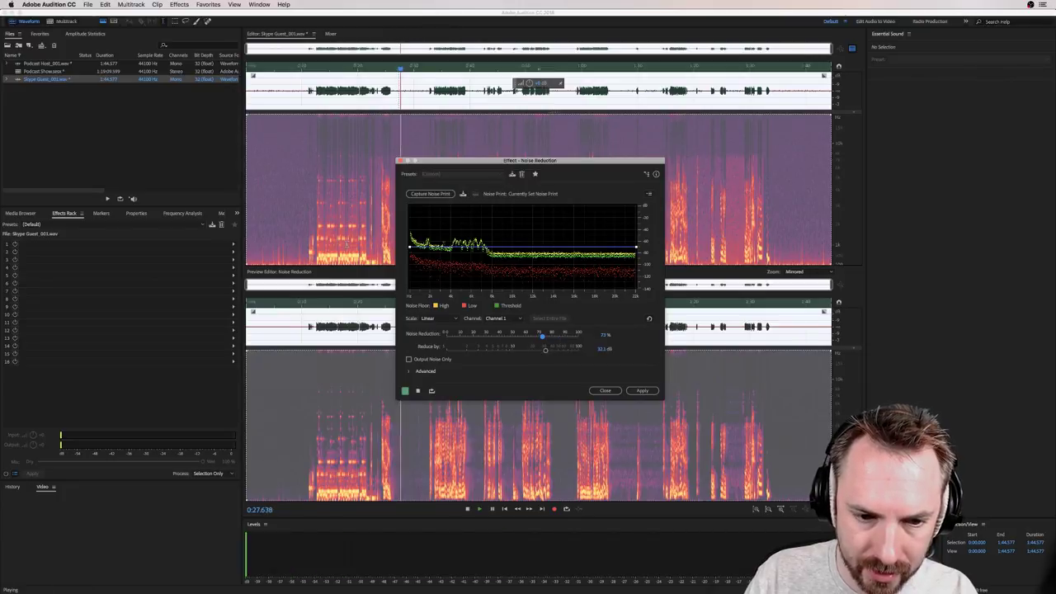
# - Add and reshape control points on the noise-reduction threshold curve near 7 kHz
pyautogui.press('space')
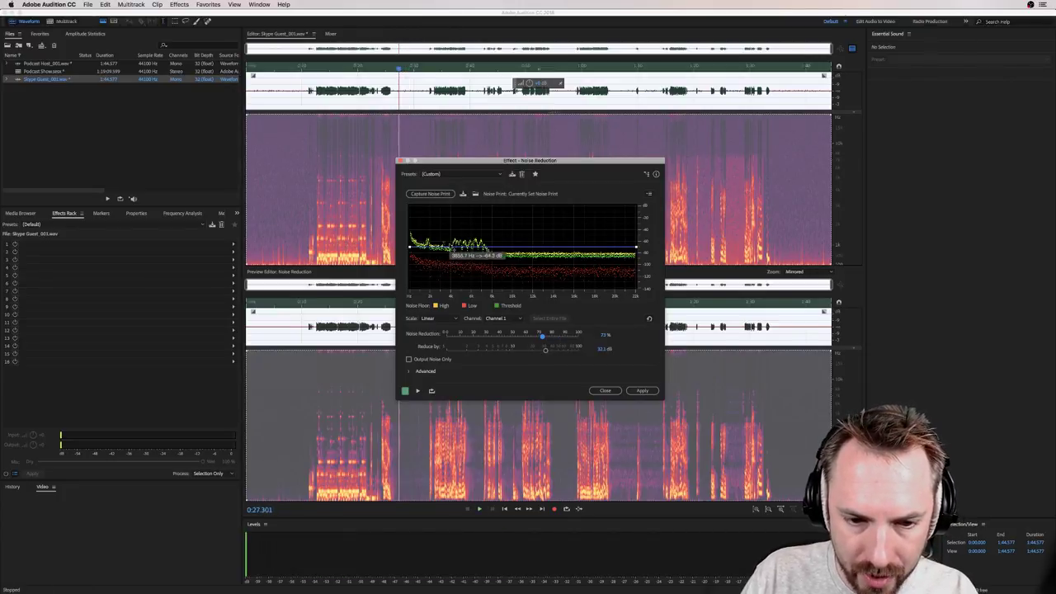
pyautogui.moveTo(491, 247); pyautogui.dragTo(454, 267)
pyautogui.moveTo(485, 229); pyautogui.dragTo(486, 274)
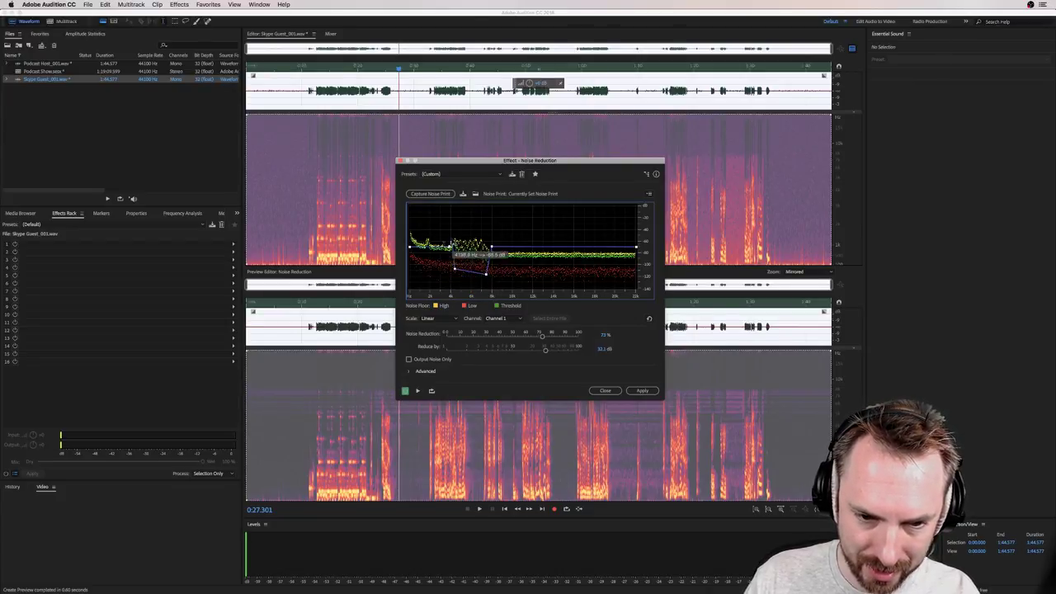
pyautogui.moveTo(452, 240)
pyautogui.mouseDown()
pyautogui.moveTo(469, 273)
pyautogui.moveTo(458, 228)
pyautogui.mouseUp()
pyautogui.moveTo(489, 278); pyautogui.dragTo(428, 229)
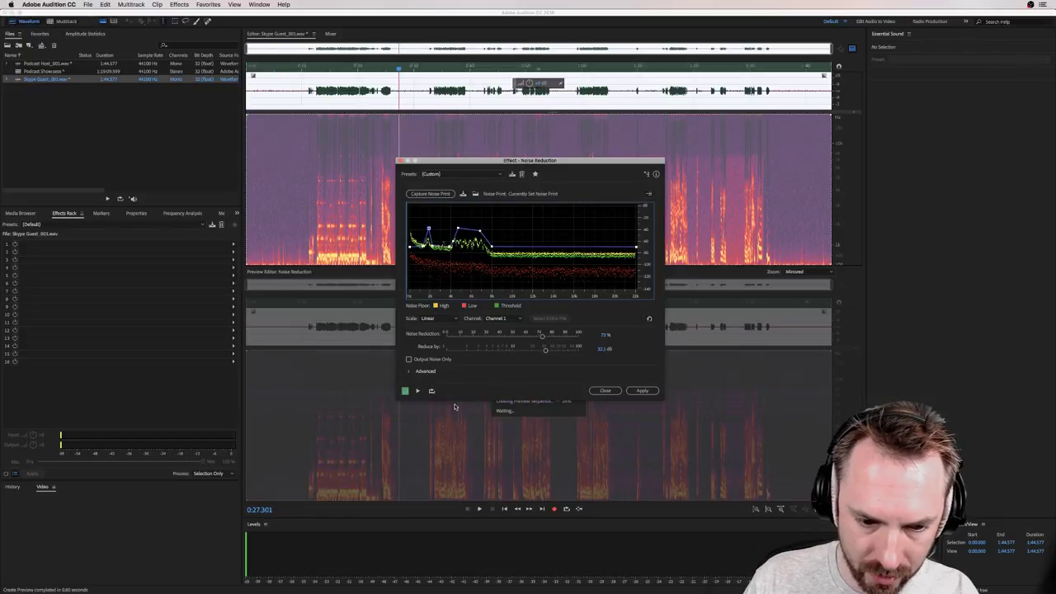
# - Preview Noise Reduction at about 76% from 0:31, then close the effect unapplied
pyautogui.press('space')
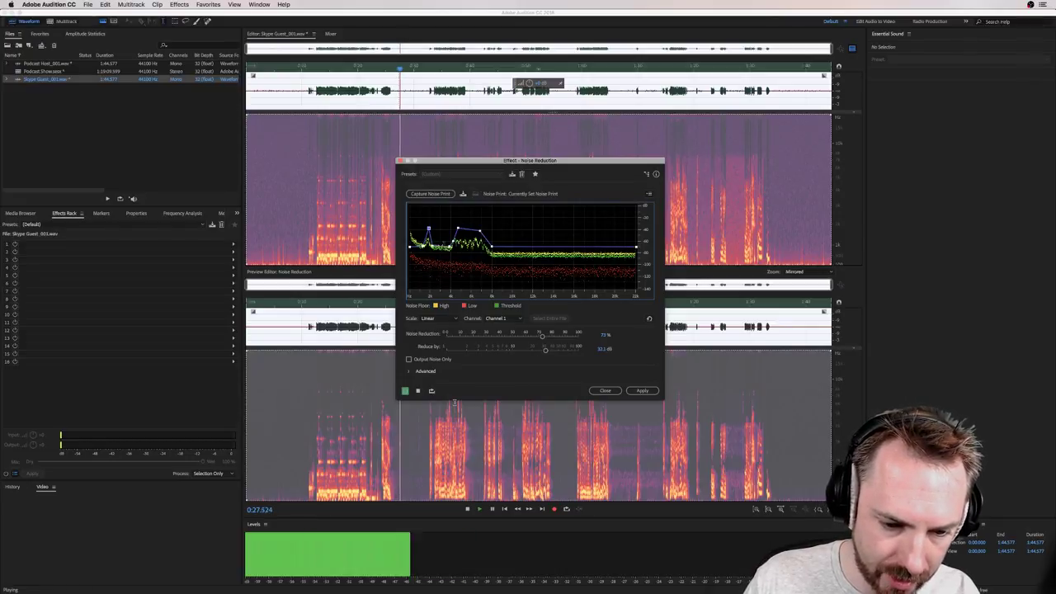
pyautogui.moveTo(543, 337); pyautogui.dragTo(546, 337)
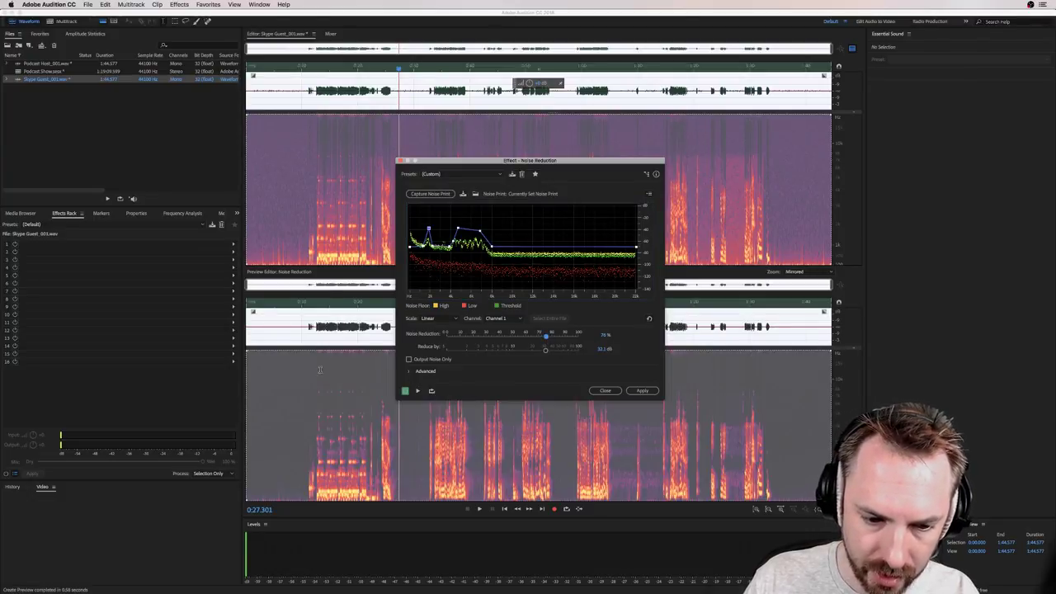
pyautogui.moveTo(460, 164); pyautogui.dragTo(723, 149)
pyautogui.click(419, 123)
pyautogui.press('space')
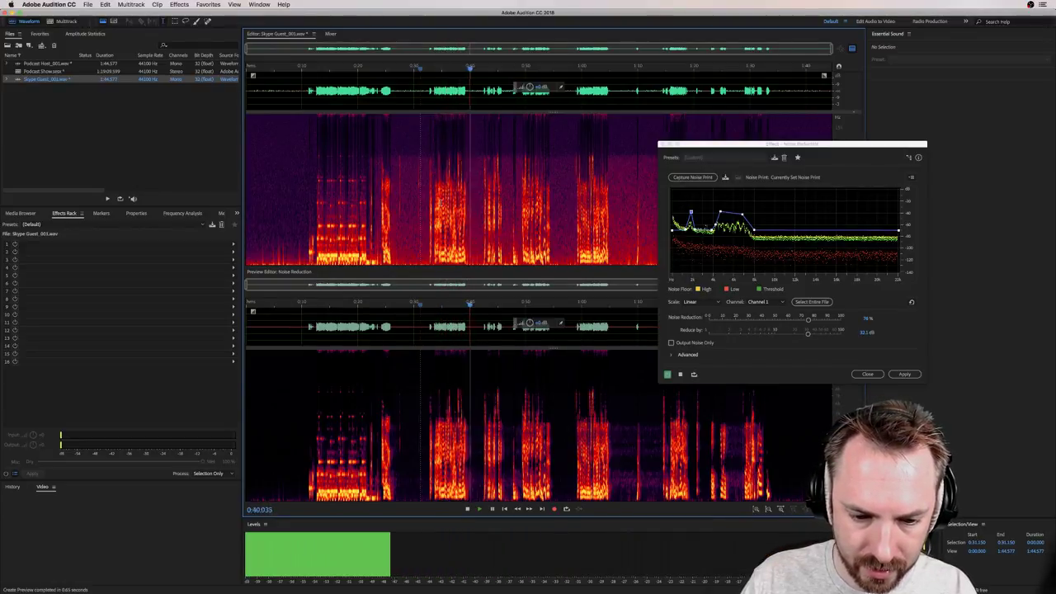
pyautogui.press('space')
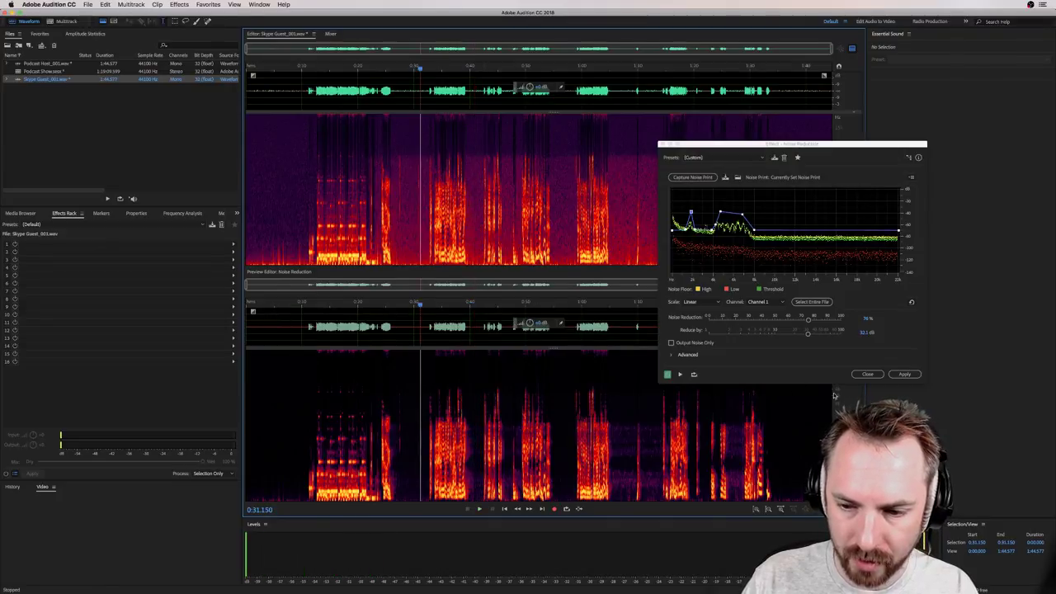
pyautogui.click(869, 374)
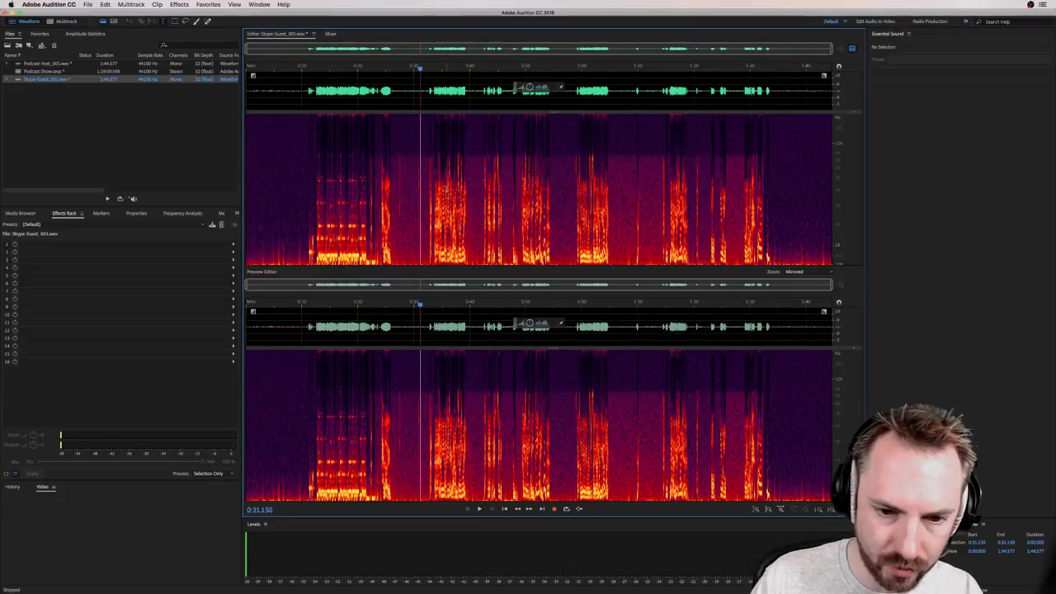
# - Listen to the guest audio again and open Sound Remover on the whole clip
pyautogui.press('super+a')
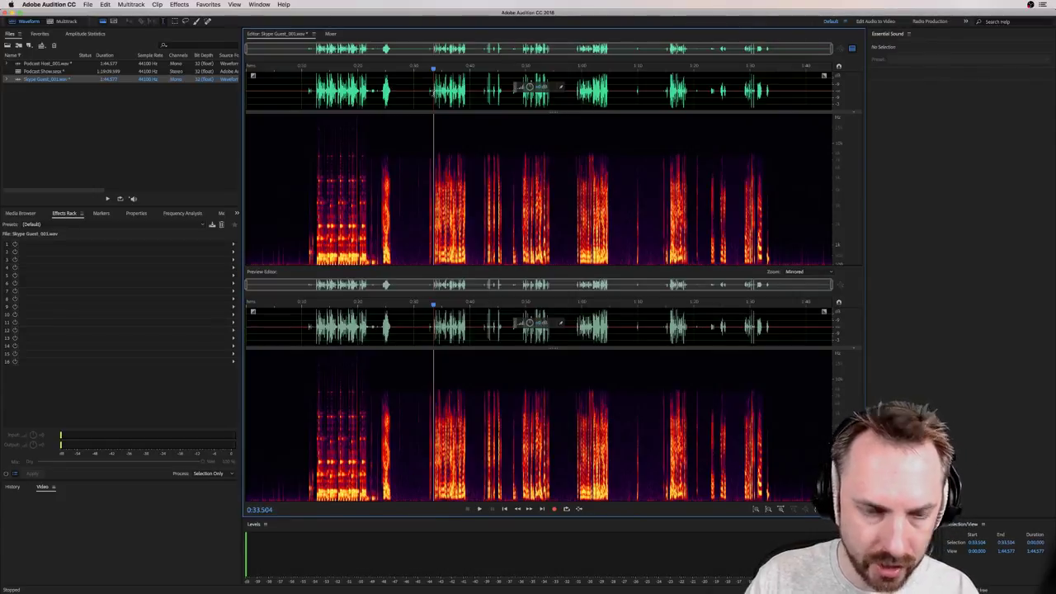
pyautogui.press('space')
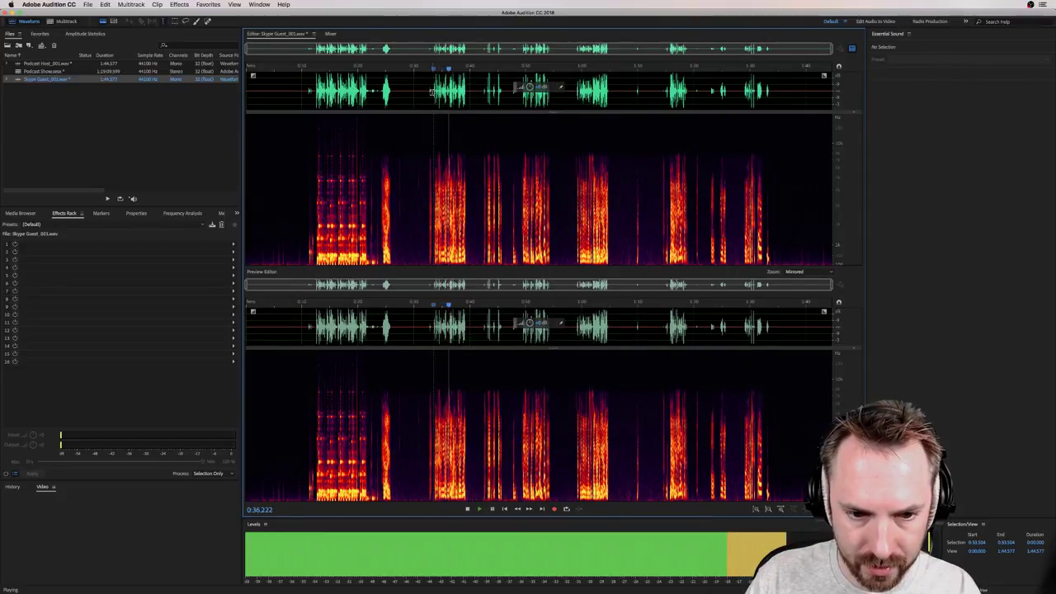
pyautogui.press('space')
pyautogui.hotkey('ctrl', 'a')
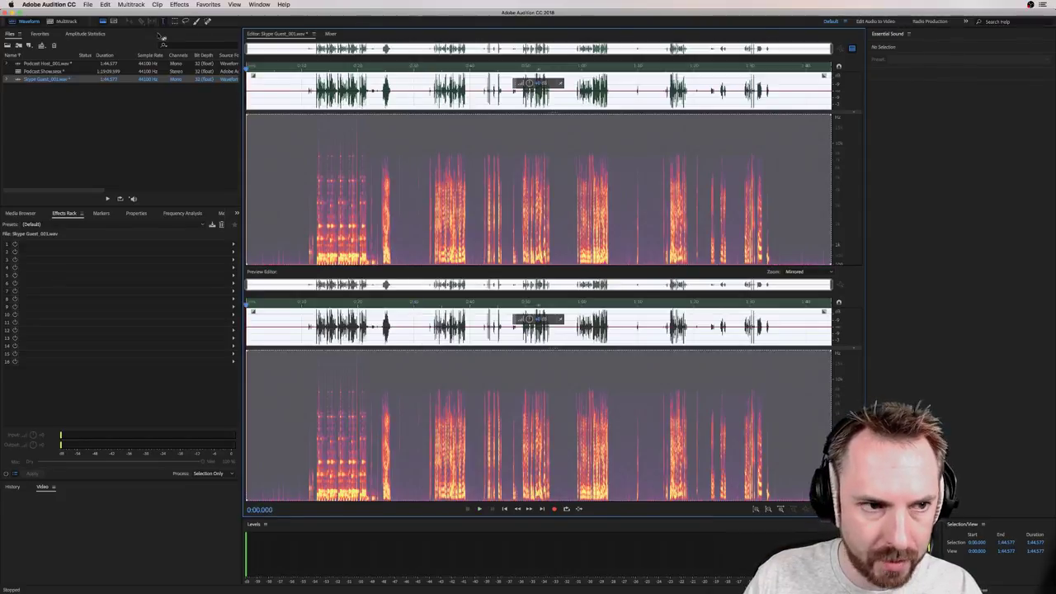
pyautogui.click(175, 4)
pyautogui.moveTo(248, 139)
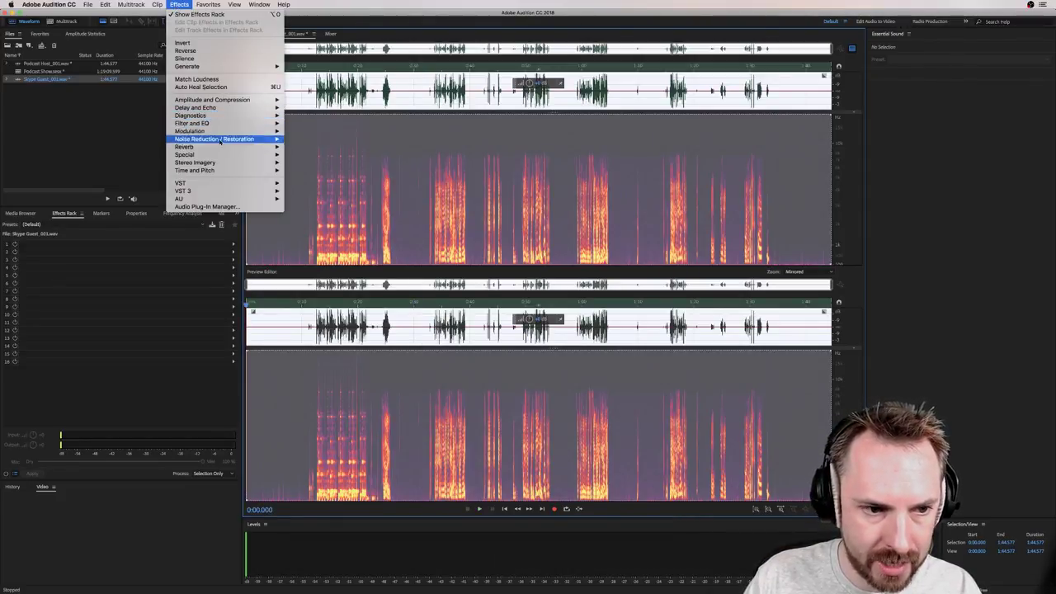
pyautogui.click(328, 166)
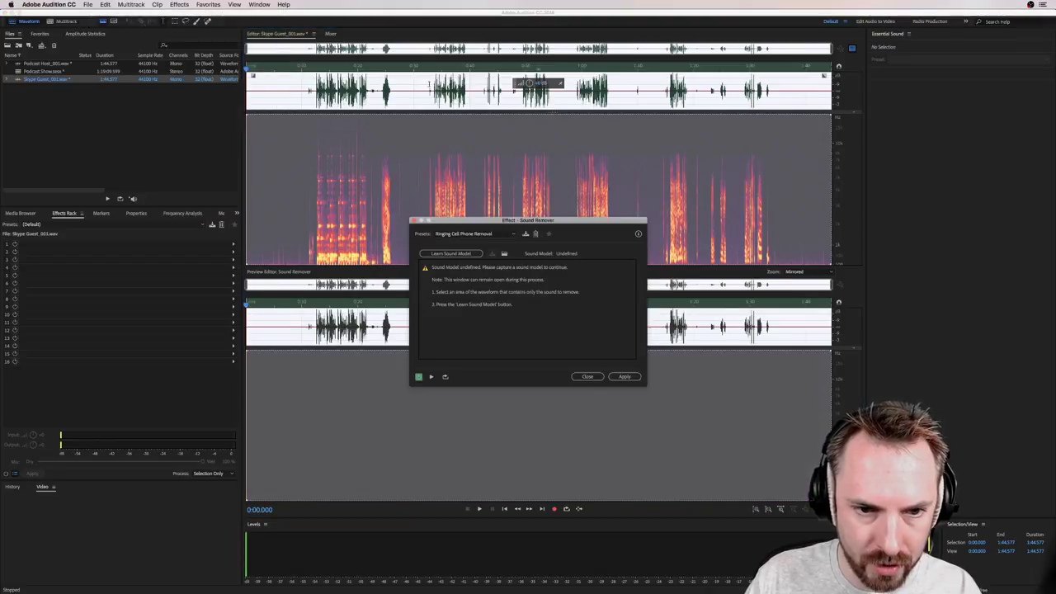
# - Learn a sound model from the noise near 0:27.6 and choose the High Noise Complexity preset
pyautogui.moveTo(401, 99); pyautogui.dragTo(425, 99)
pyautogui.click(461, 254)
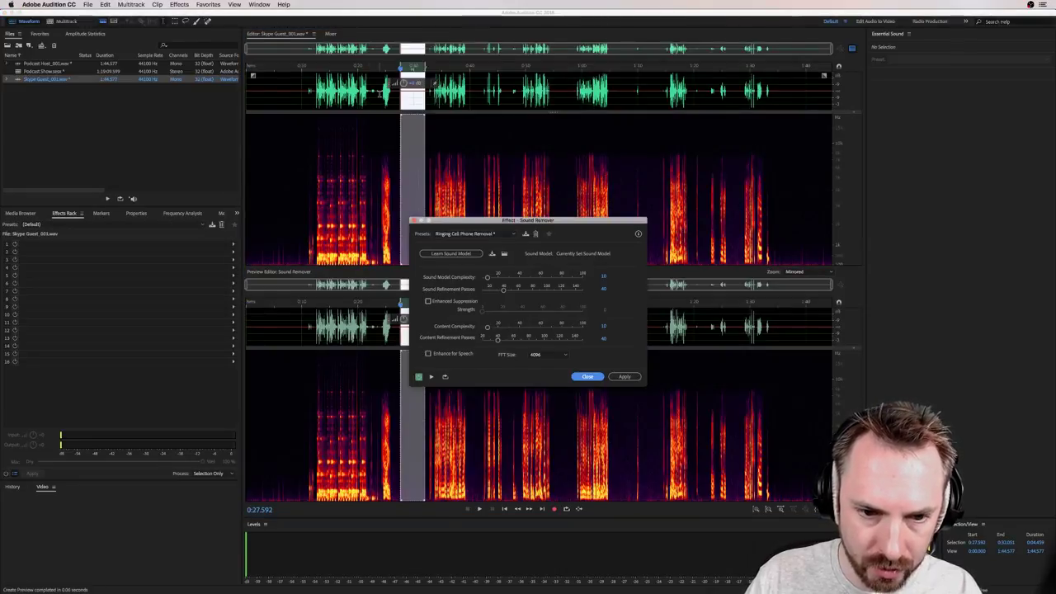
pyautogui.doubleClick(381, 93)
pyautogui.click(466, 234)
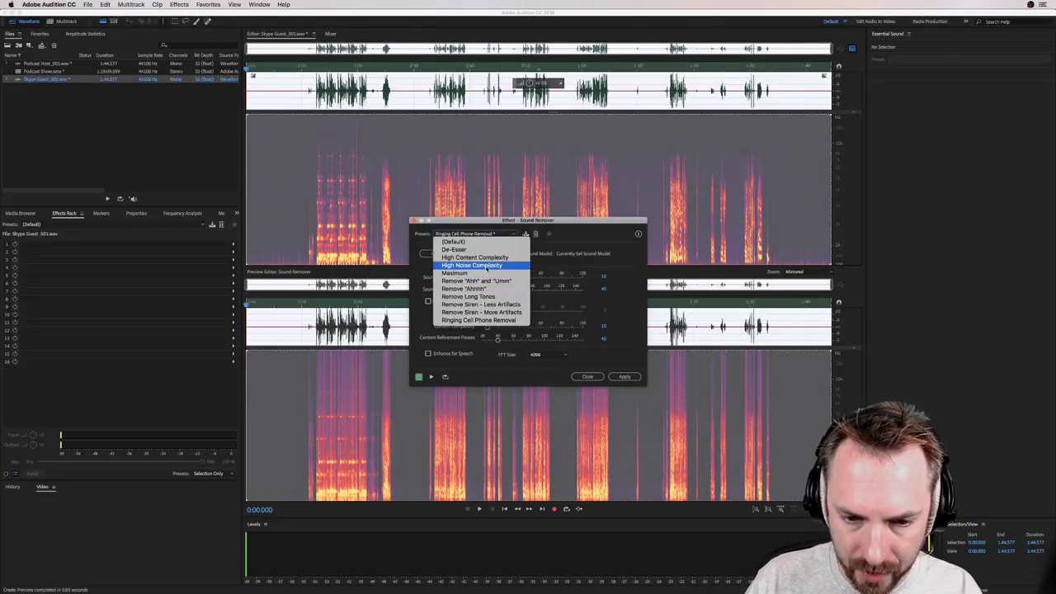
pyautogui.click(487, 266)
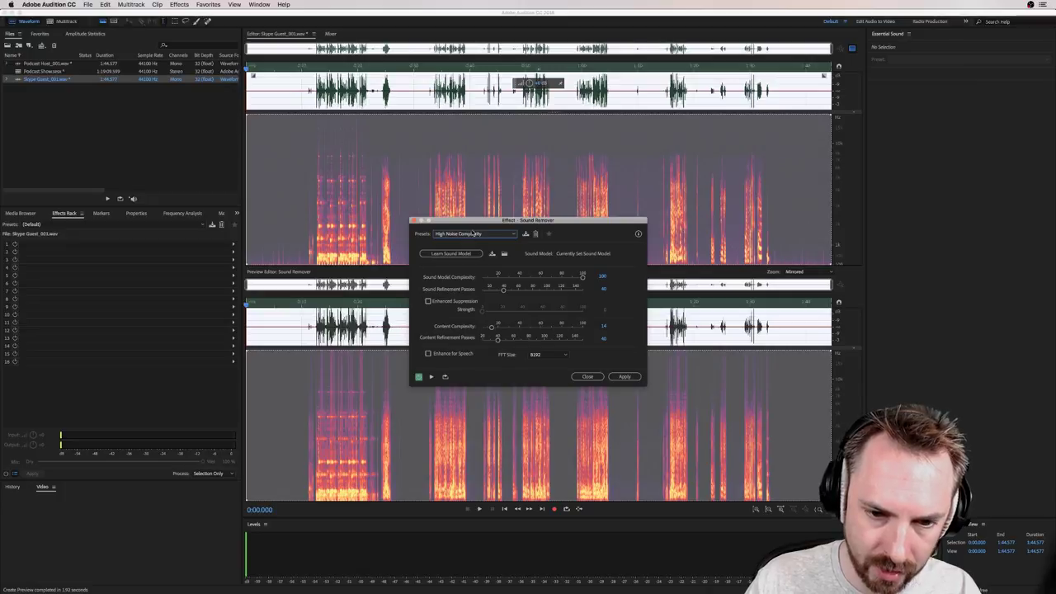
# - Preview Sound Remover from 0:28 and 0:33 with Enhance for Speech on, then apply it
pyautogui.moveTo(472, 224); pyautogui.dragTo(604, 207)
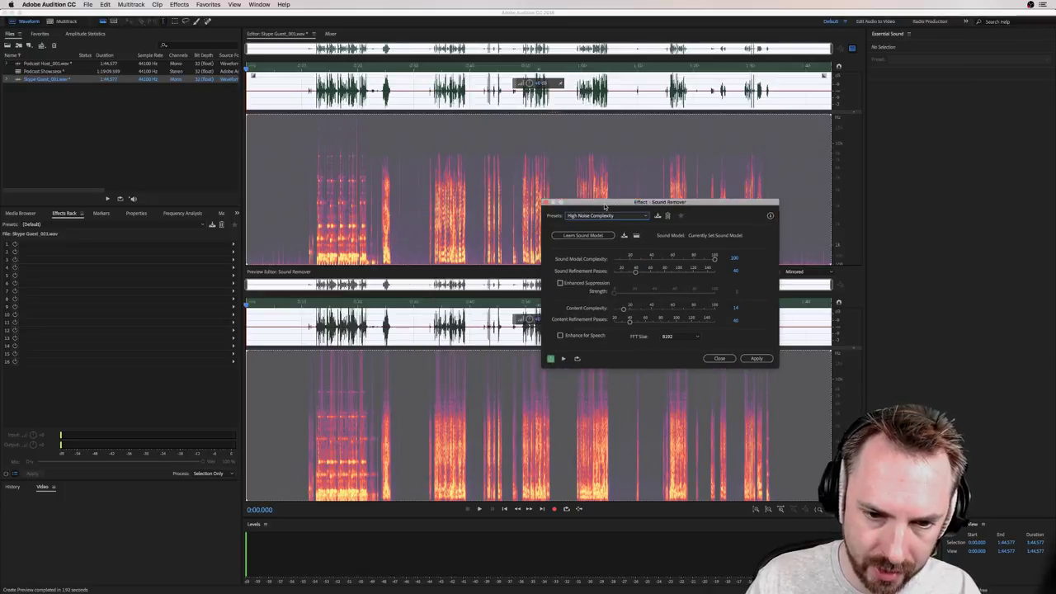
pyautogui.click(403, 209)
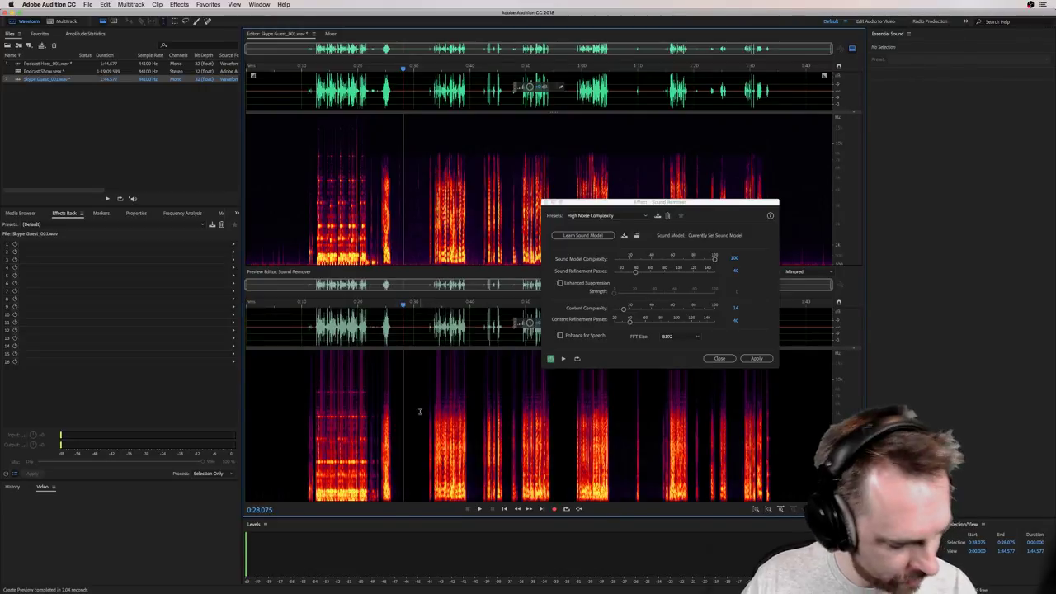
pyautogui.press('space')
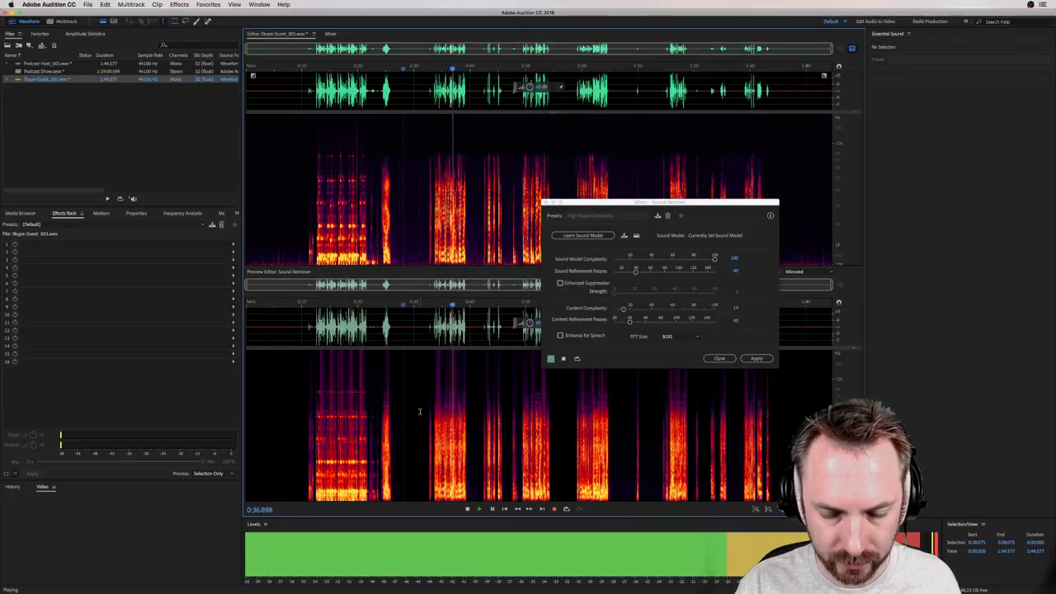
pyautogui.press('space')
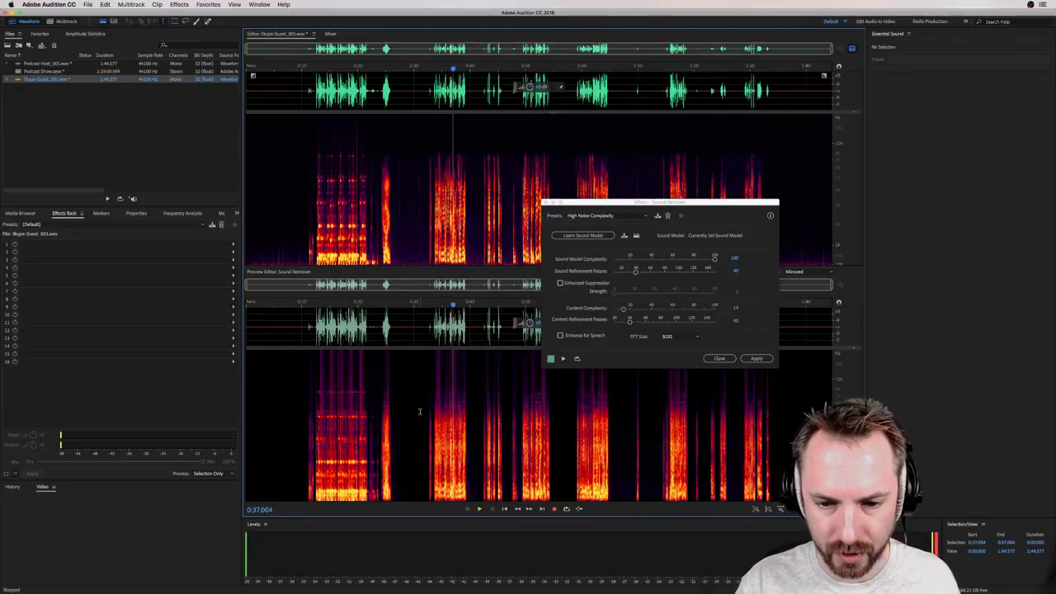
pyautogui.click(560, 336)
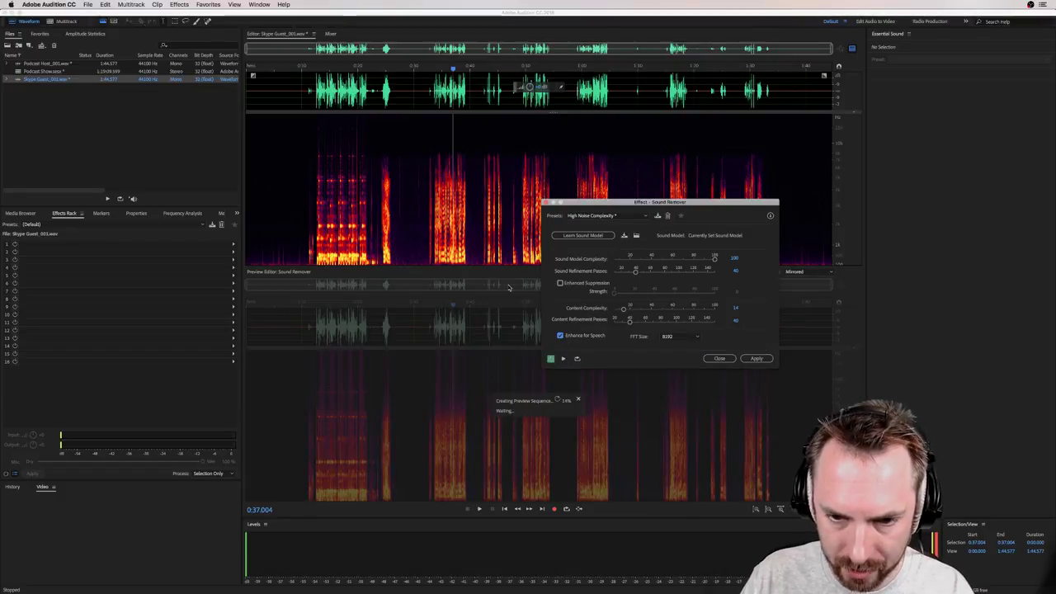
pyautogui.click(431, 68)
pyautogui.press('space')
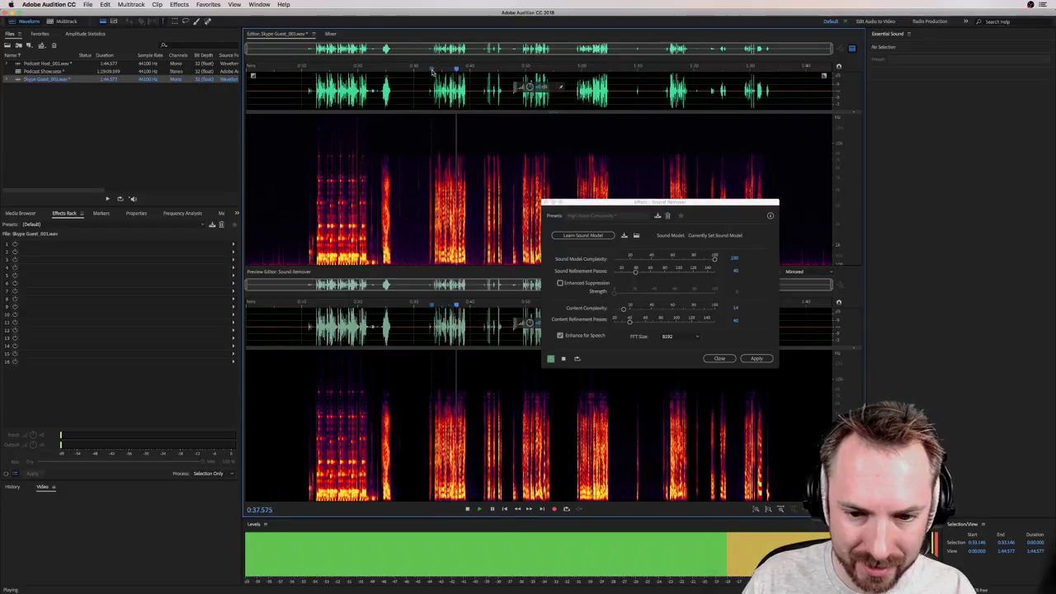
pyautogui.press('space')
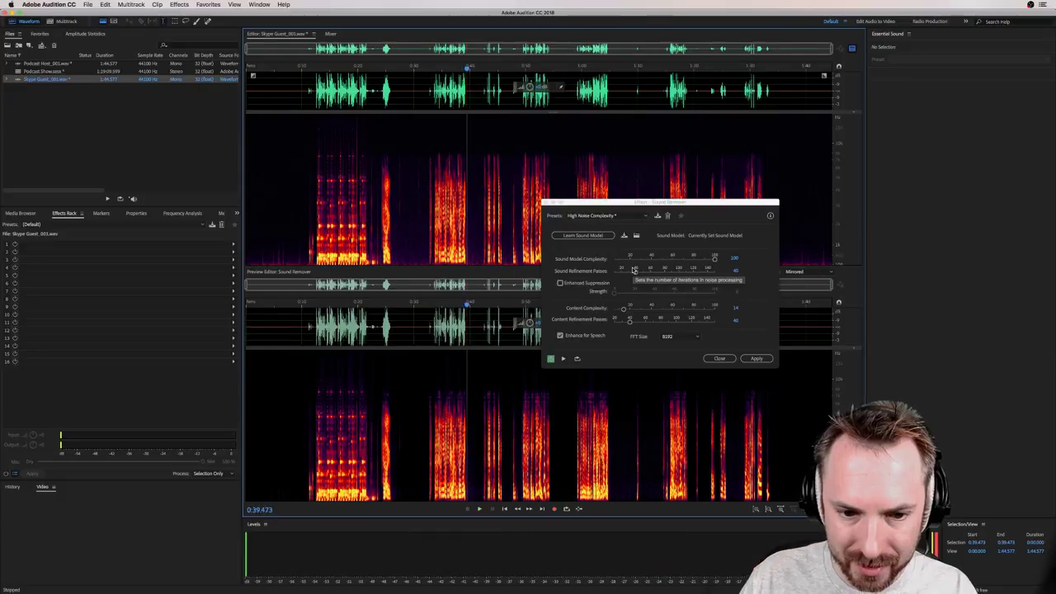
pyautogui.click(757, 360)
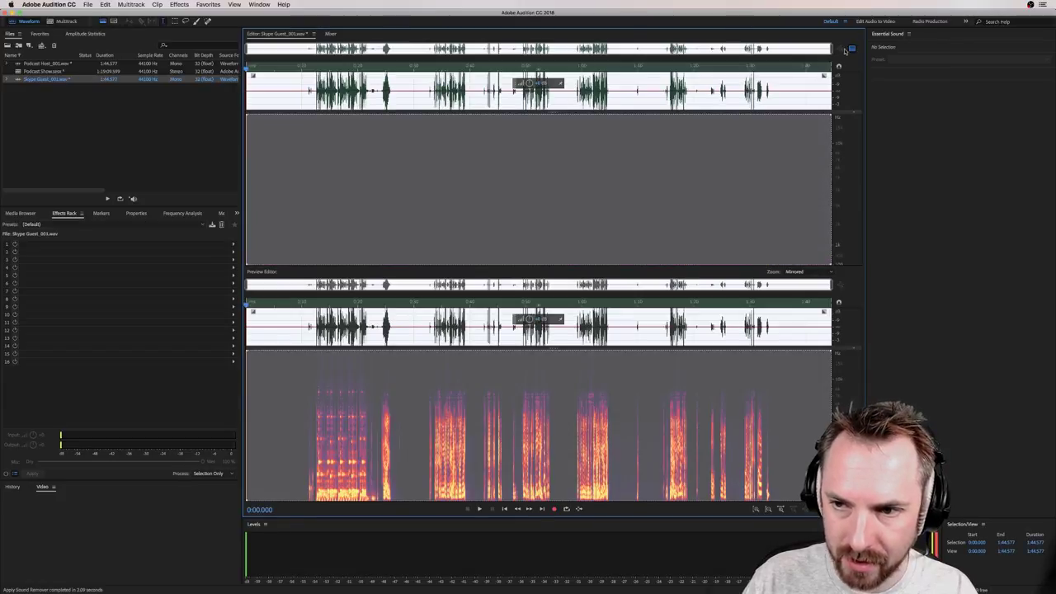
# - Scrub through the cleaned speech and normalize the whole Skype Guest_001 clip
pyautogui.click(388, 258)
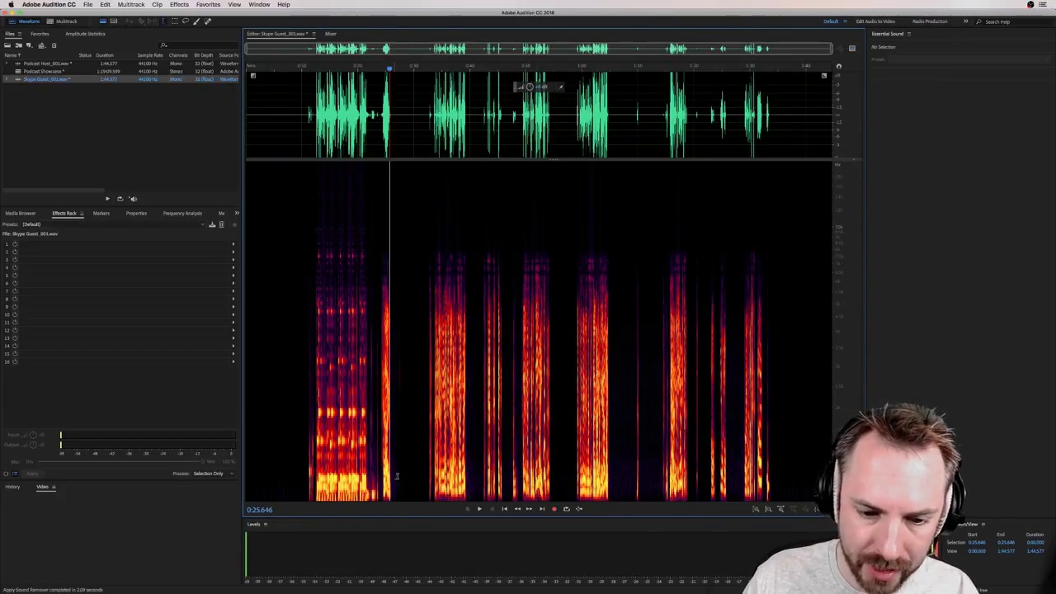
pyautogui.moveTo(404, 425); pyautogui.dragTo(297, 418)
pyautogui.click(581, 377)
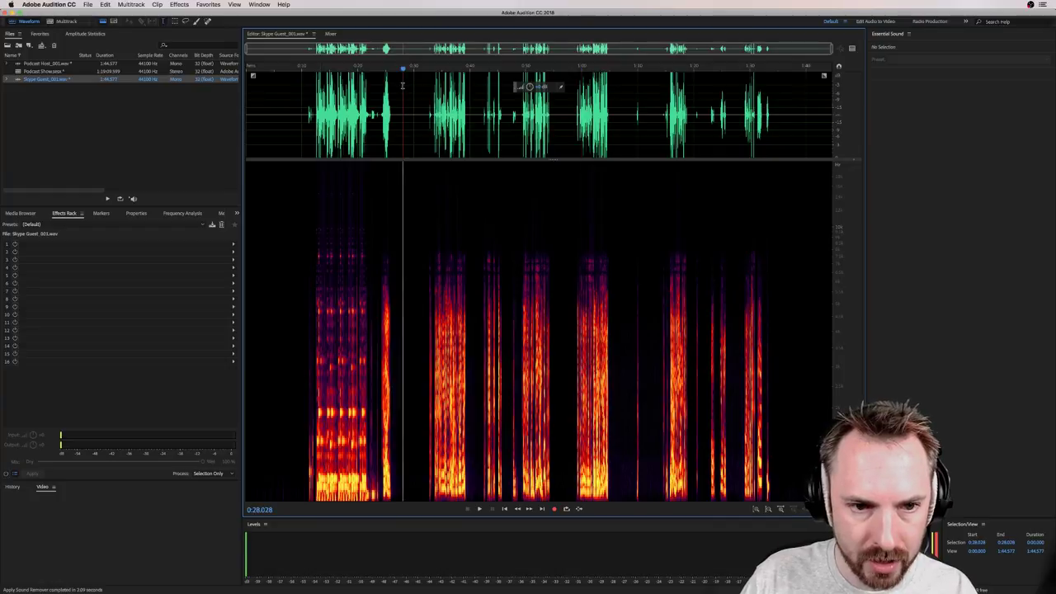
pyautogui.press('super+a')
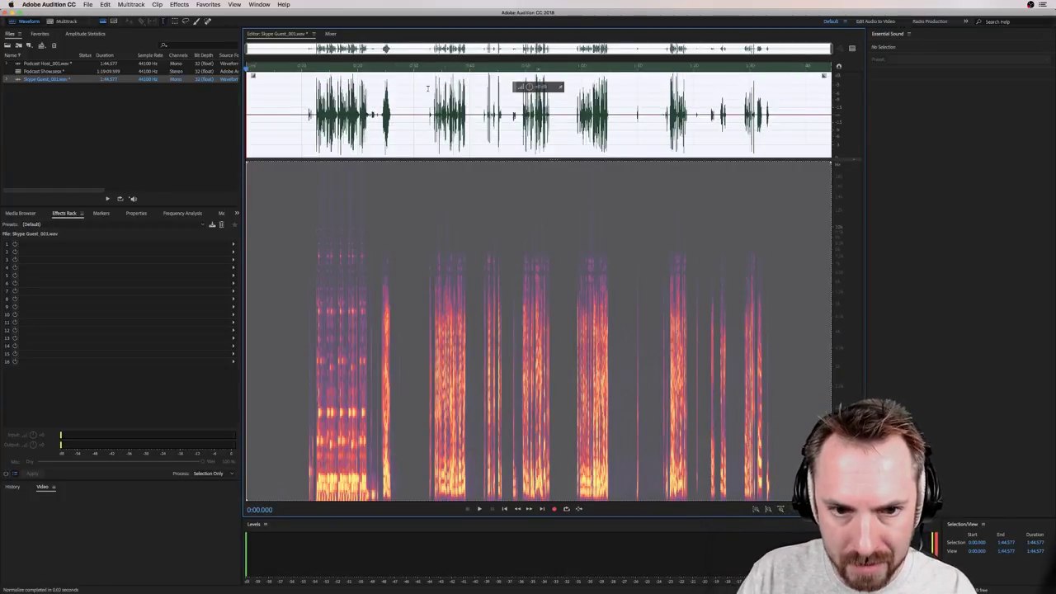
pyautogui.click(433, 136)
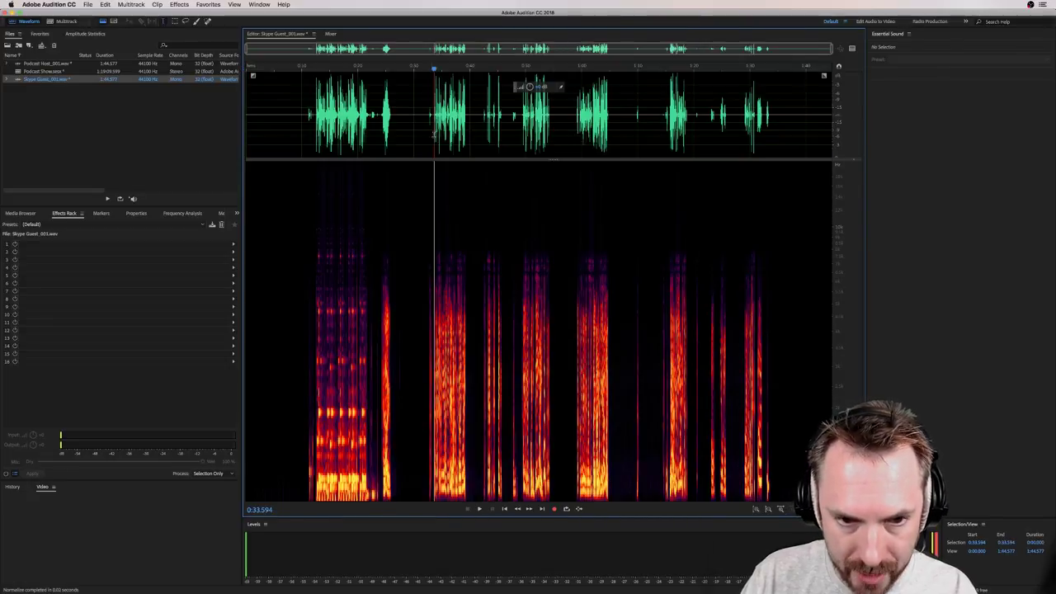
# - Play back the normalized audio from 0:12, 0:24 and 1:15, then select the entire waveform
pyautogui.click(312, 122)
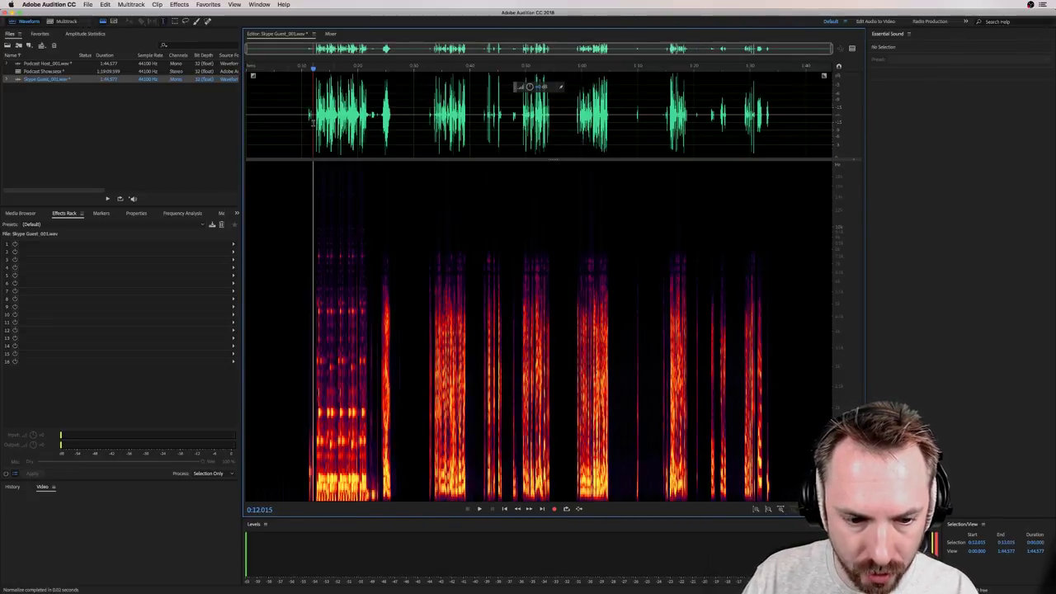
pyautogui.press('space')
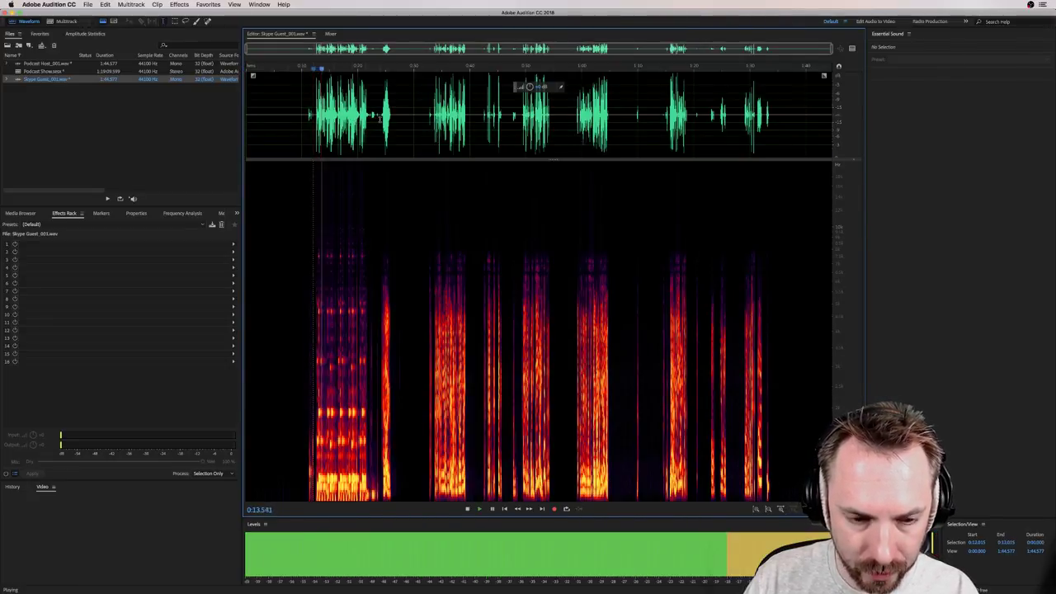
pyautogui.press('space')
pyautogui.click(381, 119)
pyautogui.press('space')
pyautogui.press('space')
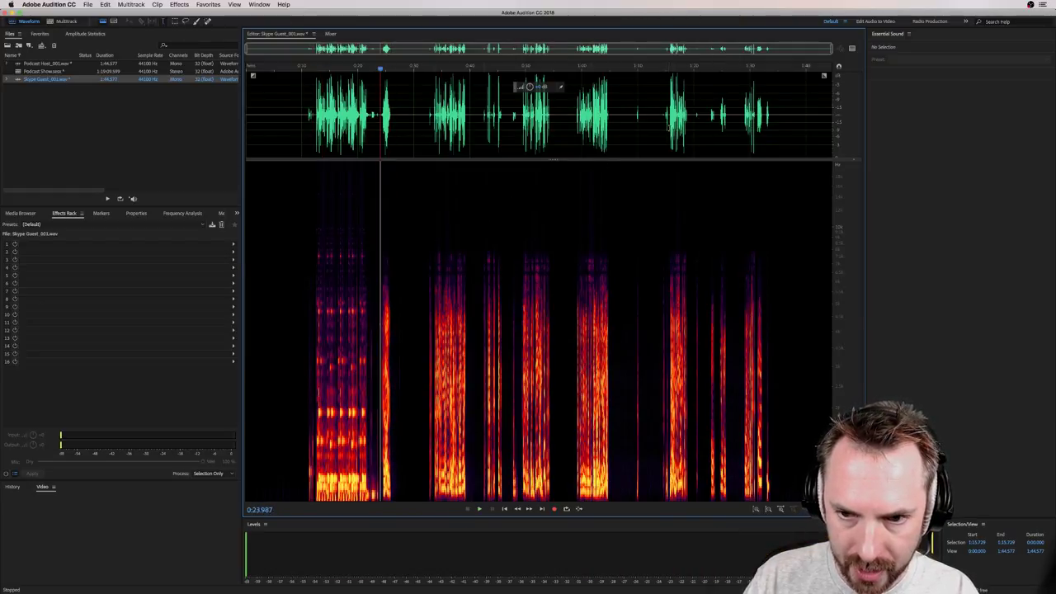
pyautogui.click(669, 129)
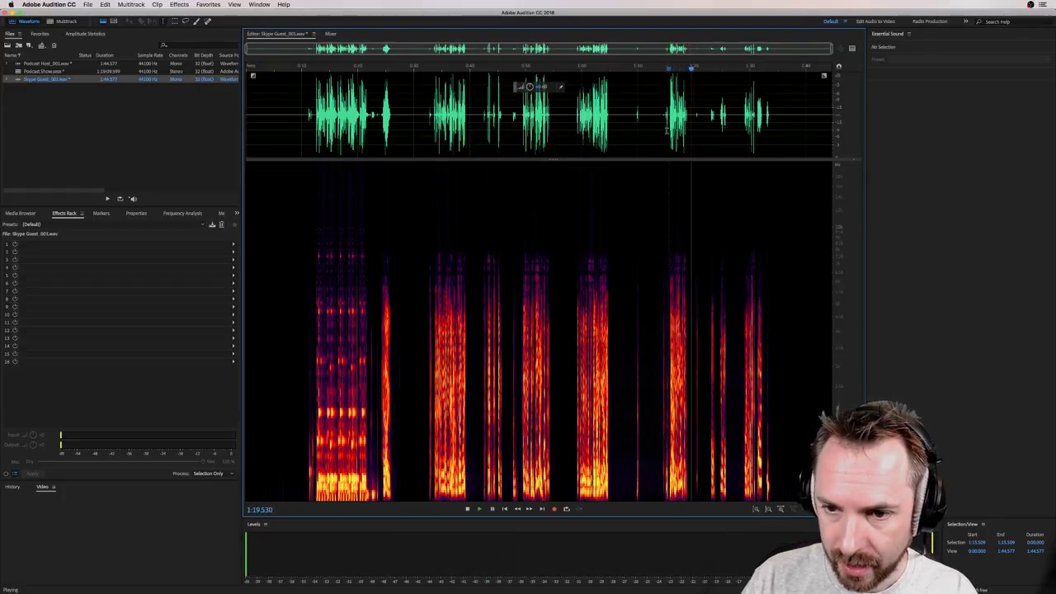
pyautogui.press('space')
pyautogui.click(695, 118)
pyautogui.doubleClick(564, 130)
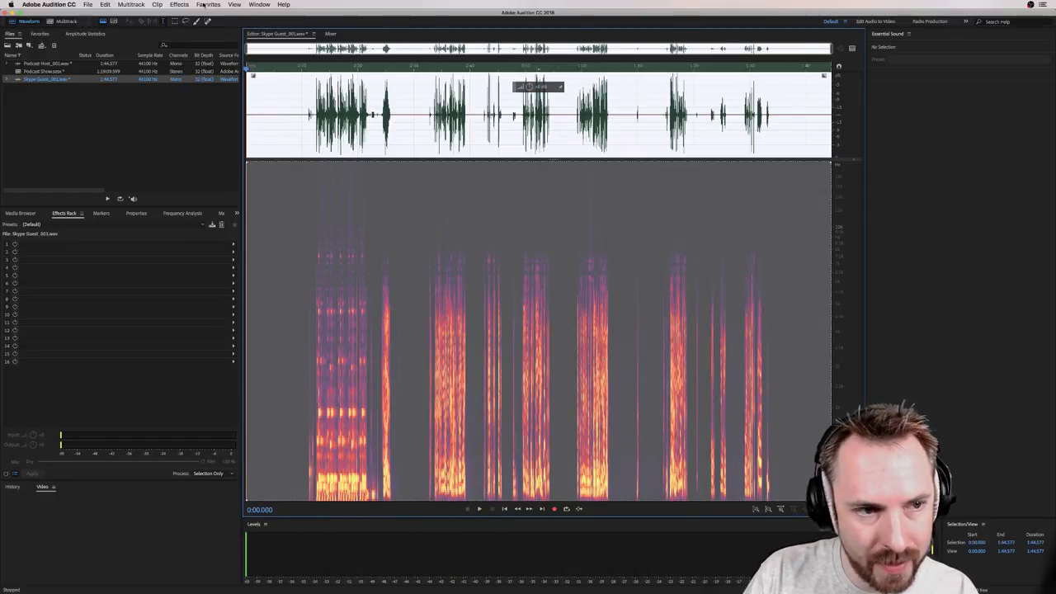
# - Open Amplitude and Compression > Dynamics for the whole Skype Guest_001 clip
pyautogui.click(178, 5)
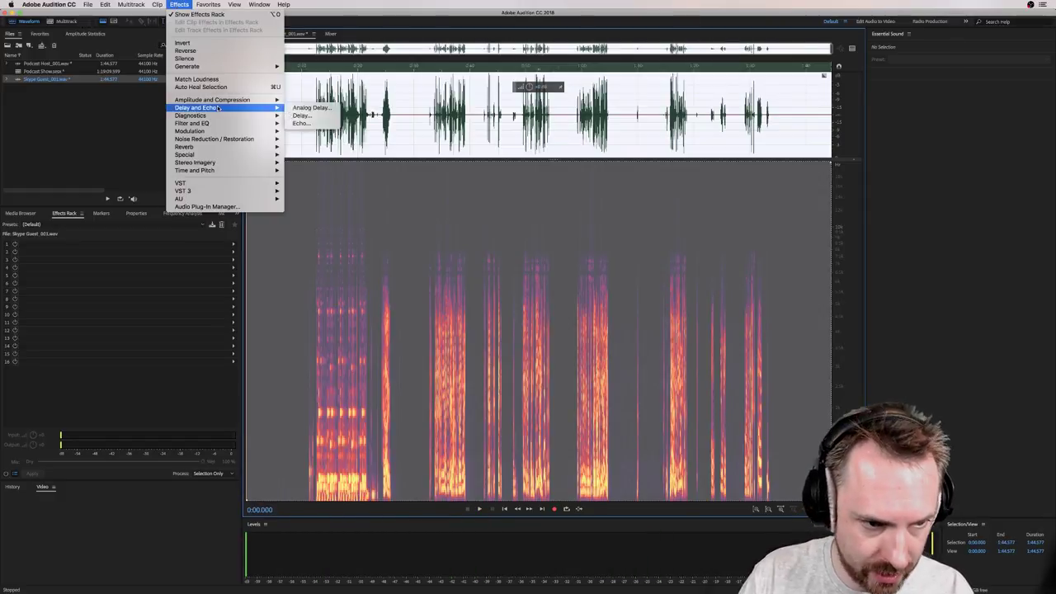
pyautogui.moveTo(216, 99)
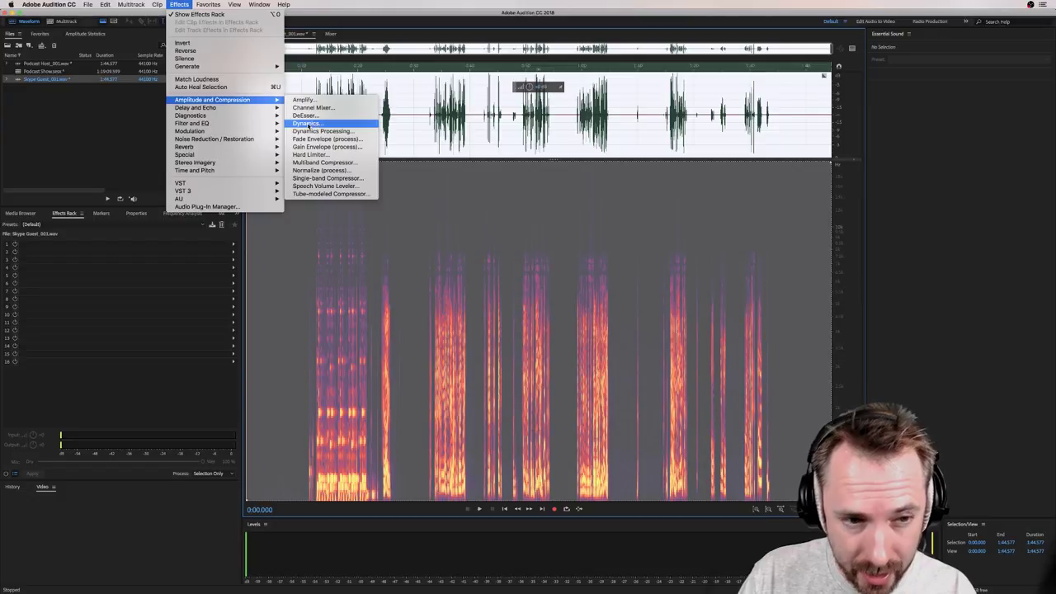
pyautogui.click(307, 124)
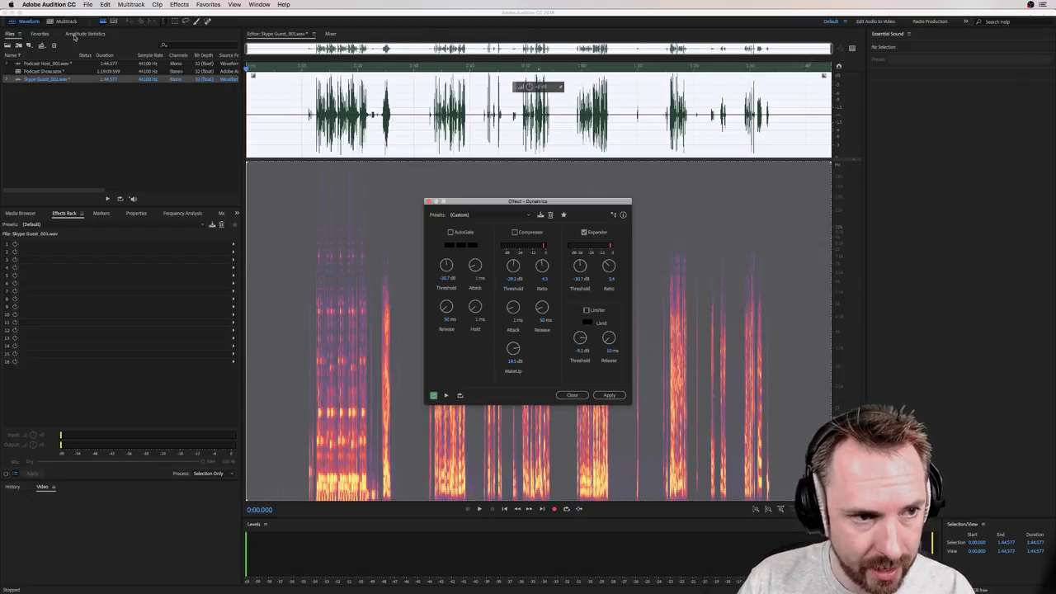
# - Show Amplitude Statistics and scan the whole clip, reading its -19.52 dB total RMS
pyautogui.click(259, 5)
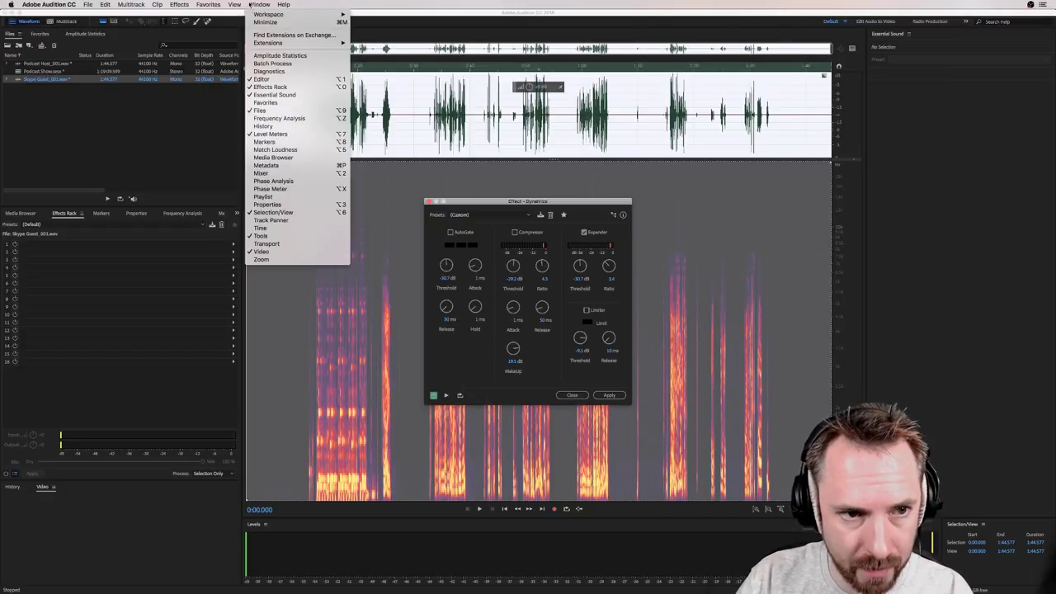
pyautogui.click(281, 40)
pyautogui.click(23, 196)
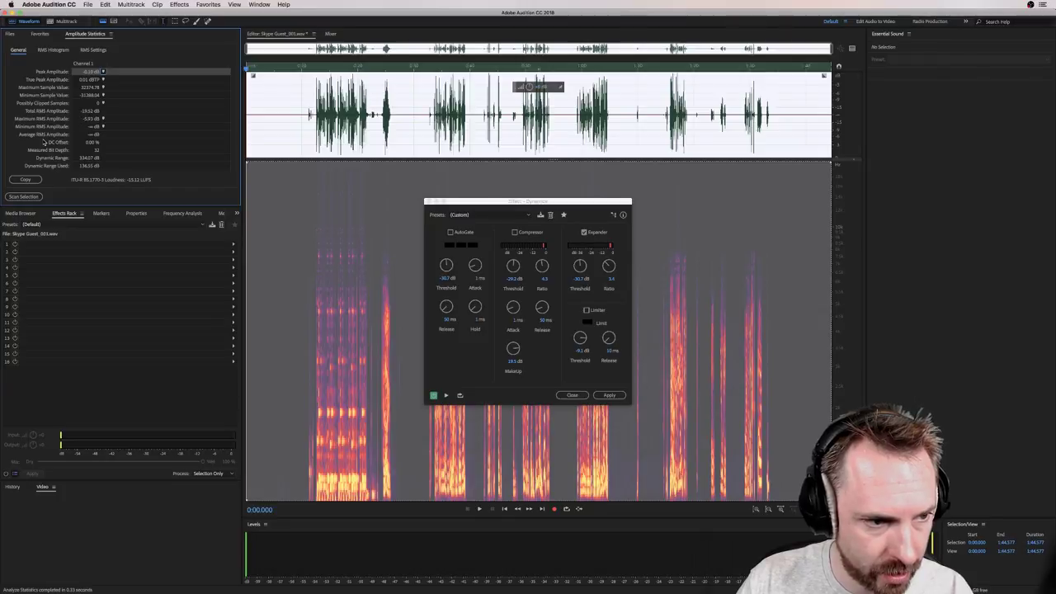
pyautogui.click(429, 127)
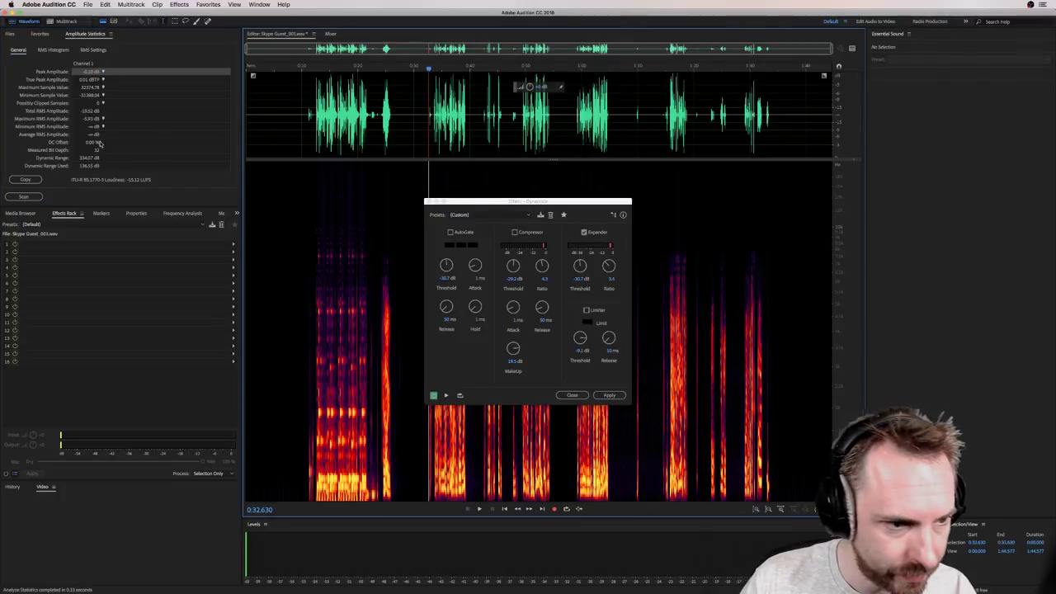
pyautogui.click(89, 137)
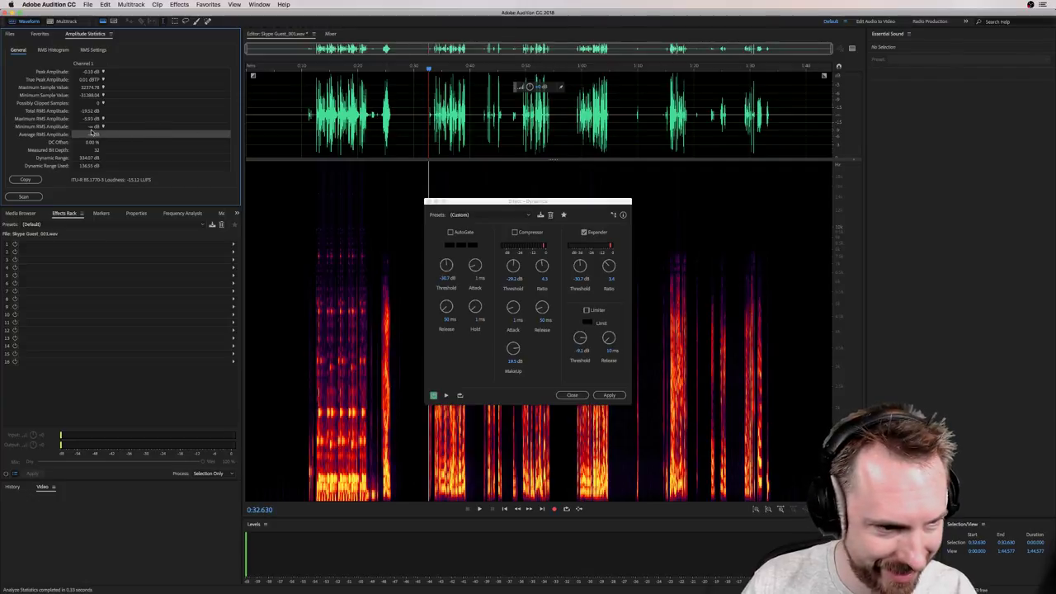
pyautogui.press('super+a')
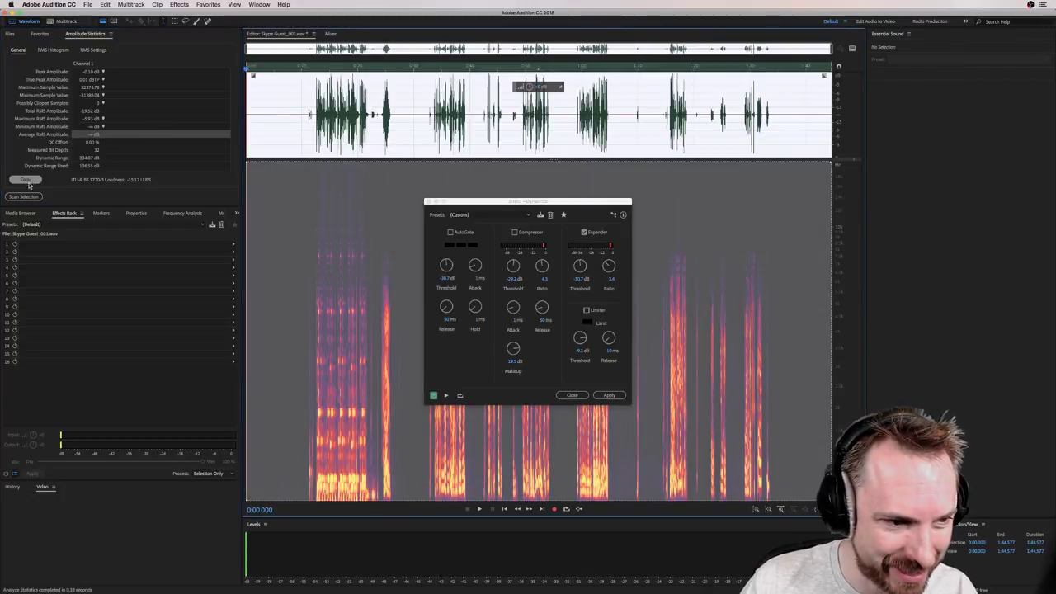
pyautogui.click(28, 195)
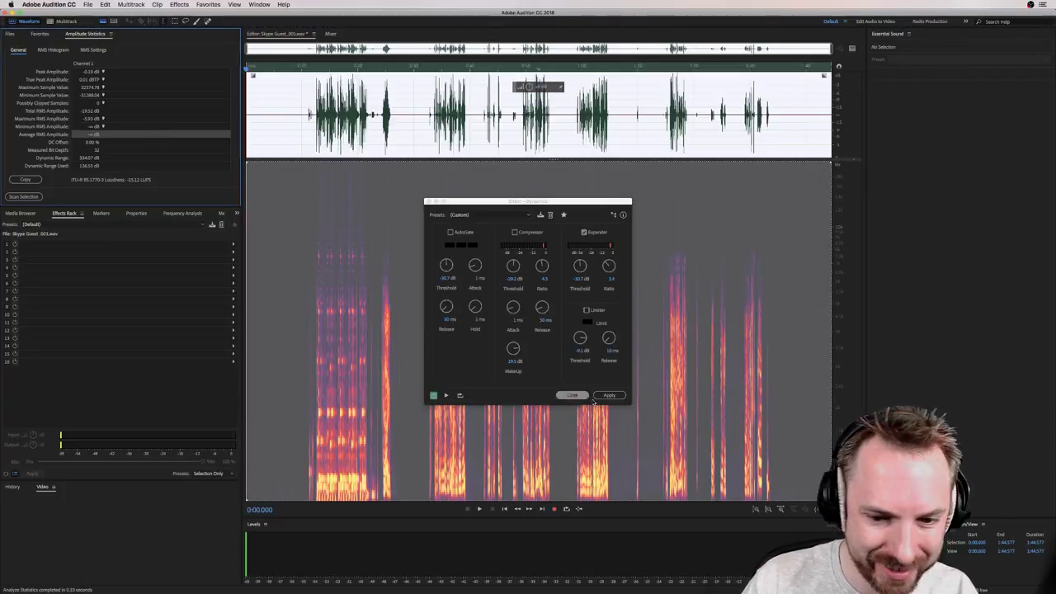
# - Close Dynamics without applying, check the Minimum RMS amplitude, and reselect the whole clip
pyautogui.click(569, 398)
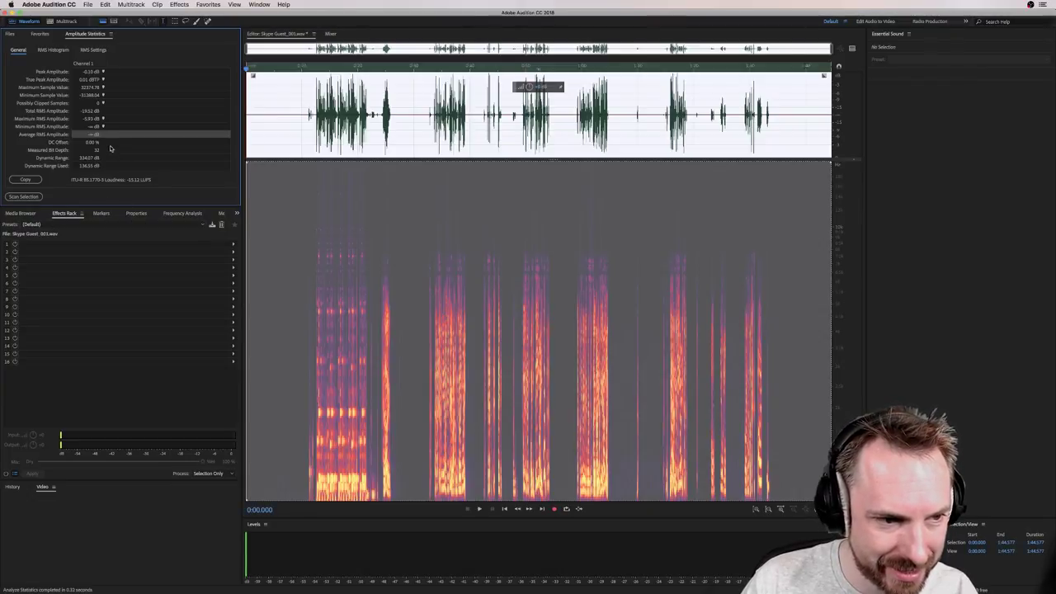
pyautogui.click(85, 128)
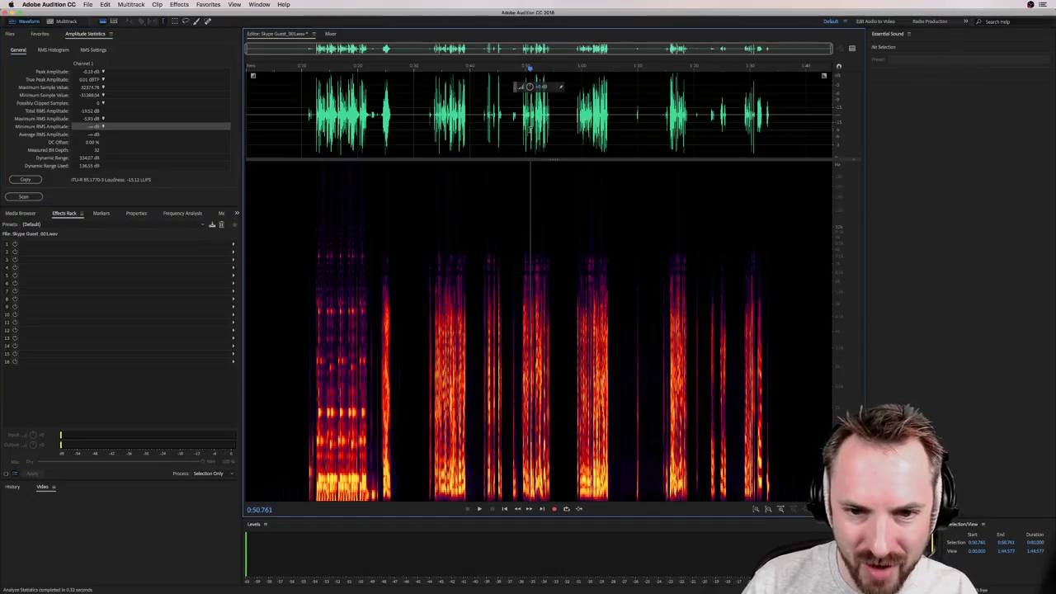
pyautogui.click(521, 132)
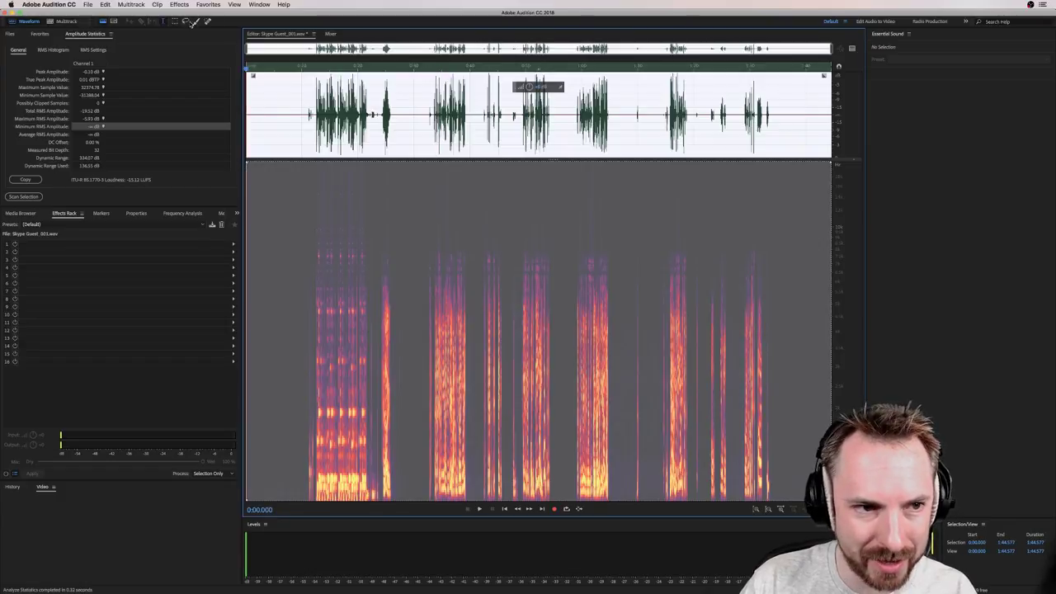
pyautogui.press('super+a')
pyautogui.click(179, 4)
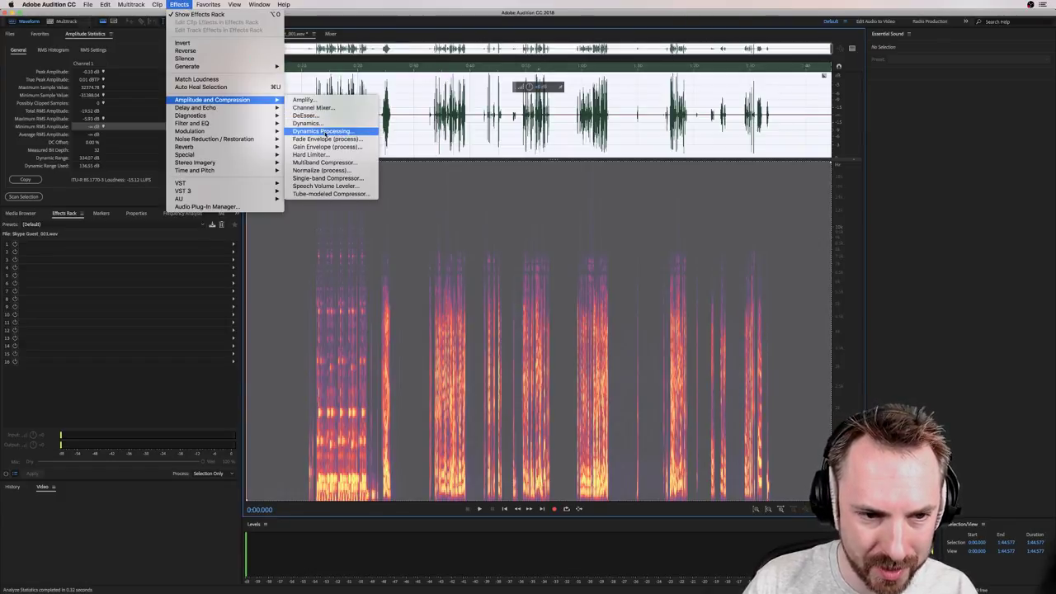
# - Preview the Dynamics expander with its threshold lowered to about -34 dB
pyautogui.click(325, 132)
pyautogui.press('space')
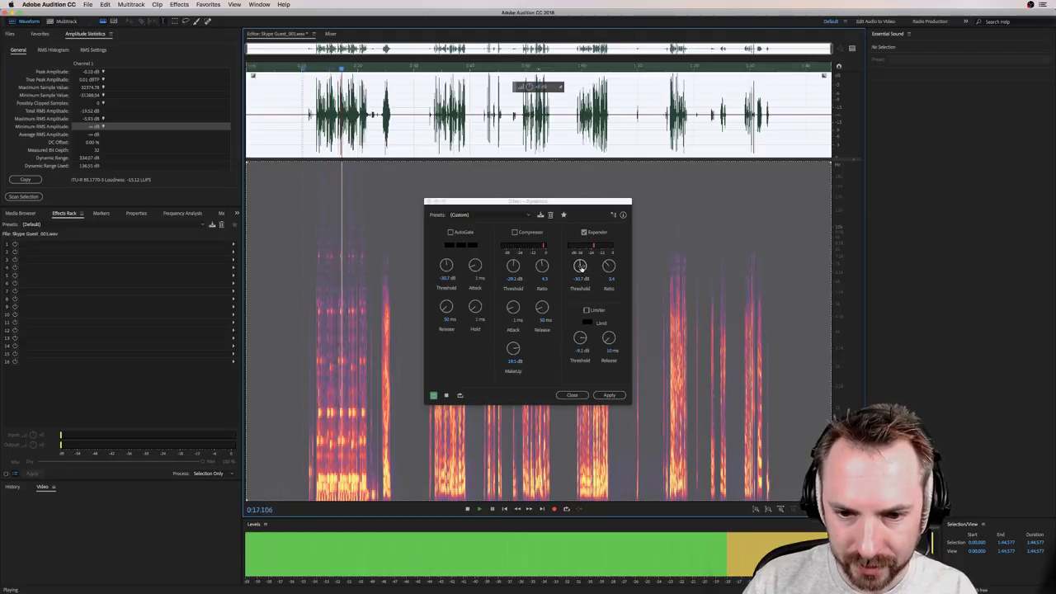
pyautogui.moveTo(580, 266); pyautogui.dragTo(582, 278)
pyautogui.scroll(-6, 582, 276)
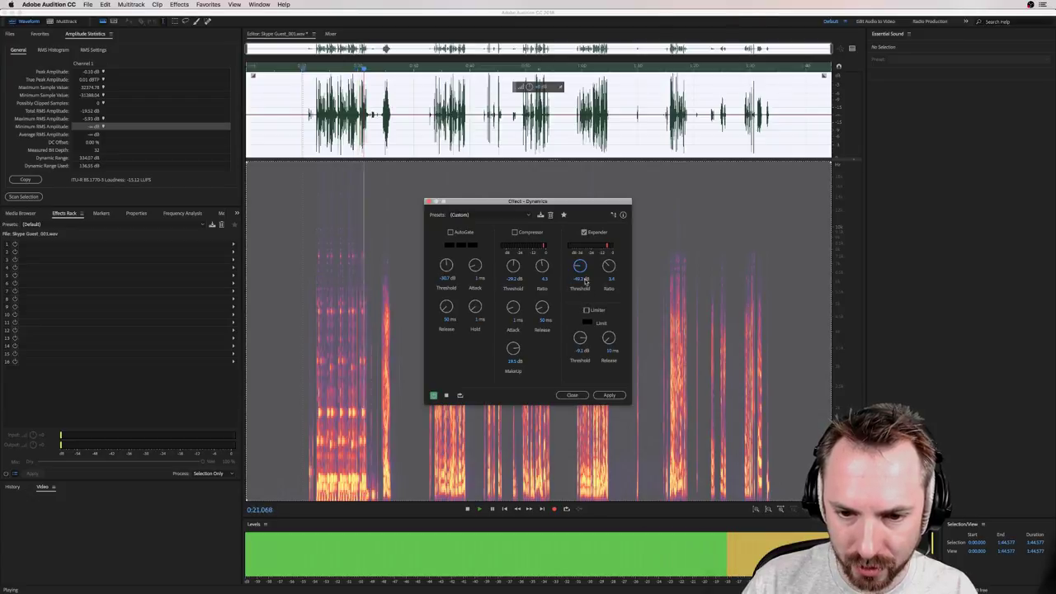
pyautogui.scroll(-10, 581, 275)
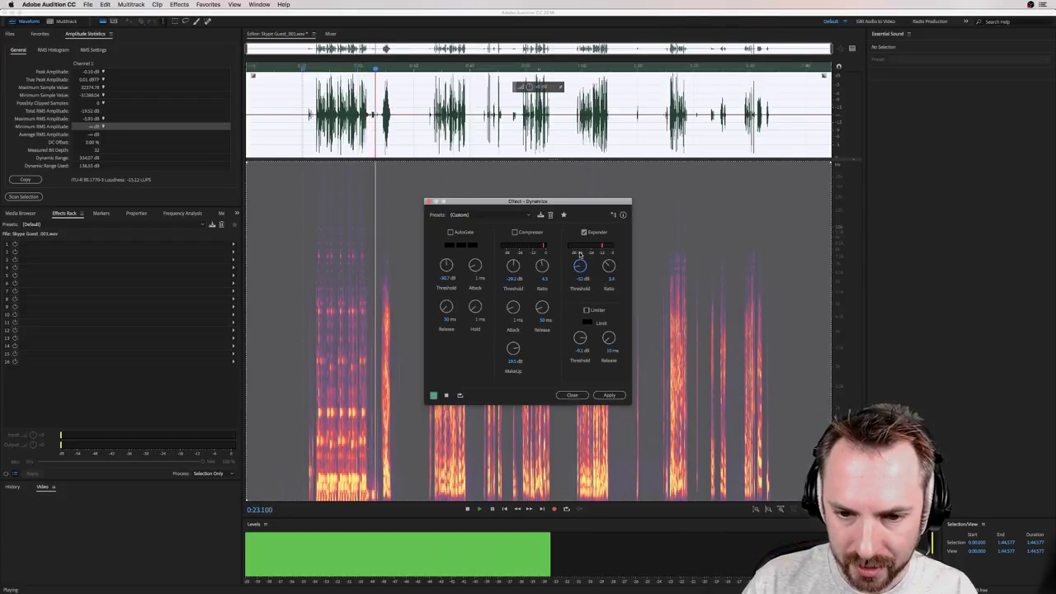
pyautogui.scroll(7, 580, 254)
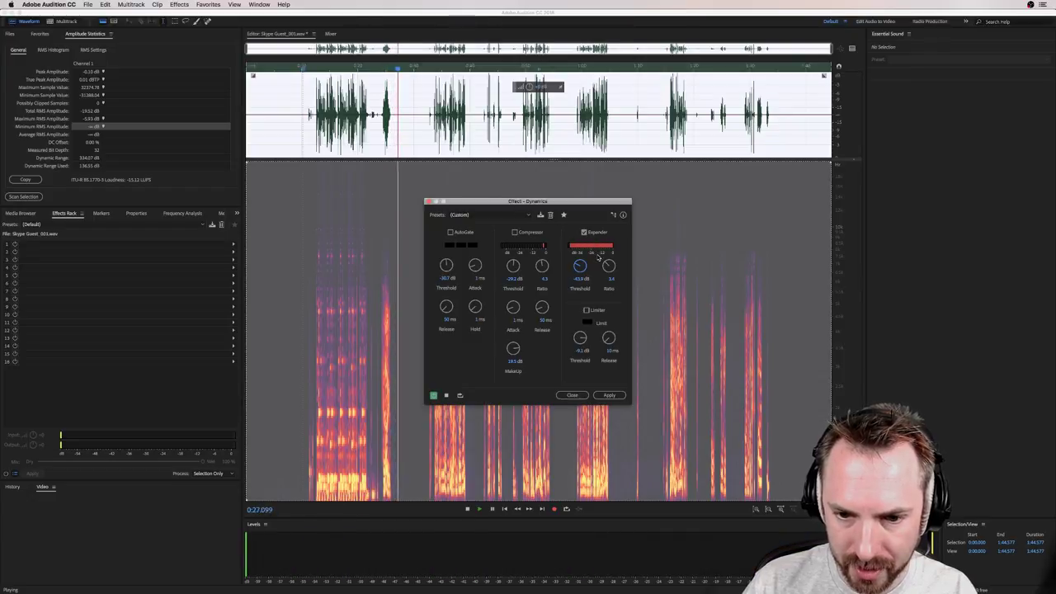
pyautogui.click(423, 132)
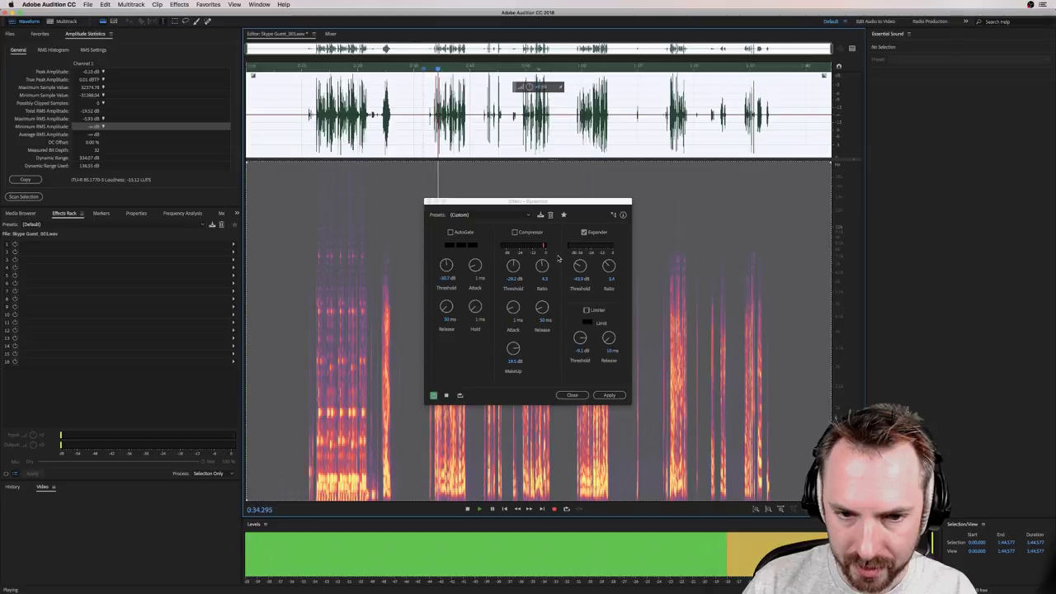
pyautogui.press('space')
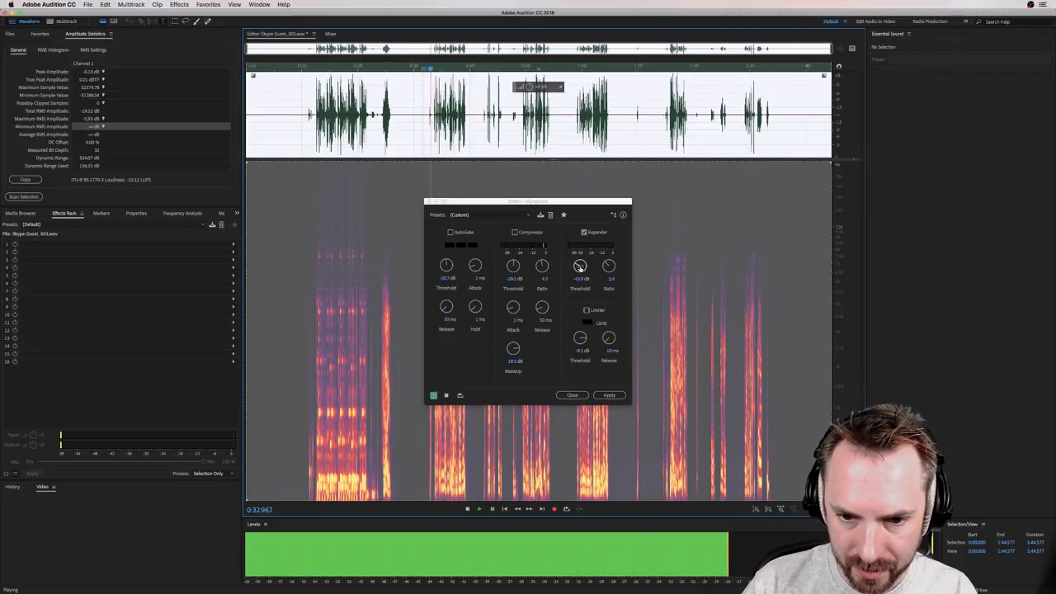
# - Settle the expander threshold around -19 to -20 dB while previewing, then apply it
pyautogui.moveTo(580, 267); pyautogui.dragTo(580, 232)
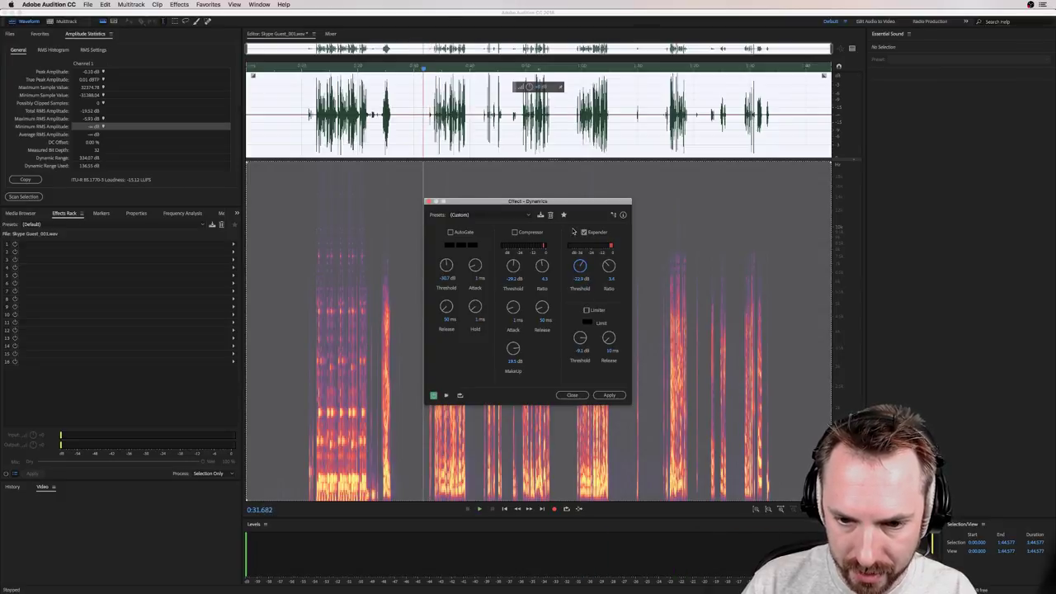
pyautogui.press('space')
pyautogui.press('space')
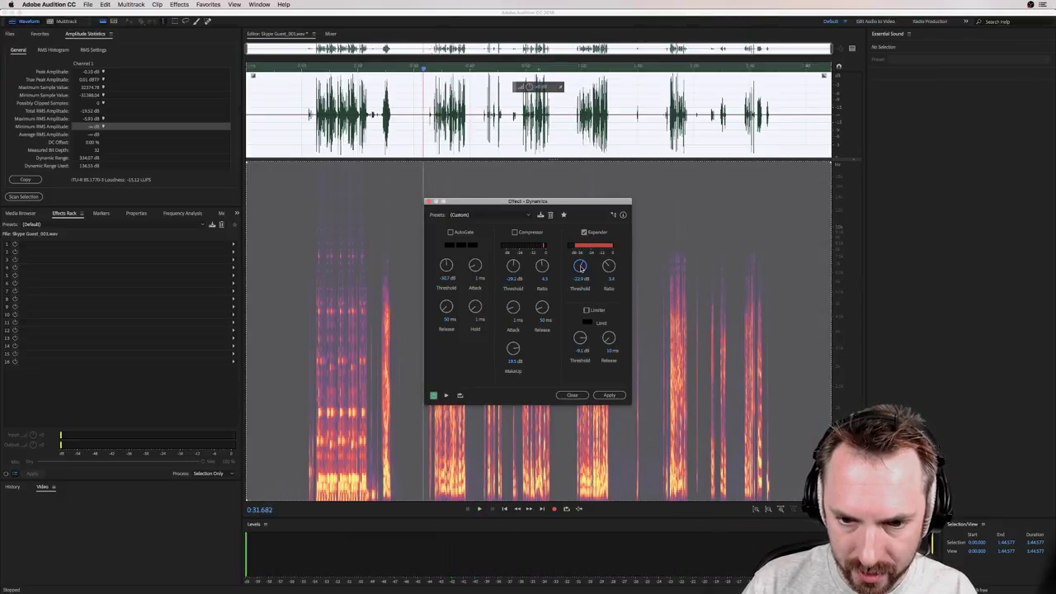
pyautogui.press('space')
pyautogui.moveTo(581, 264); pyautogui.dragTo(583, 262)
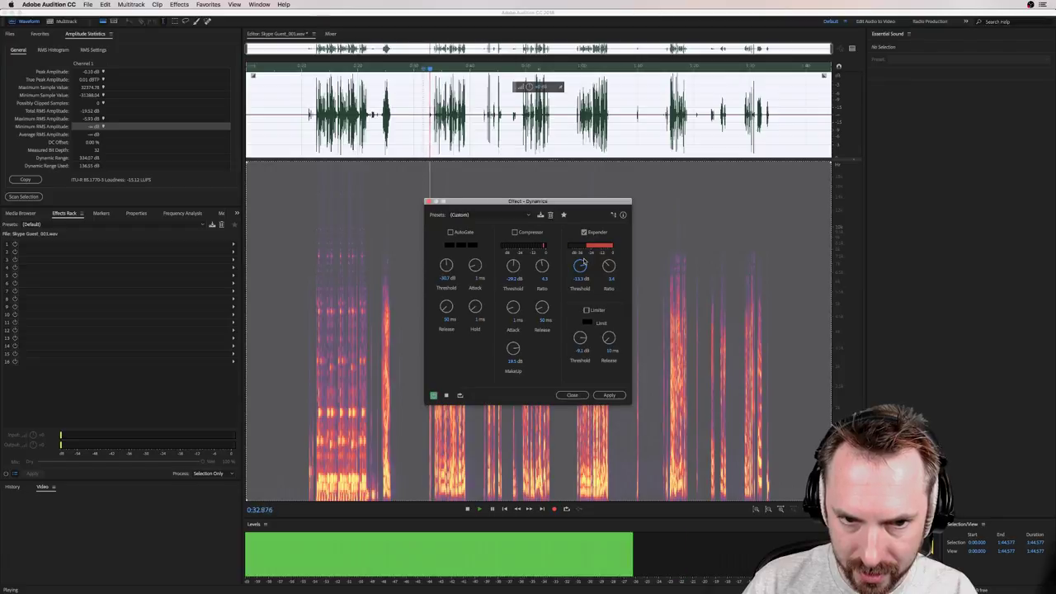
pyautogui.press('space')
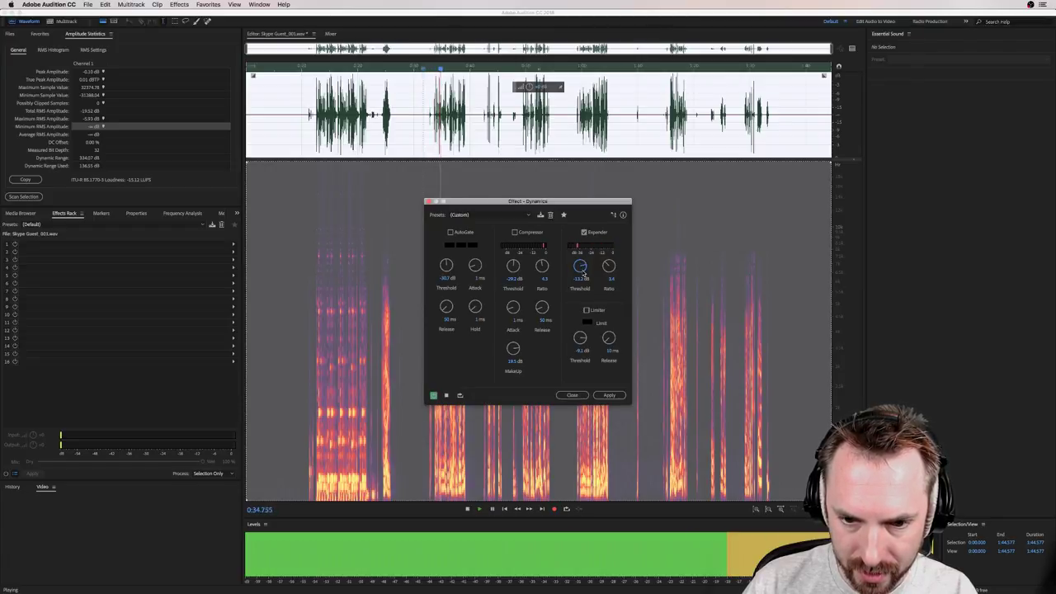
pyautogui.moveTo(581, 280); pyautogui.dragTo(582, 285)
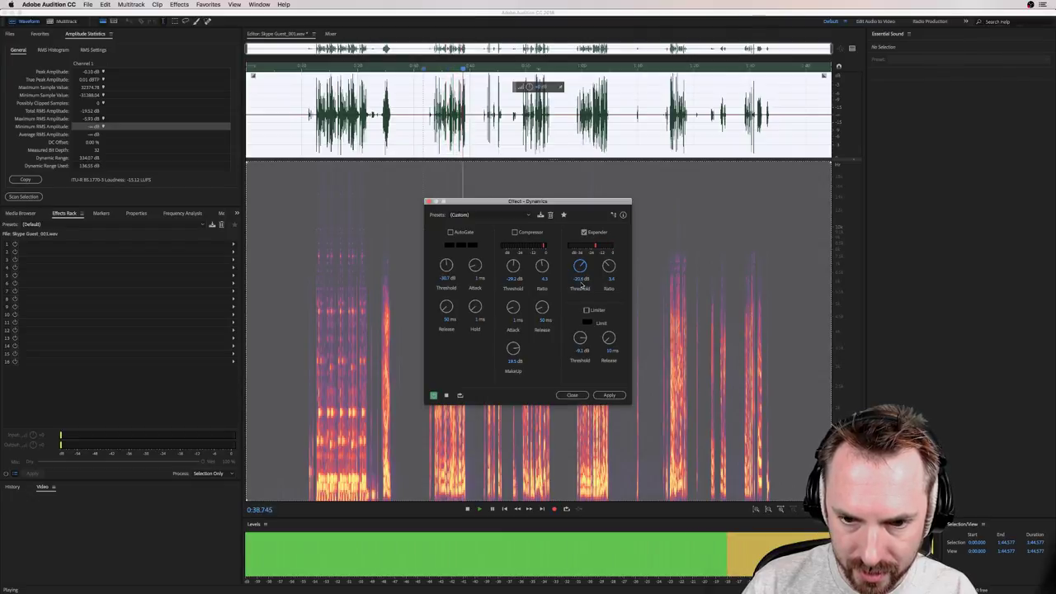
pyautogui.click(609, 395)
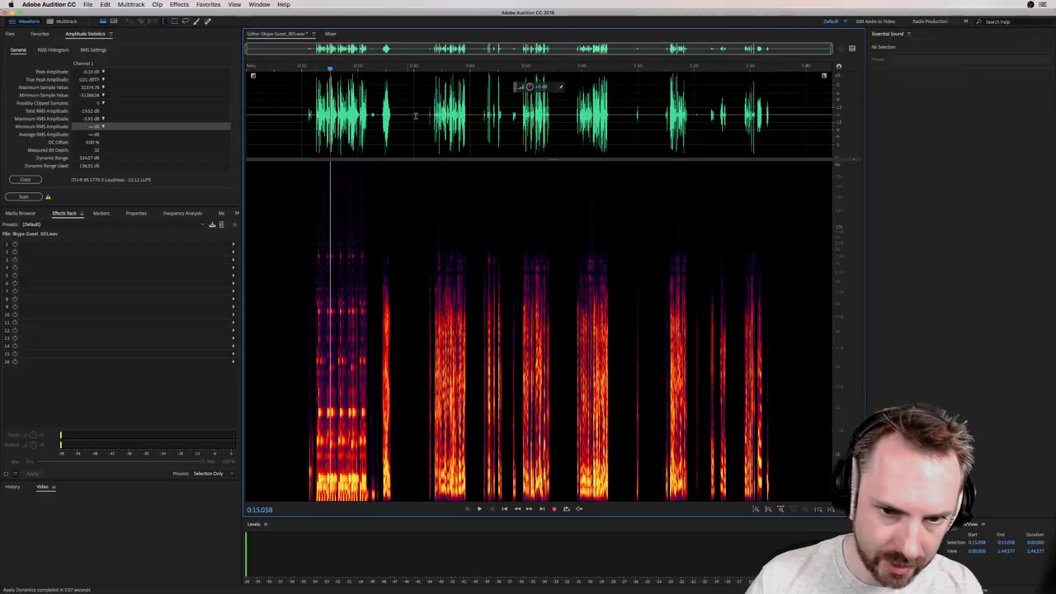
# - Normalize the short gap near 0:27.6, play it back, then process the whole clip to lower its level
pyautogui.moveTo(400, 120); pyautogui.dragTo(411, 121)
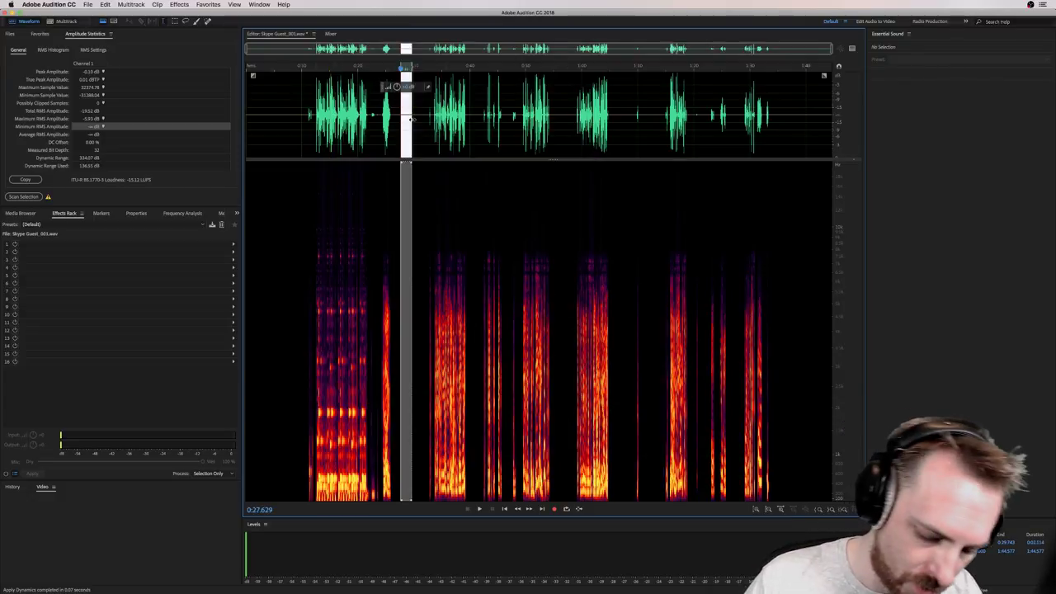
pyautogui.hotkey('ctrl', 'shift', 'n')
pyautogui.hotkey('ctrl', 'shift', 'n')
pyautogui.hotkey('ctrl', 'shift', 'n')
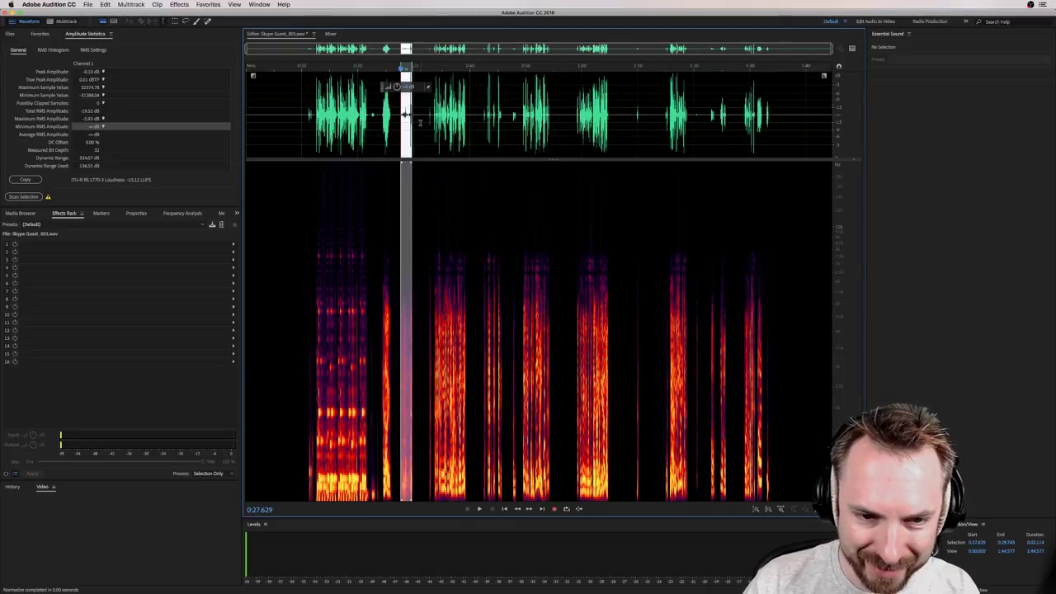
pyautogui.press('space')
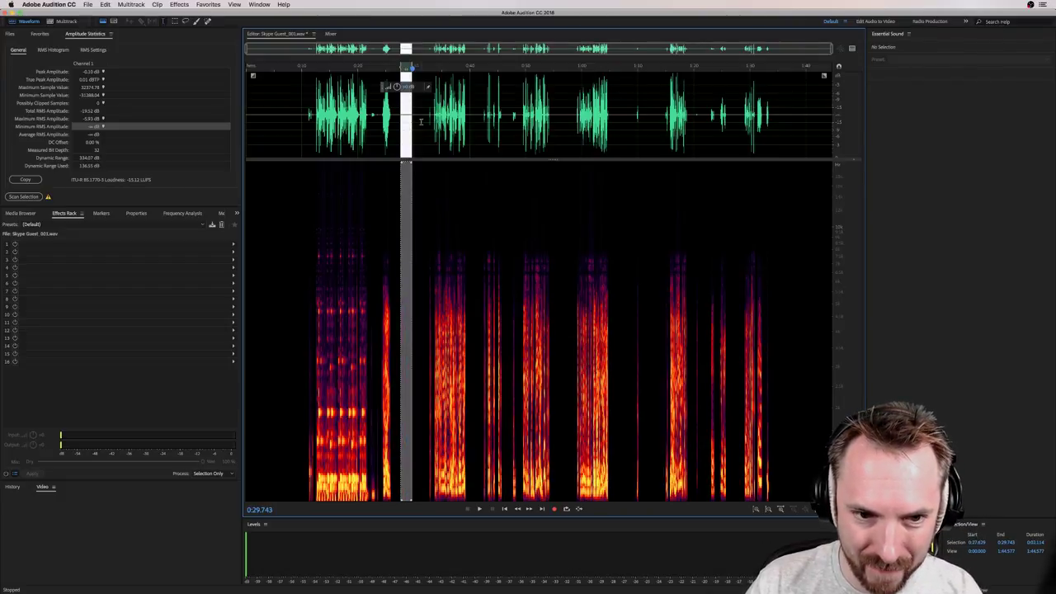
pyautogui.press('super+a')
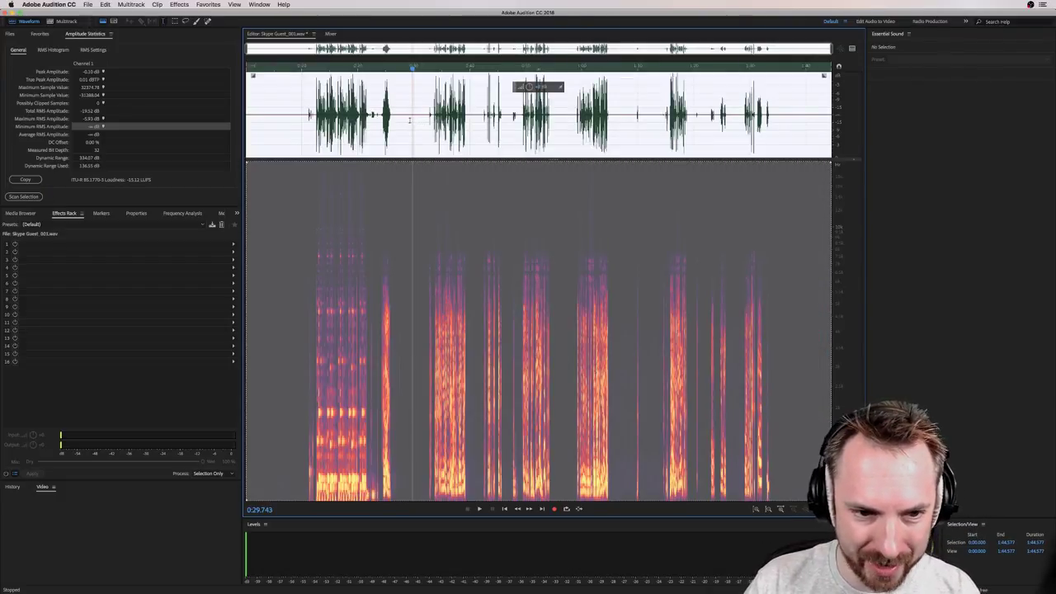
pyautogui.press('super+z')
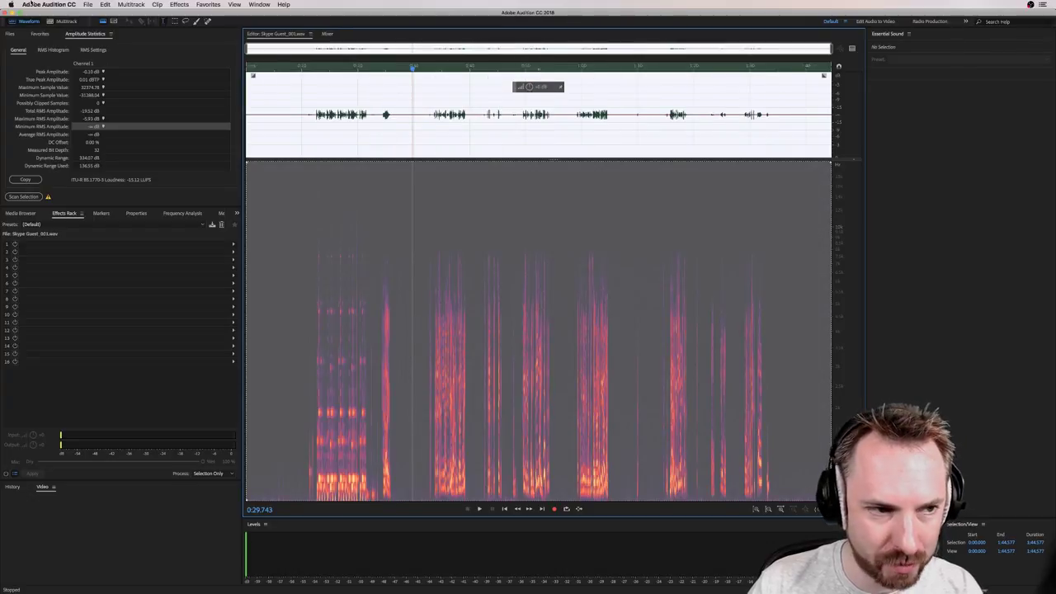
# - In the multitrack session, solo the Skype Guest track, play it briefly, and inspect its Adaptive Noise Reduction
pyautogui.click(59, 20)
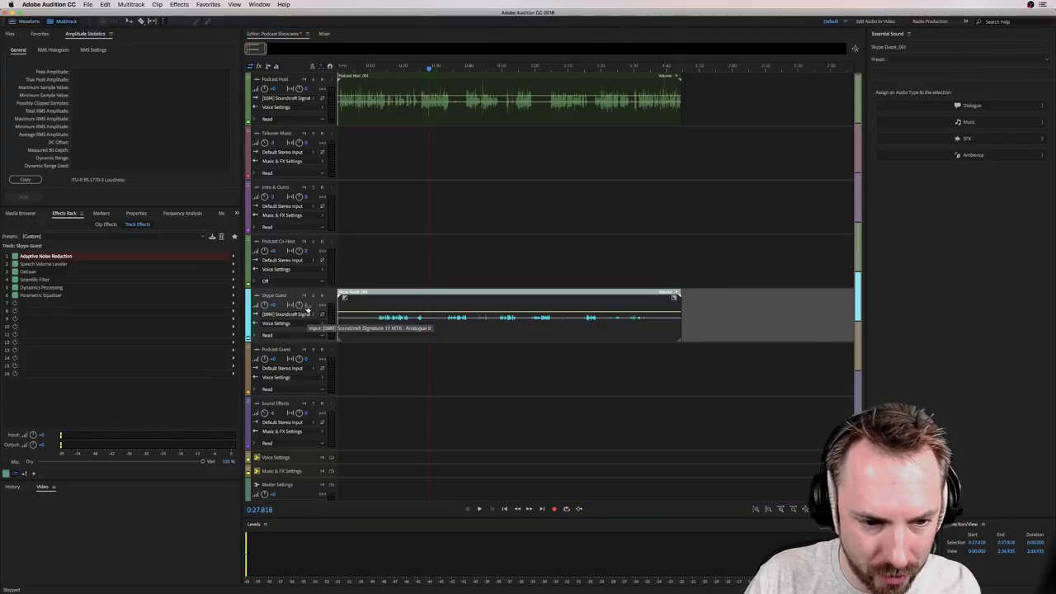
pyautogui.click(312, 294)
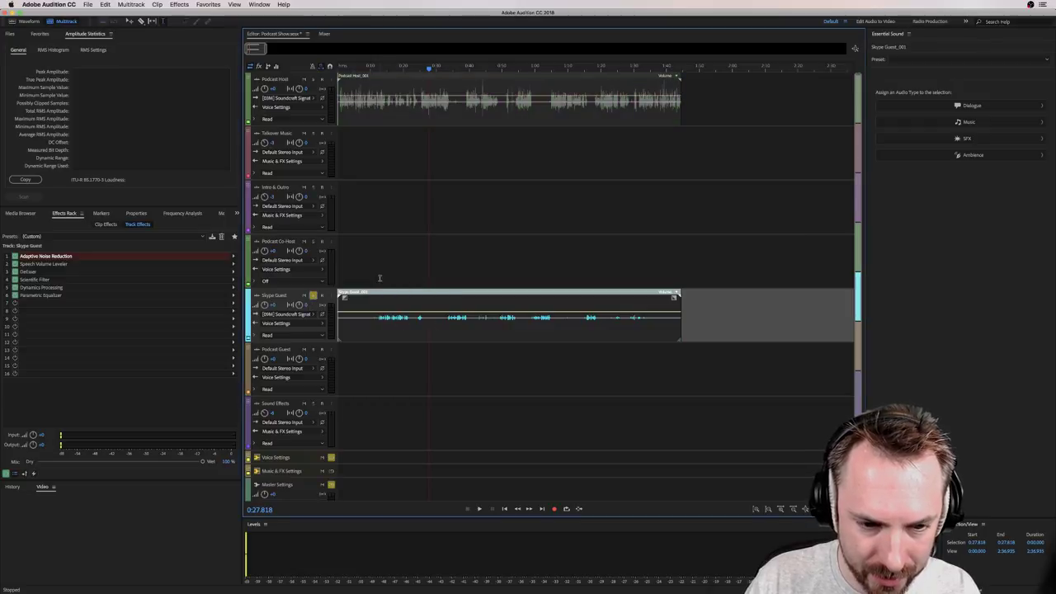
pyautogui.press('space')
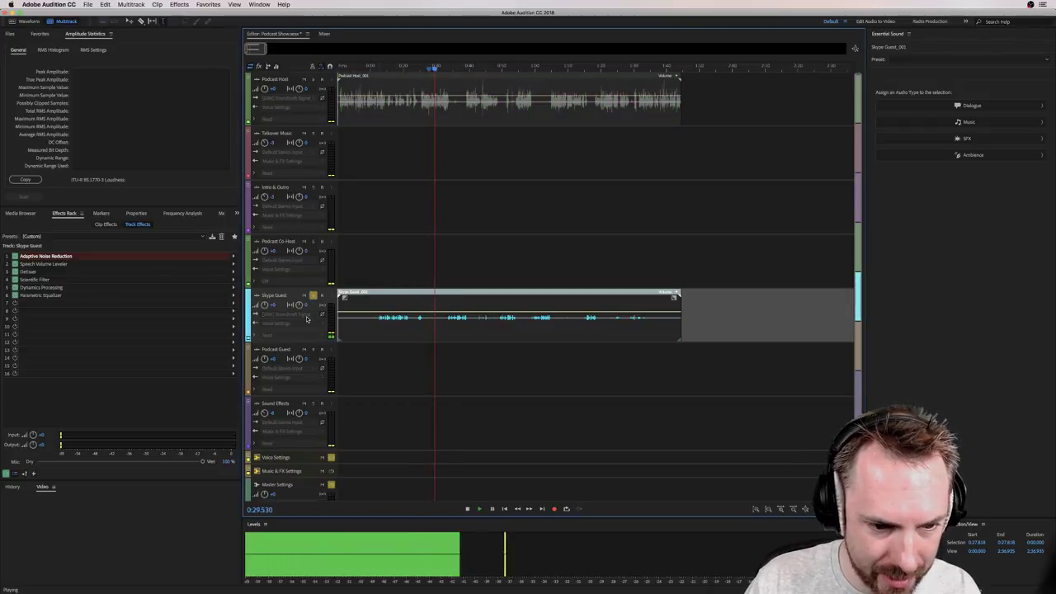
pyautogui.press('space')
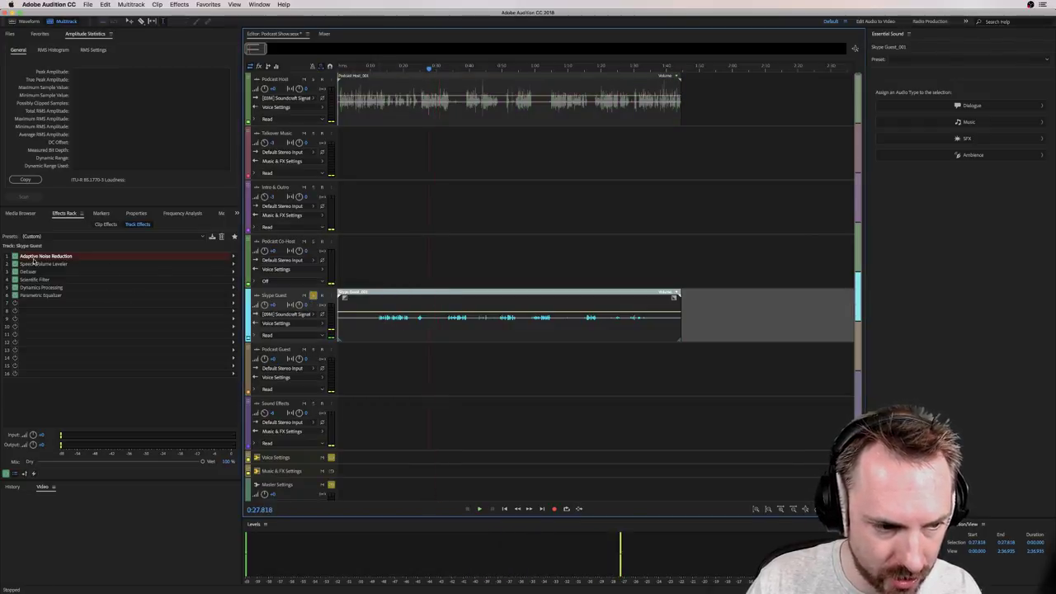
pyautogui.doubleClick(37, 256)
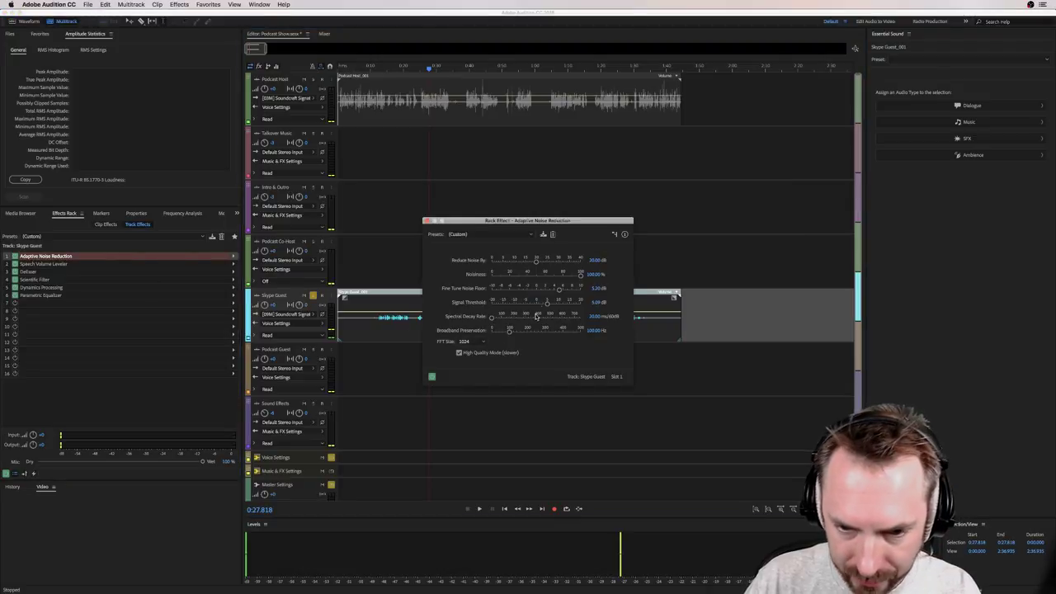
pyautogui.click(427, 220)
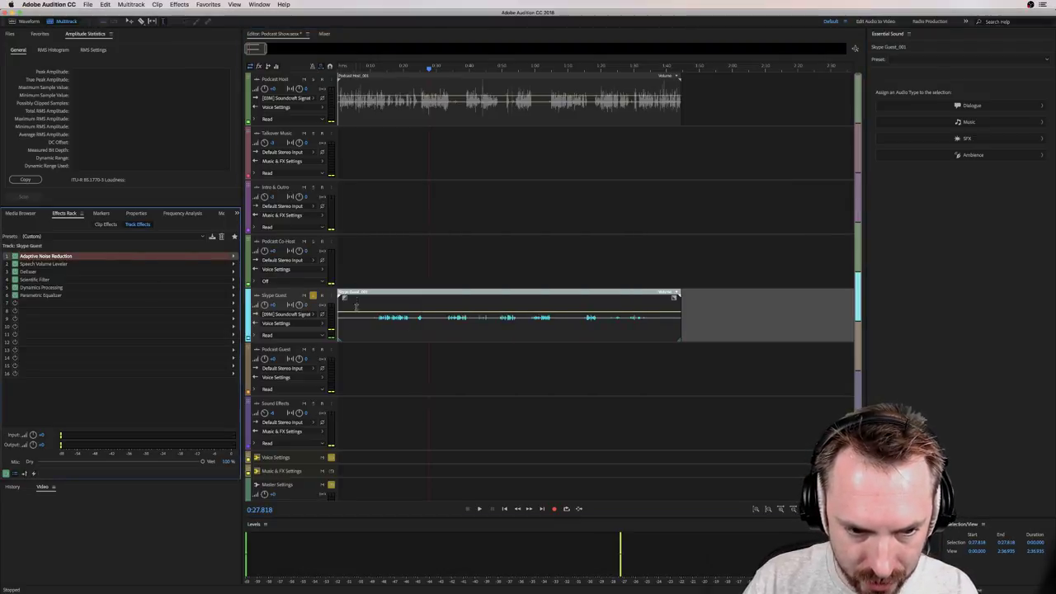
# - Play the soloed guest from about 0:03 while reviewing the Adaptive Noise Reduction settings
pyautogui.click(366, 304)
pyautogui.click(346, 301)
pyautogui.press('space')
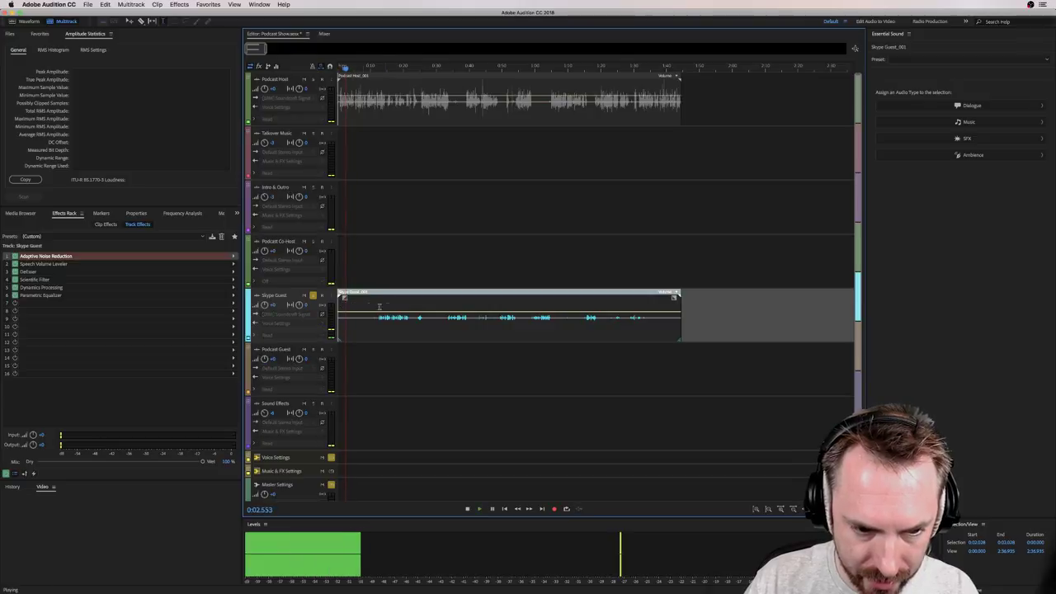
pyautogui.doubleClick(45, 256)
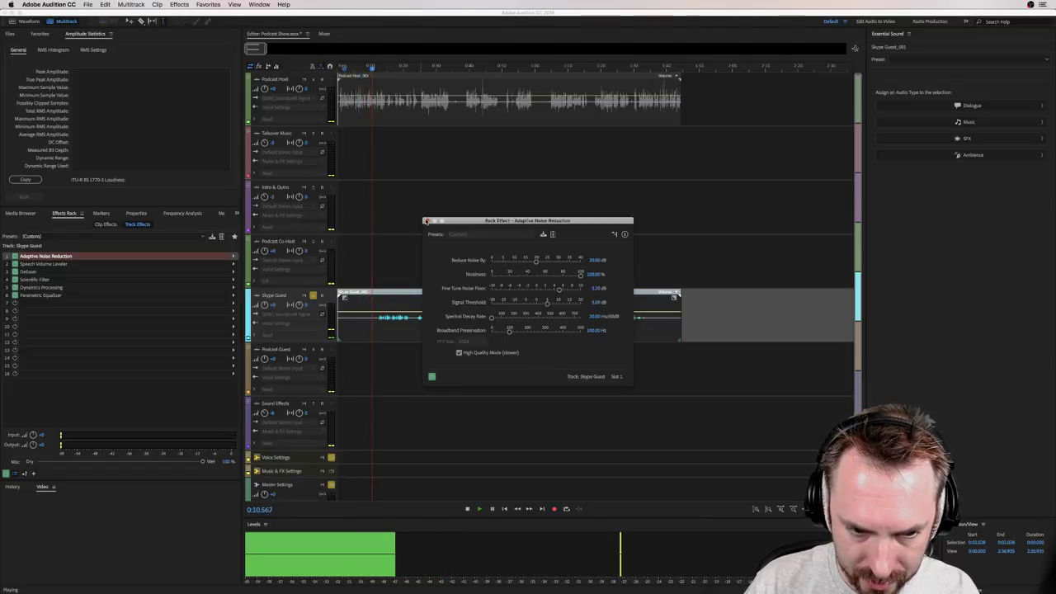
pyautogui.click(425, 221)
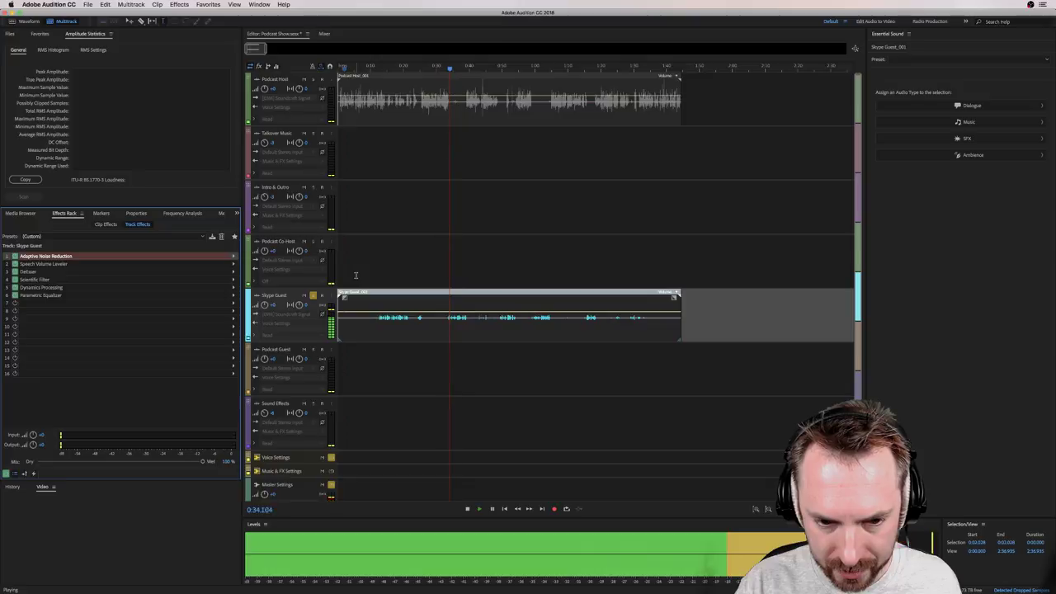
pyautogui.press('space')
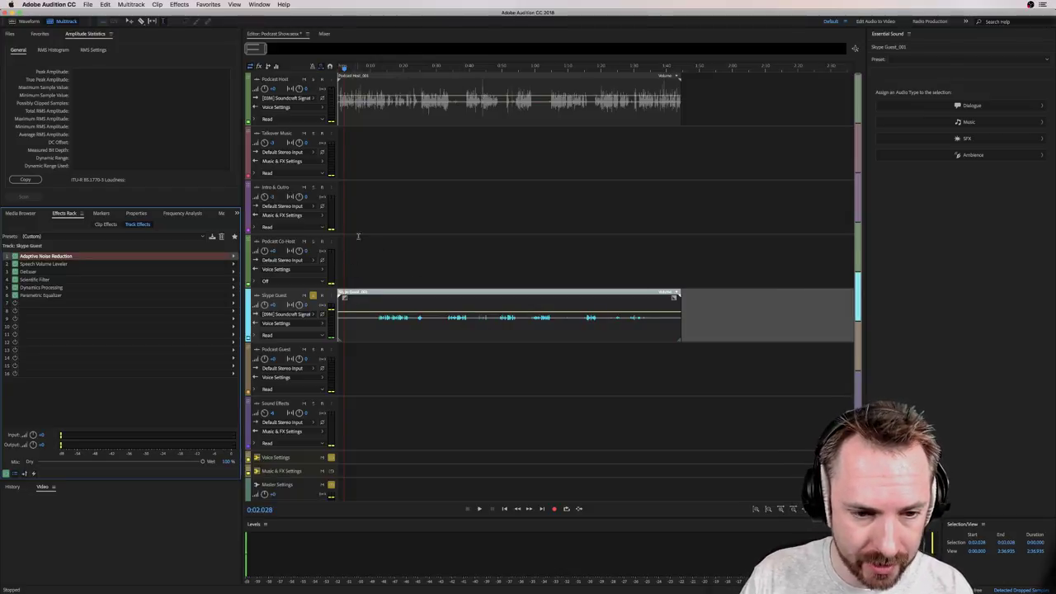
# - Step through the Talkover Music and Skype Guest tracks, ending on Podcast Co-Host to view its effects chain
pyautogui.click(351, 128)
pyautogui.click(365, 246)
pyautogui.click(371, 163)
pyautogui.click(384, 144)
pyautogui.click(464, 240)
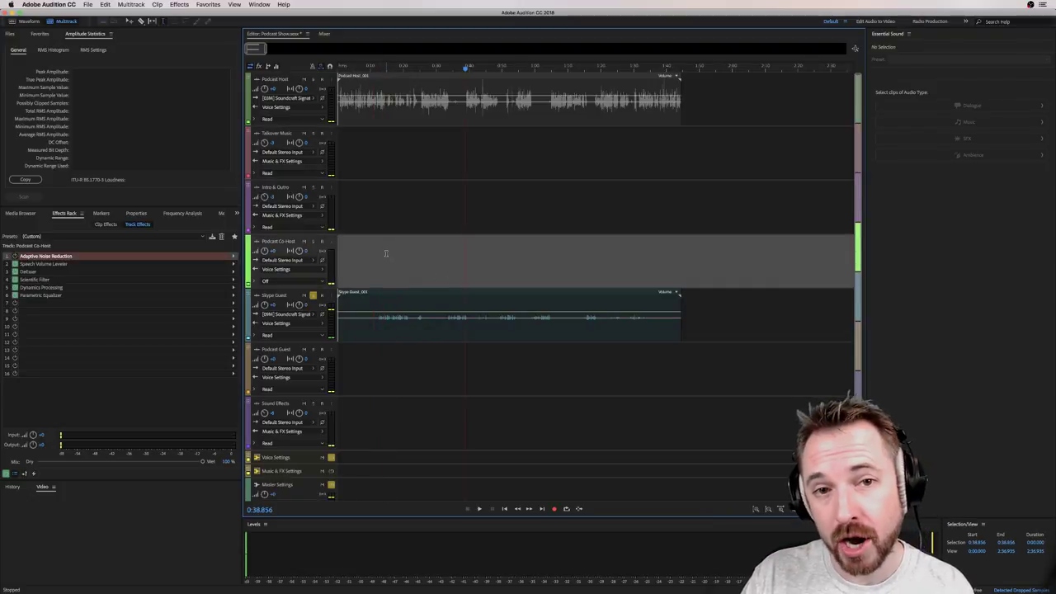